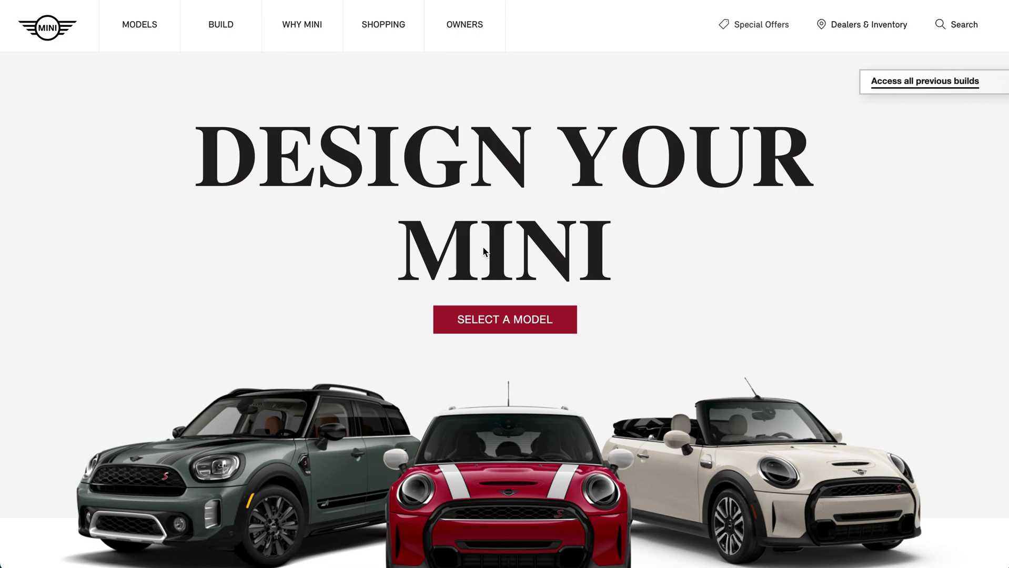
Open the model selection, compare the available MINI models, and choose the MINI Hardtop 2 Door.
{"action": "left_click", "coordinate": [505, 321]}
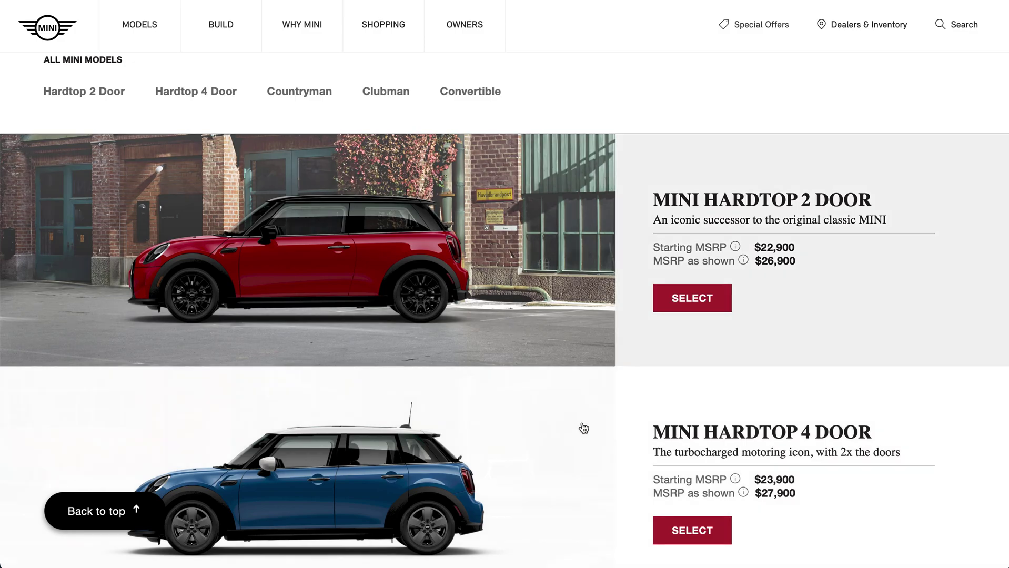
{"action": "scroll", "coordinate": [598, 453], "scroll_direction": "down", "scroll_amount": 2}
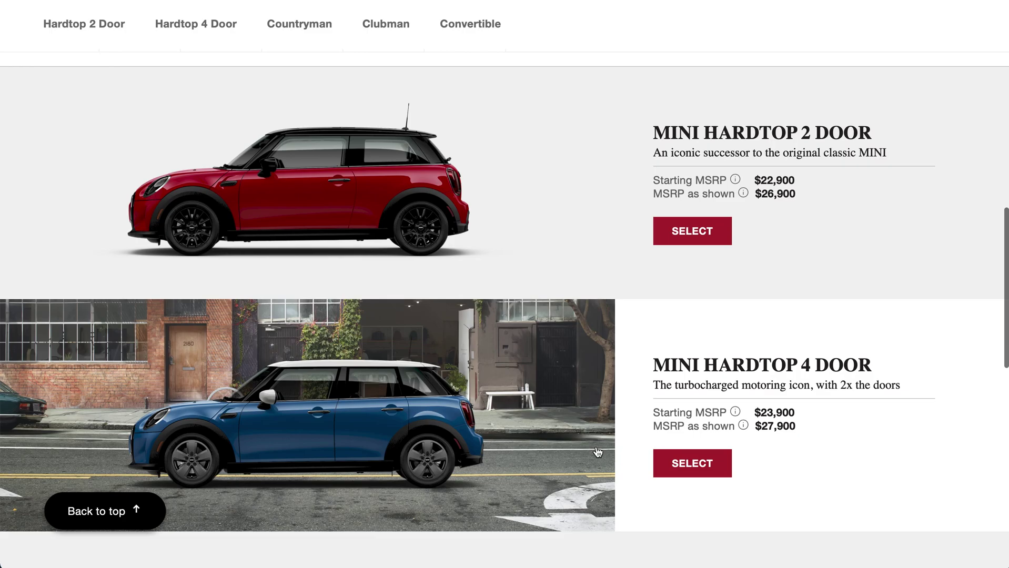
{"action": "scroll", "coordinate": [598, 452], "scroll_direction": "down", "scroll_amount": 5}
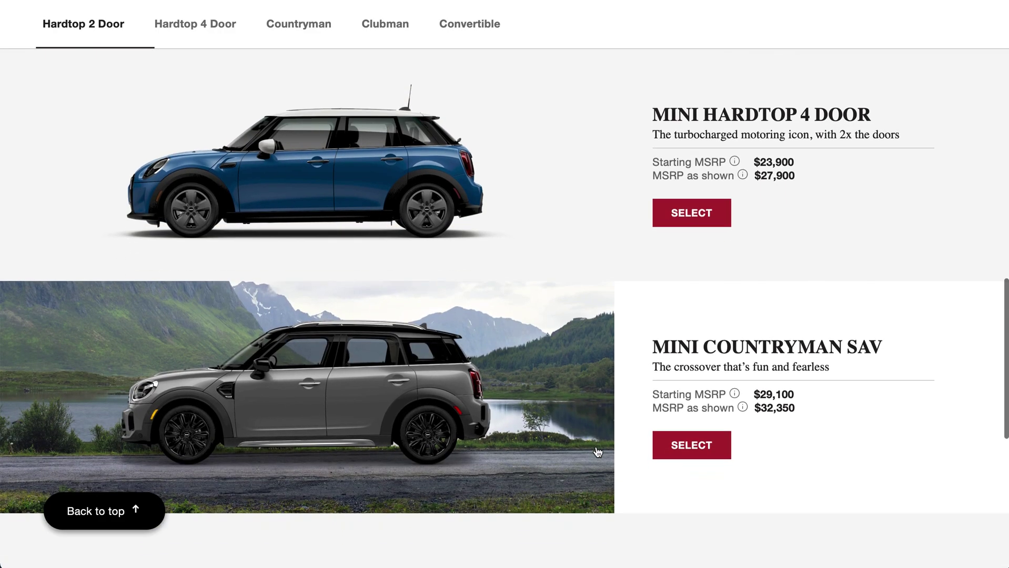
{"action": "scroll", "coordinate": [598, 452], "scroll_direction": "down", "scroll_amount": 2}
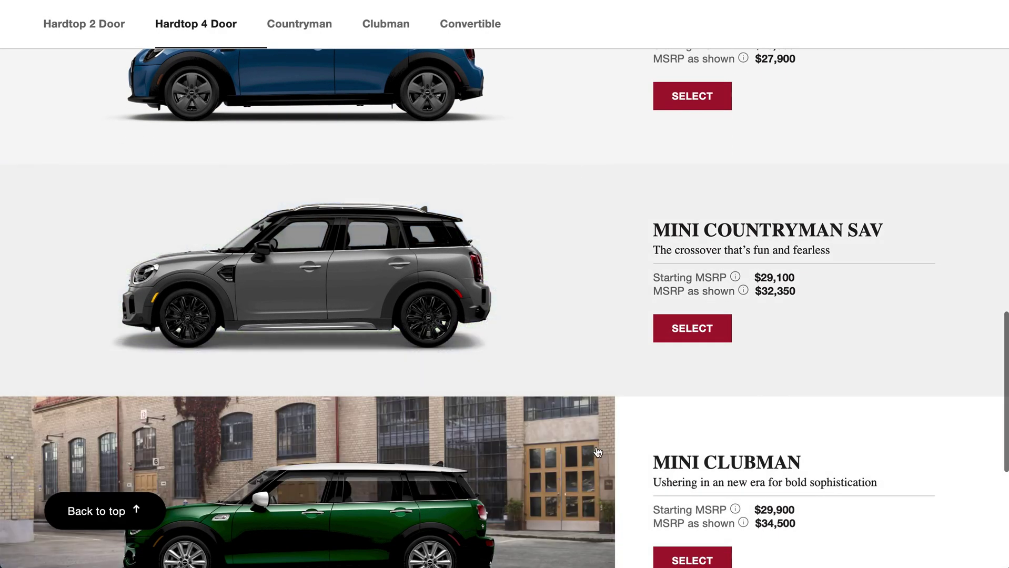
{"action": "scroll", "coordinate": [597, 453], "scroll_direction": "down", "scroll_amount": 1}
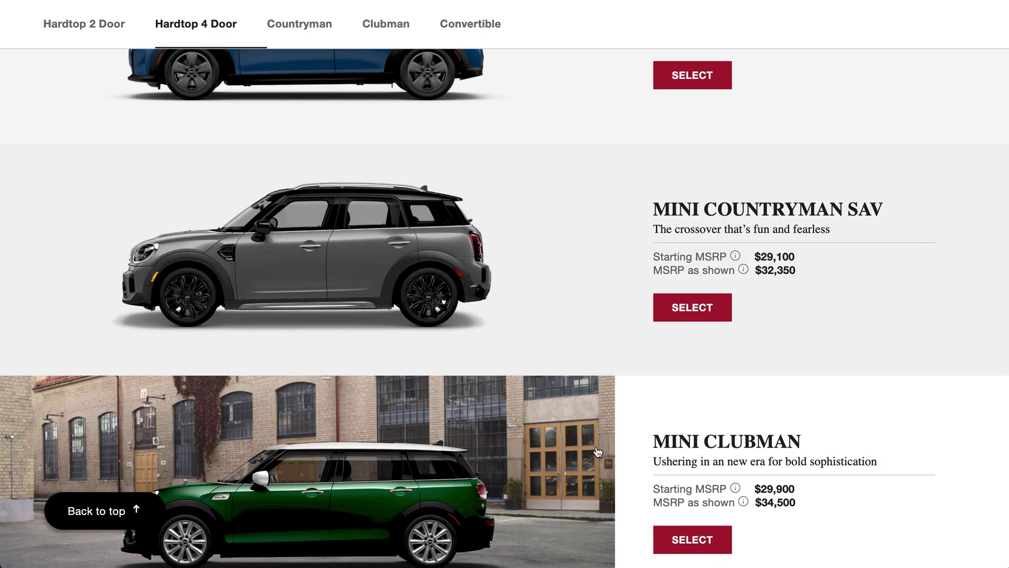
{"action": "scroll", "coordinate": [597, 452], "scroll_direction": "down", "scroll_amount": 3}
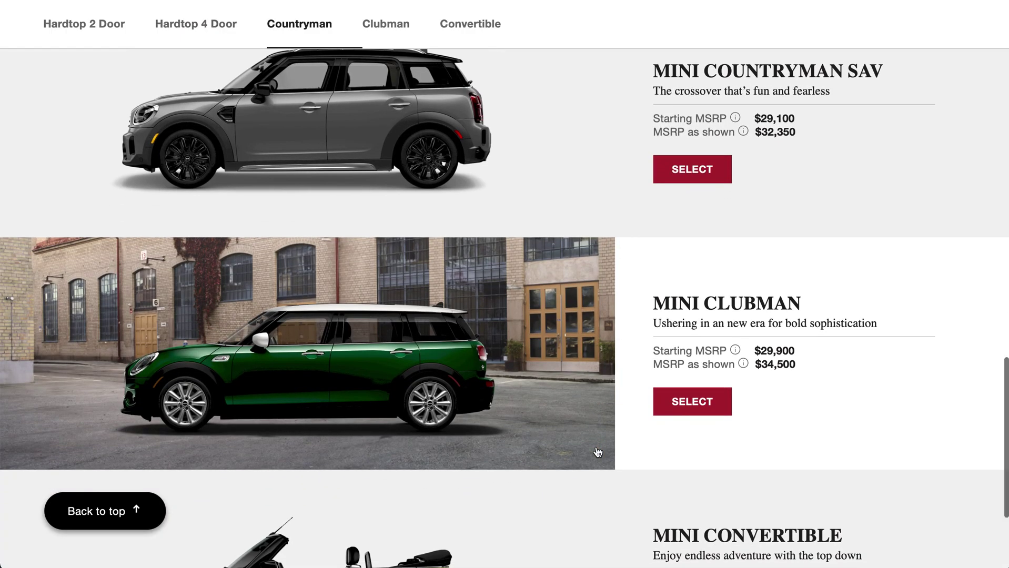
{"action": "scroll", "coordinate": [598, 452], "scroll_direction": "down", "scroll_amount": 4}
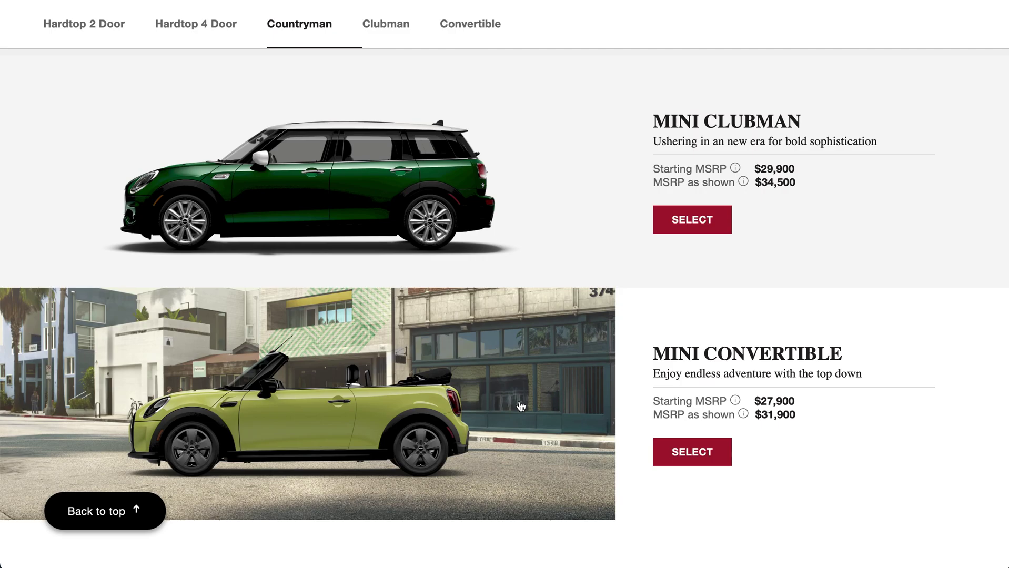
{"action": "scroll", "coordinate": [521, 407], "scroll_direction": "up", "scroll_amount": 7}
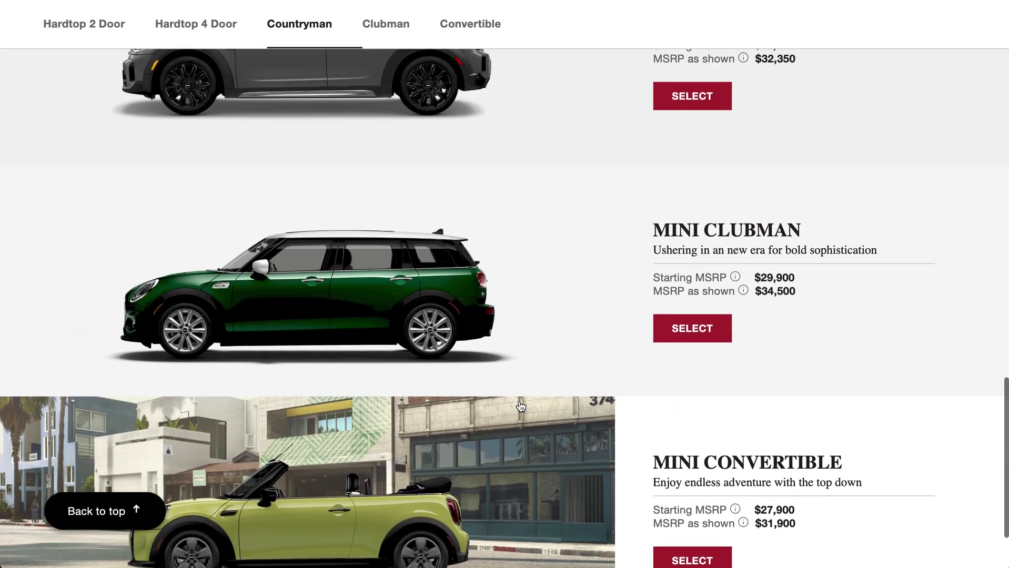
{"action": "scroll", "coordinate": [521, 406], "scroll_direction": "up", "scroll_amount": 7}
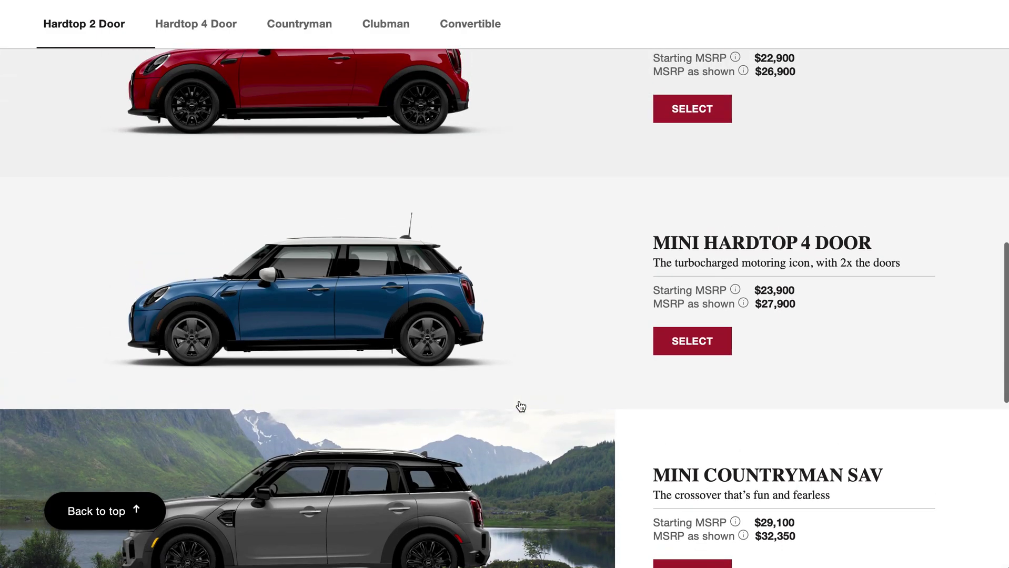
{"action": "scroll", "coordinate": [521, 407], "scroll_direction": "up", "scroll_amount": 1}
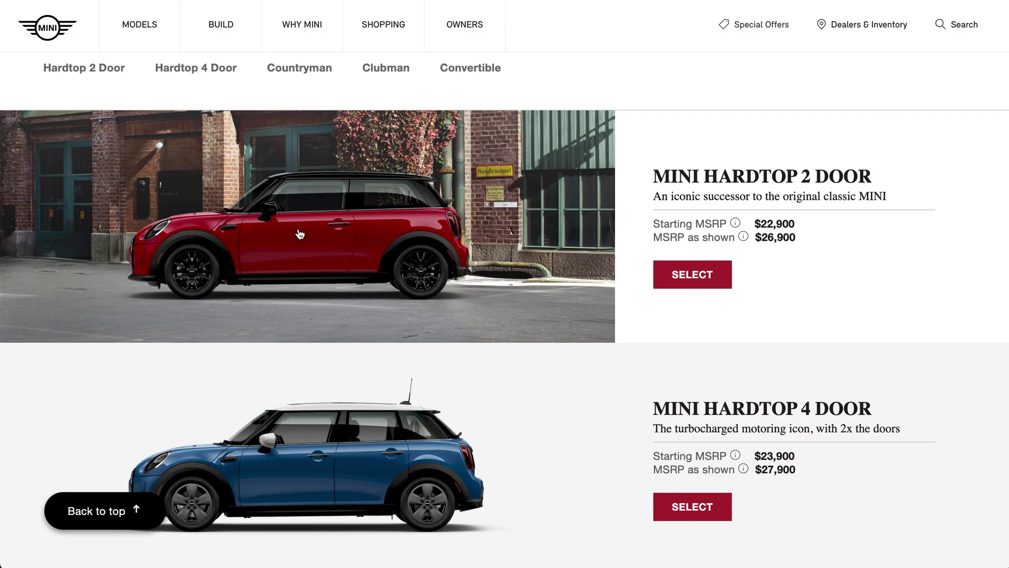
{"action": "left_click", "coordinate": [299, 229]}
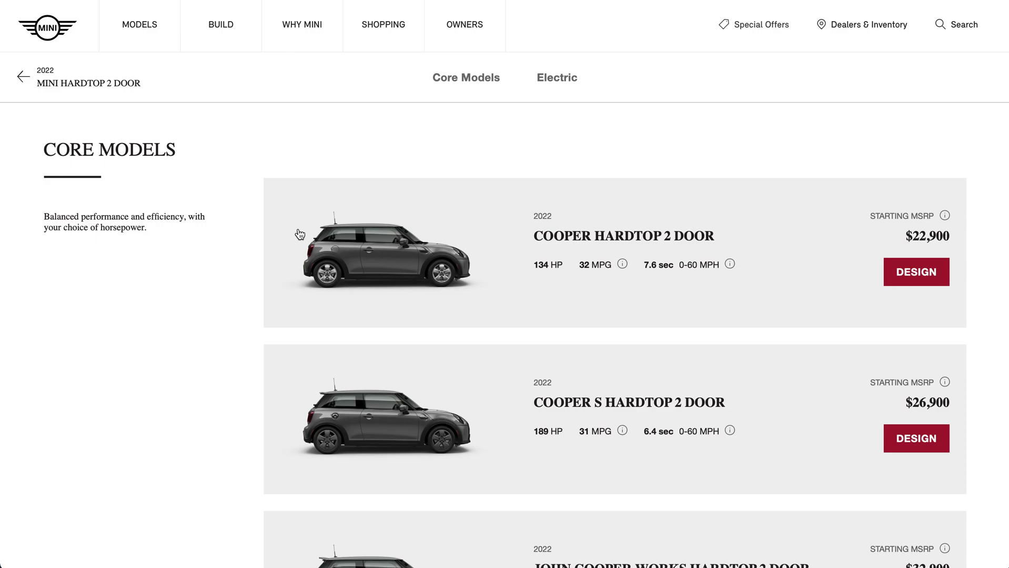
Start designing the 2022 Cooper S Hardtop 2 Door from the core models.
{"action": "scroll", "coordinate": [298, 230], "scroll_direction": "down", "scroll_amount": 3}
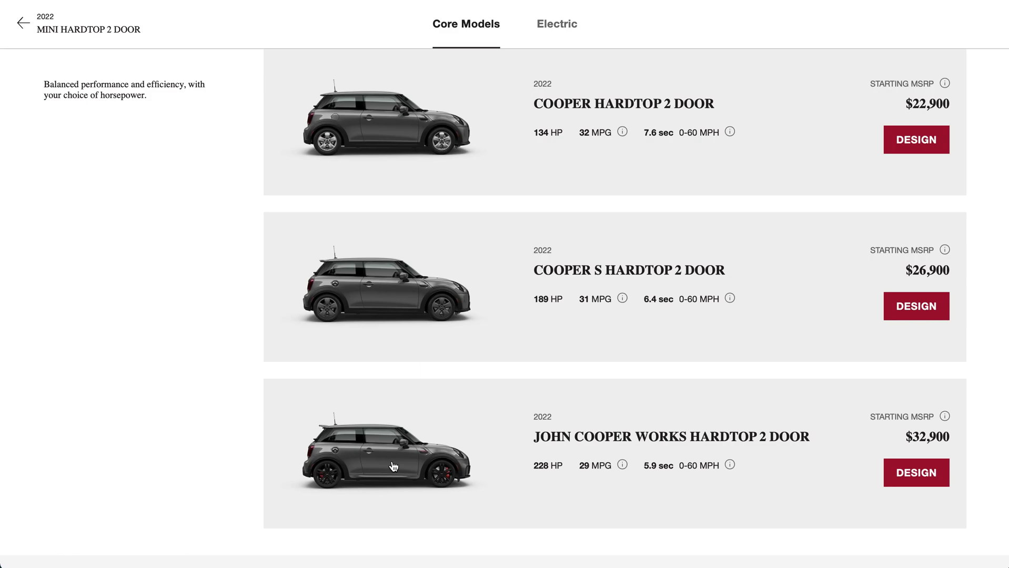
{"action": "left_click", "coordinate": [921, 309]}
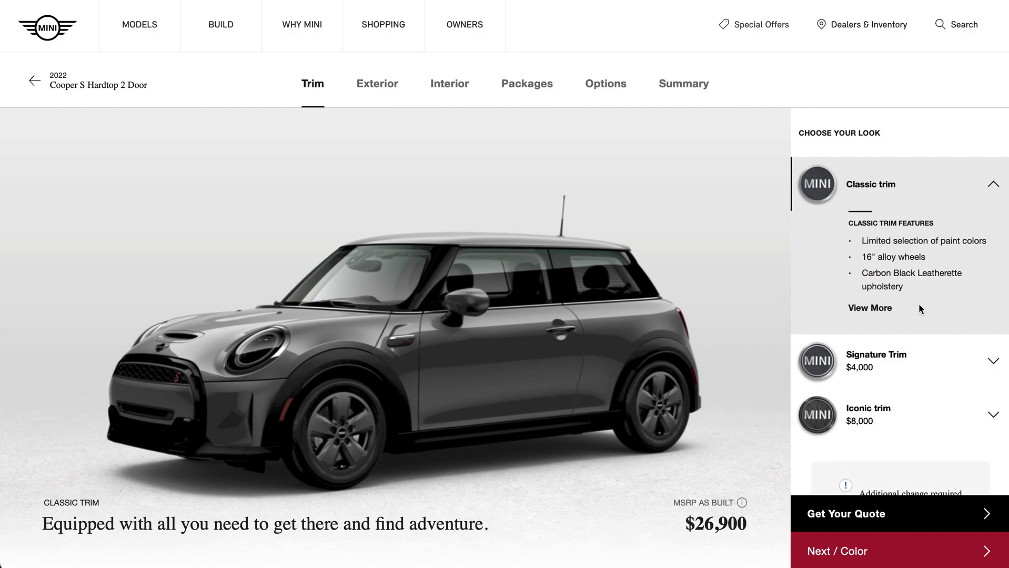
Expand the Classic trim's full feature list and read through it.
{"action": "scroll", "coordinate": [918, 304], "scroll_direction": "down", "scroll_amount": 1}
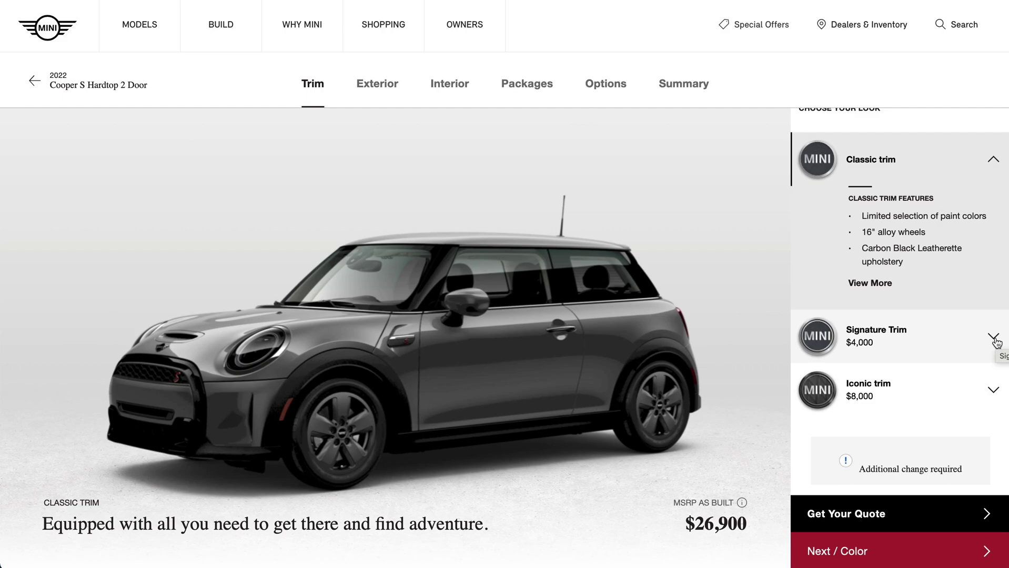
{"action": "left_click", "coordinate": [894, 290]}
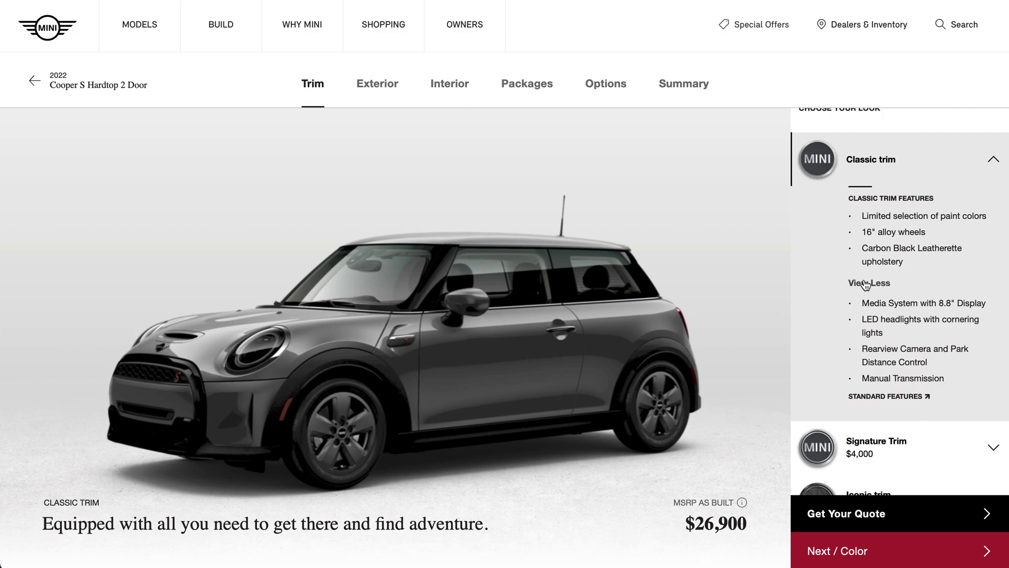
{"action": "scroll", "coordinate": [866, 284], "scroll_direction": "down", "scroll_amount": 2}
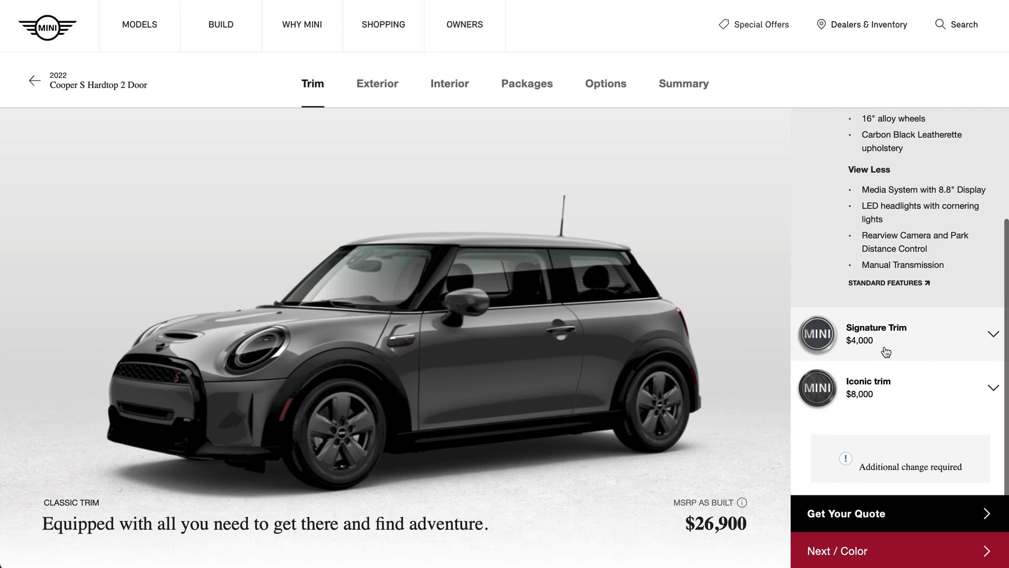
Select the Signature Trim and review its full list of features.
{"action": "left_click", "coordinate": [886, 352]}
{"action": "left_click", "coordinate": [876, 395]}
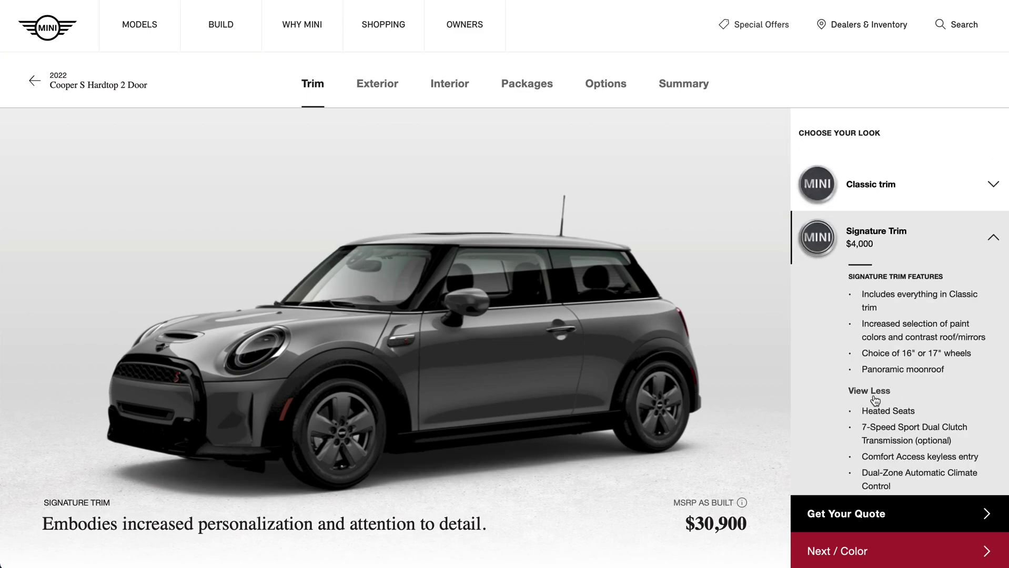
{"action": "scroll", "coordinate": [876, 401], "scroll_direction": "down", "scroll_amount": 2}
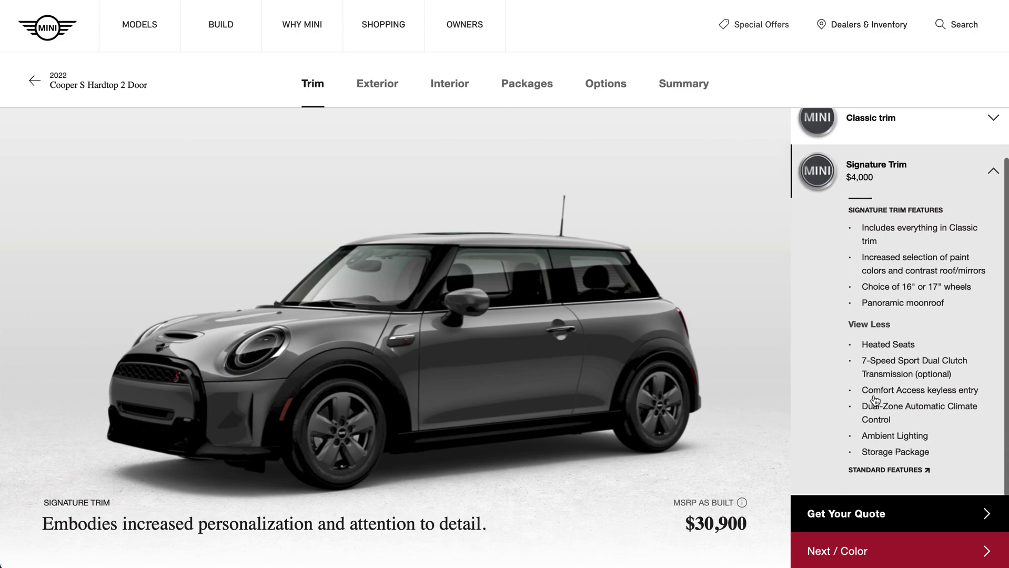
{"action": "scroll", "coordinate": [875, 401], "scroll_direction": "down", "scroll_amount": 1}
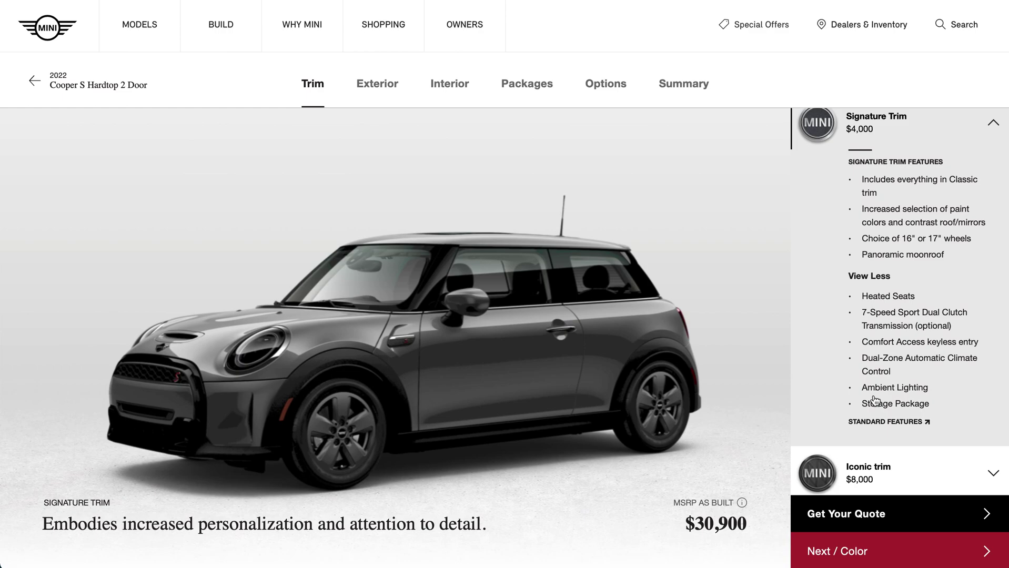
{"action": "scroll", "coordinate": [875, 401], "scroll_direction": "down", "scroll_amount": 1}
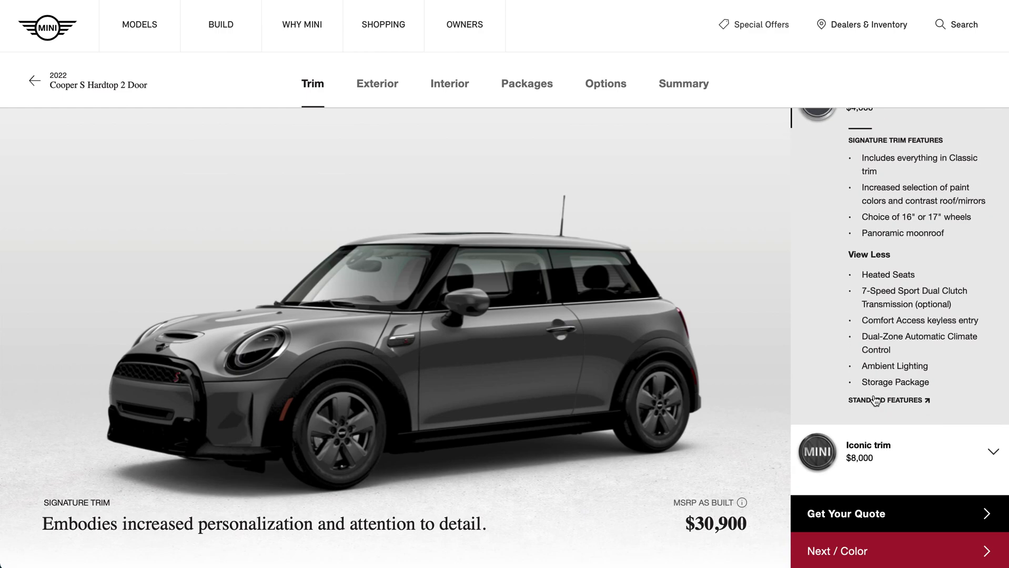
Switch to the Iconic trim and review its full list of features.
{"action": "left_click", "coordinate": [976, 455]}
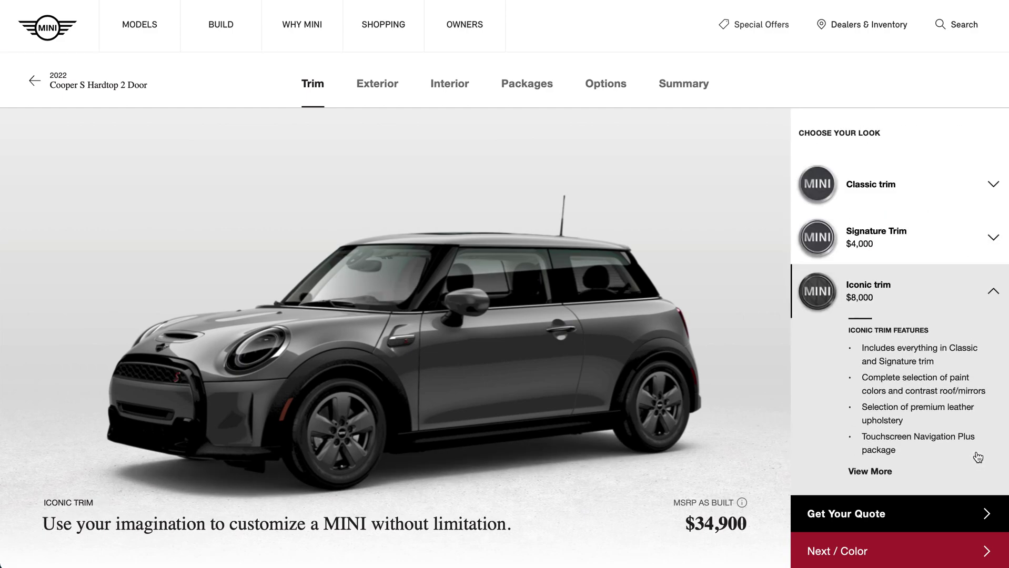
{"action": "left_click", "coordinate": [870, 471]}
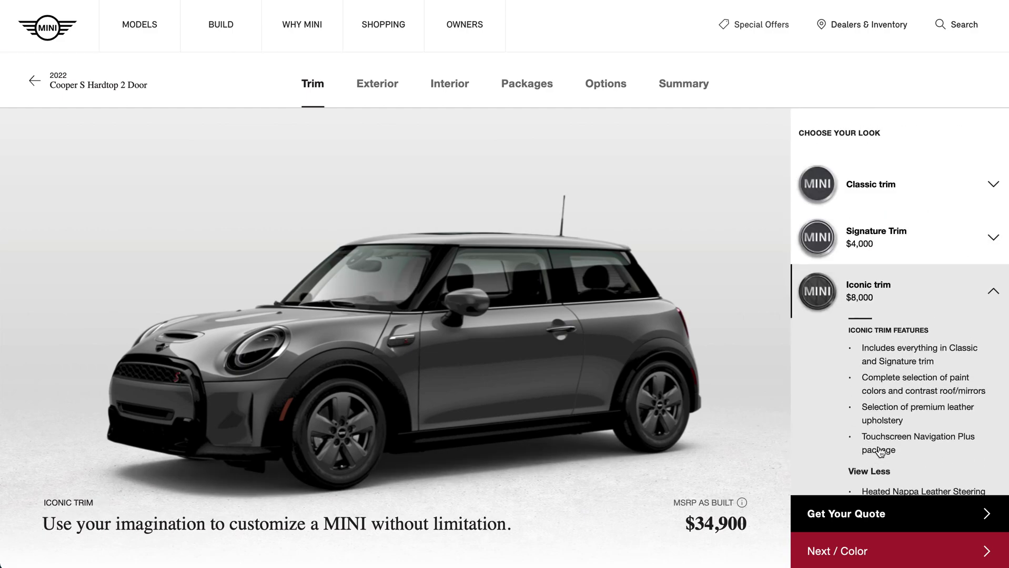
{"action": "scroll", "coordinate": [884, 453], "scroll_direction": "down", "scroll_amount": 4}
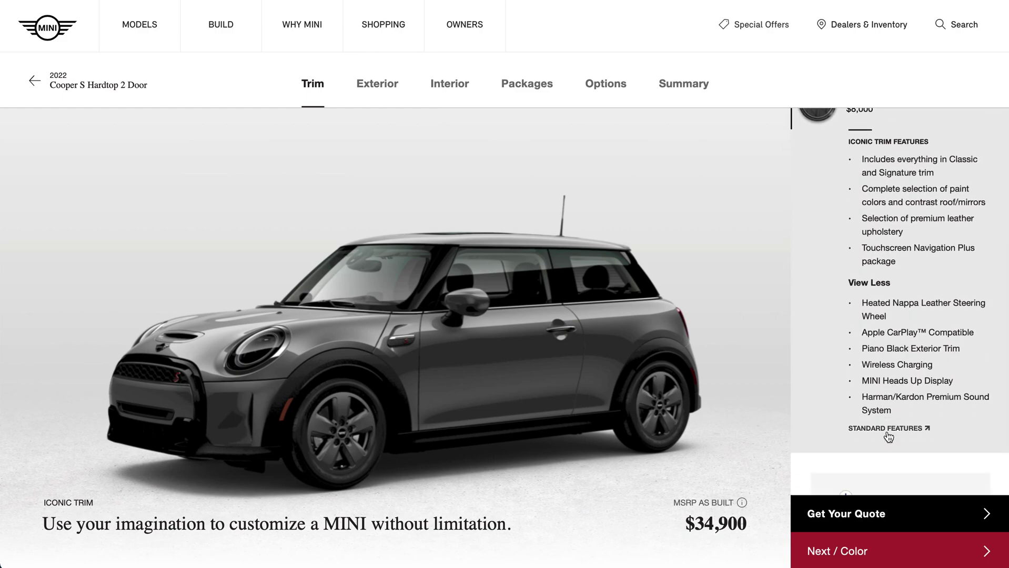
{"action": "scroll", "coordinate": [888, 438], "scroll_direction": "up", "scroll_amount": 4}
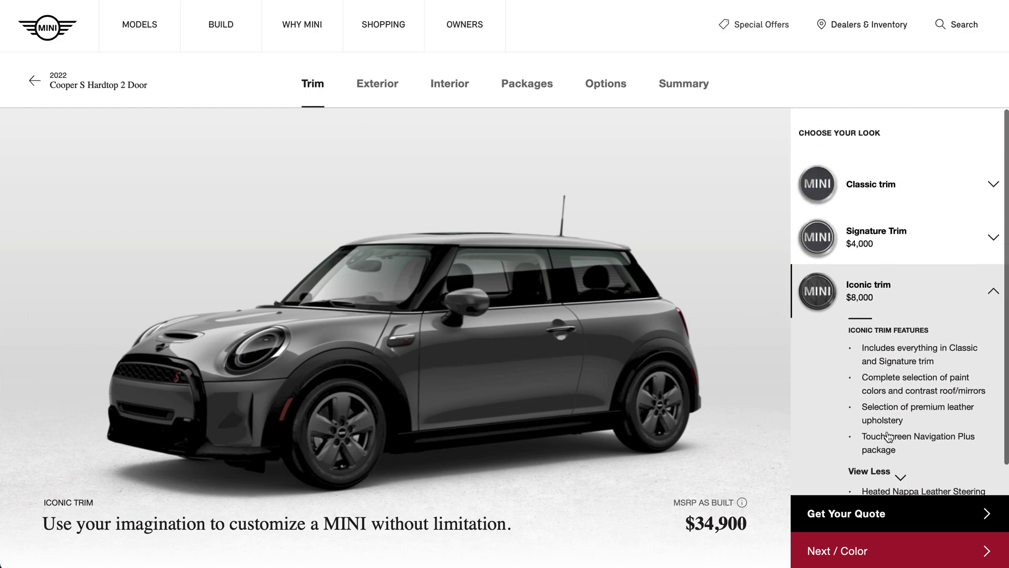
Choose the Signature Trim for the car and continue to the exterior color selection.
{"action": "left_click", "coordinate": [908, 256]}
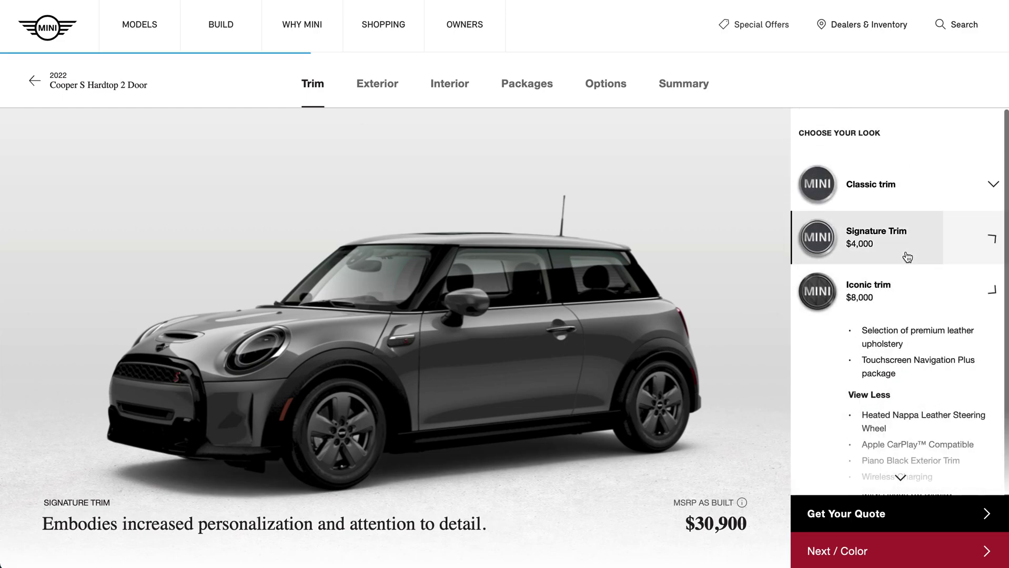
{"action": "left_click", "coordinate": [856, 551]}
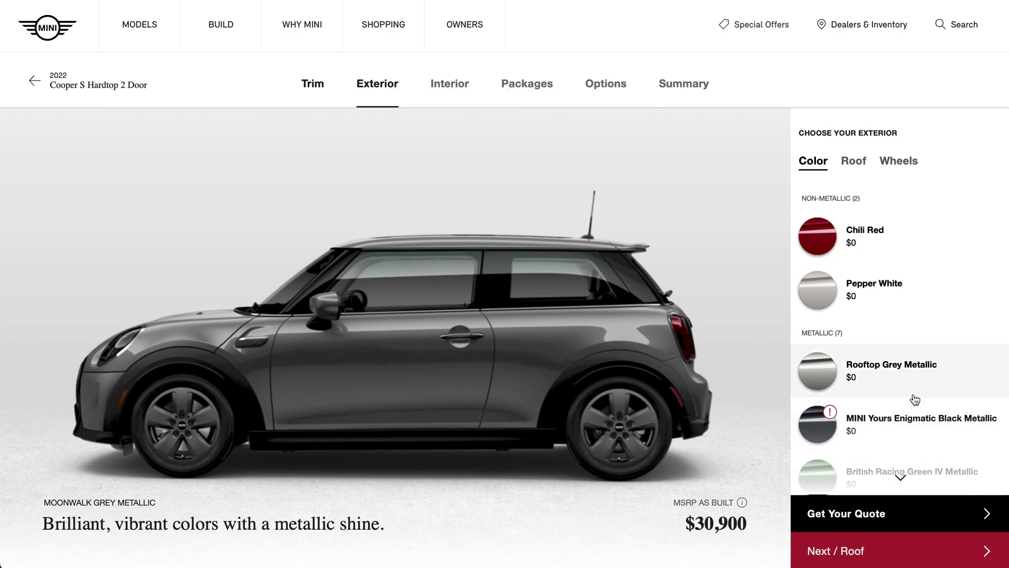
Look through the non-metallic and metallic paint colors and choose Island Blue Metallic for the exterior.
{"action": "scroll", "coordinate": [915, 400], "scroll_direction": "down", "scroll_amount": 3}
{"action": "scroll", "coordinate": [915, 400], "scroll_direction": "down", "scroll_amount": 2}
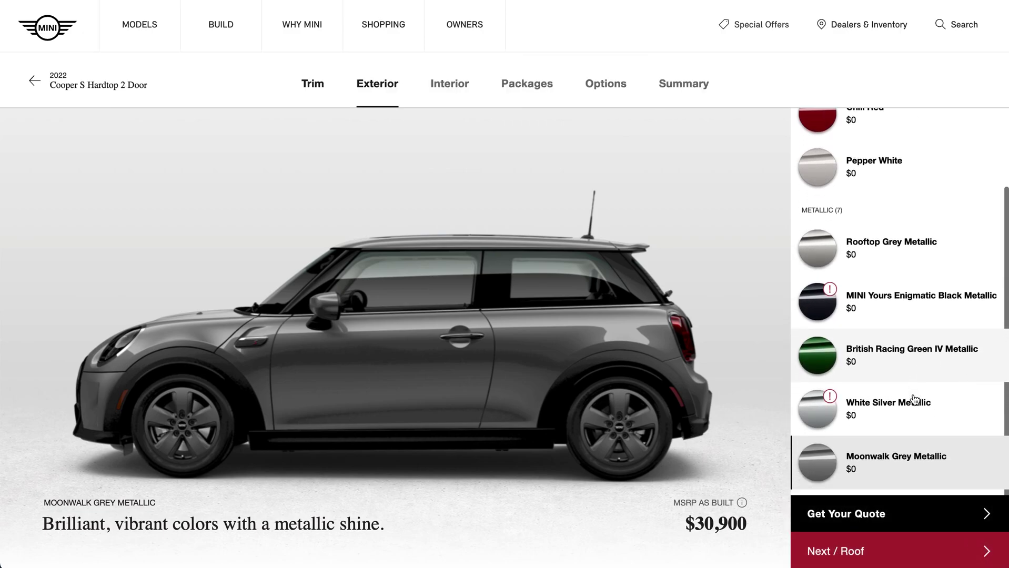
{"action": "scroll", "coordinate": [915, 400], "scroll_direction": "down", "scroll_amount": 4}
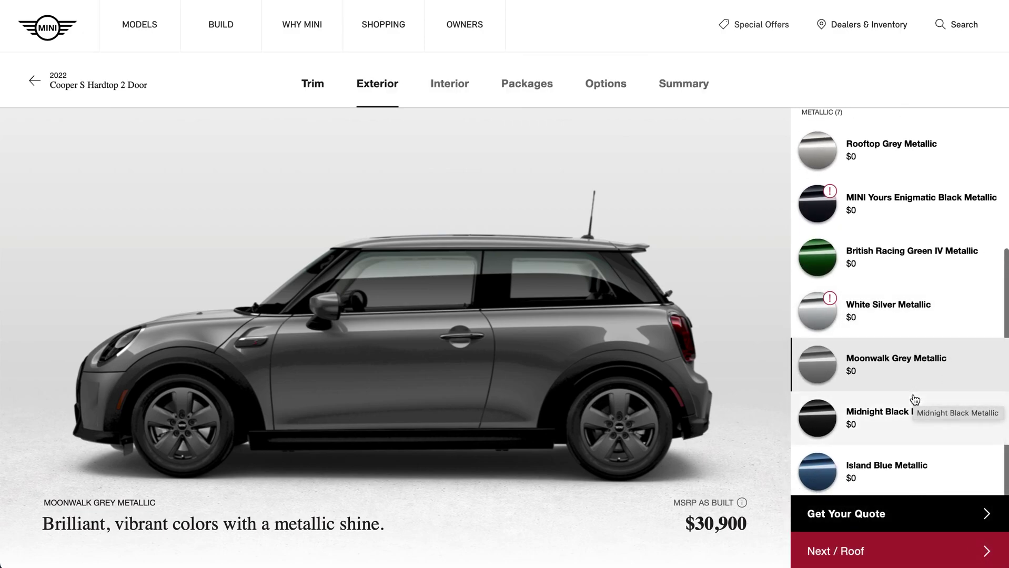
{"action": "scroll", "coordinate": [915, 400], "scroll_direction": "down", "scroll_amount": 2}
{"action": "scroll", "coordinate": [914, 399], "scroll_direction": "down", "scroll_amount": 1}
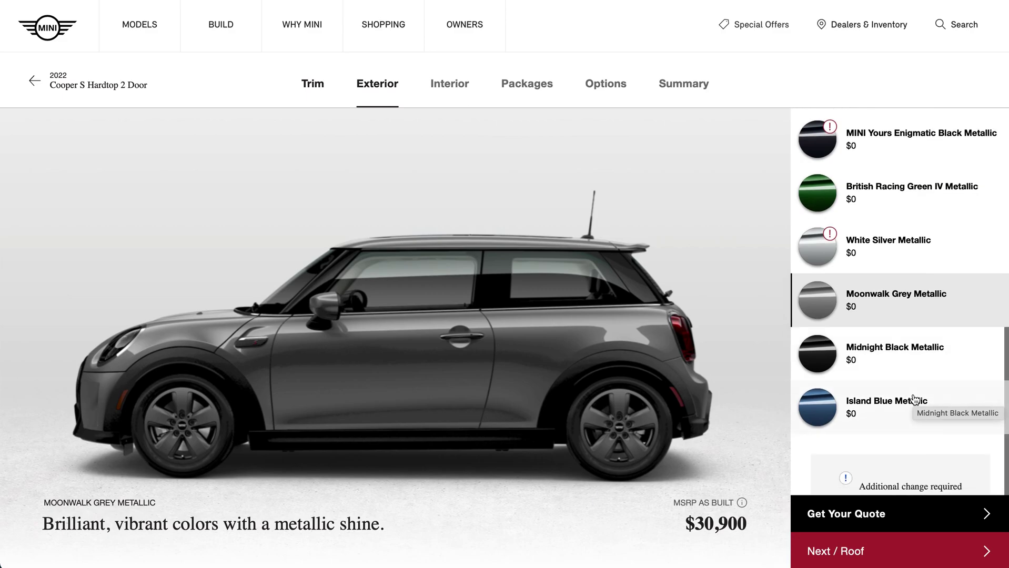
{"action": "scroll", "coordinate": [895, 410], "scroll_direction": "up", "scroll_amount": 4}
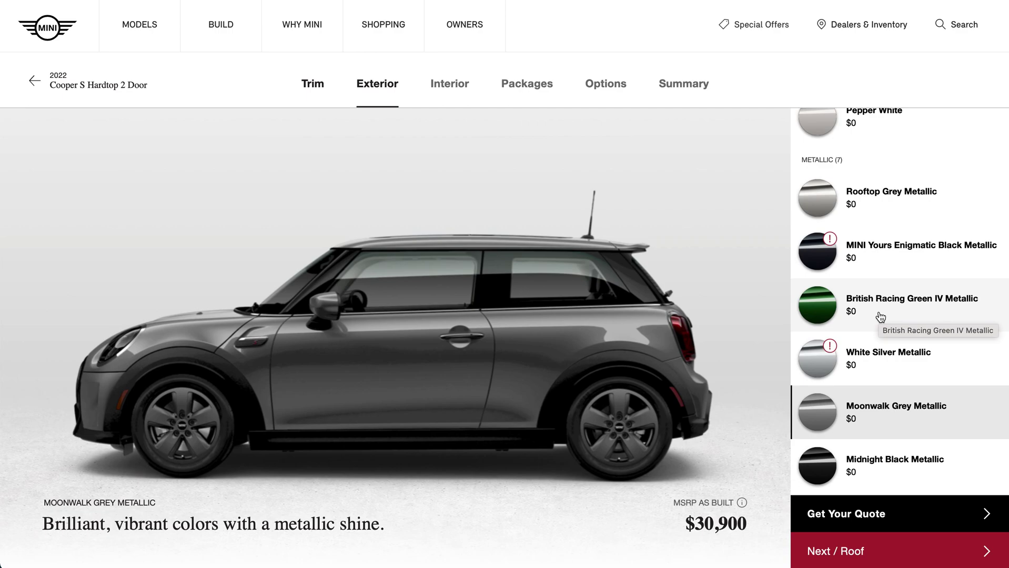
{"action": "scroll", "coordinate": [881, 316], "scroll_direction": "up", "scroll_amount": 3}
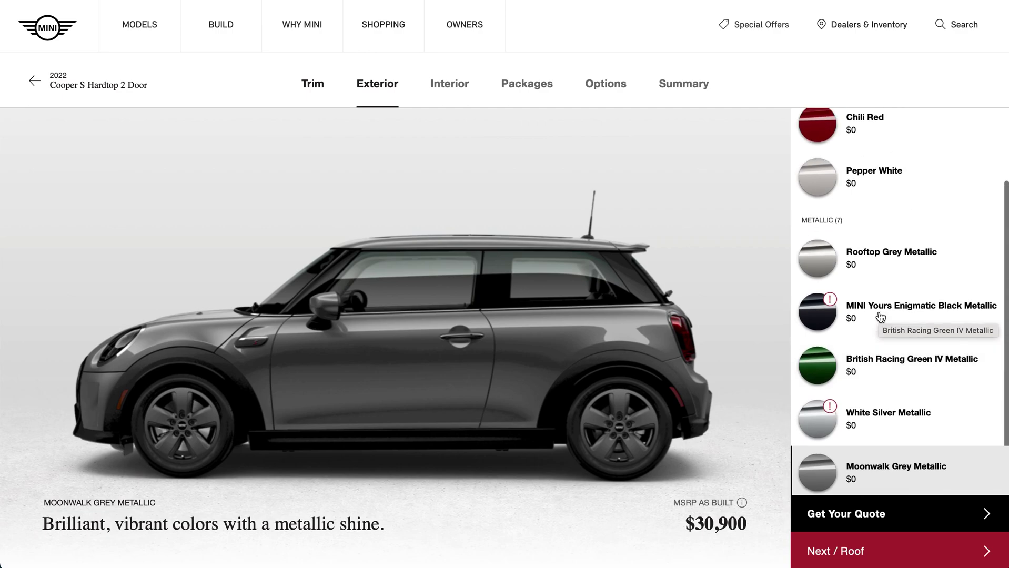
{"action": "scroll", "coordinate": [888, 305], "scroll_direction": "up", "scroll_amount": 1}
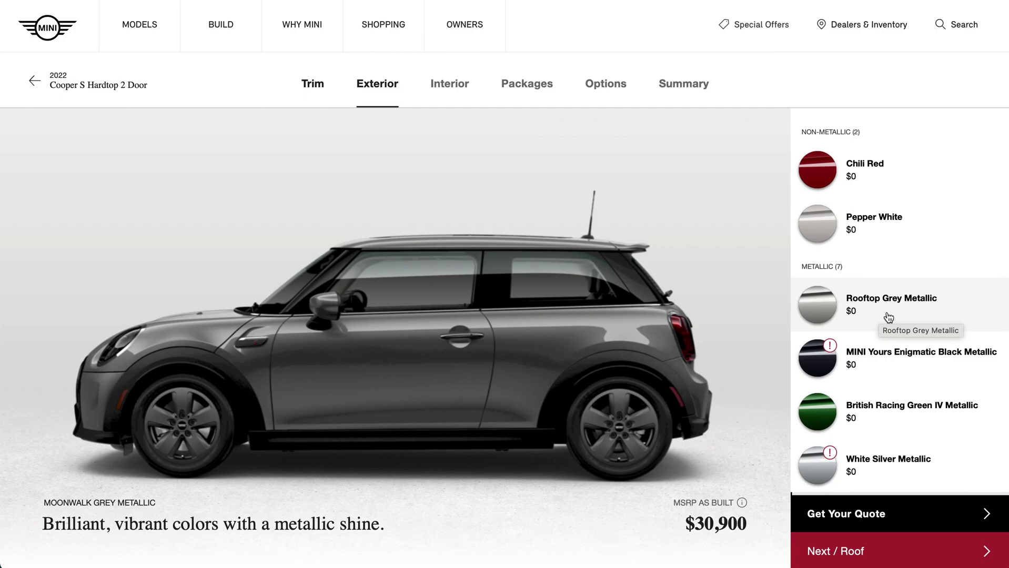
{"action": "scroll", "coordinate": [888, 317], "scroll_direction": "down", "scroll_amount": 2}
{"action": "scroll", "coordinate": [888, 317], "scroll_direction": "down", "scroll_amount": 1}
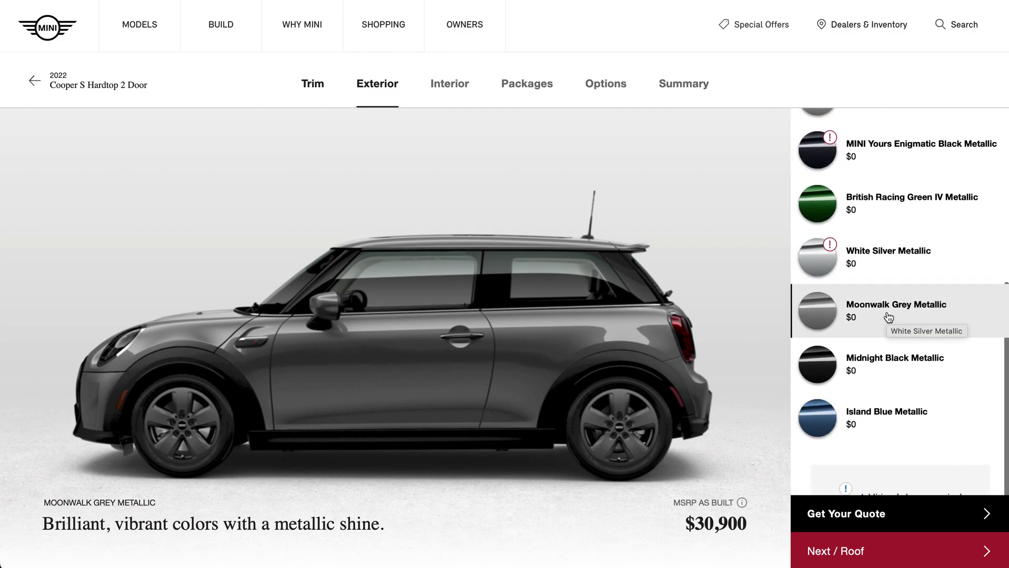
{"action": "left_click", "coordinate": [826, 426]}
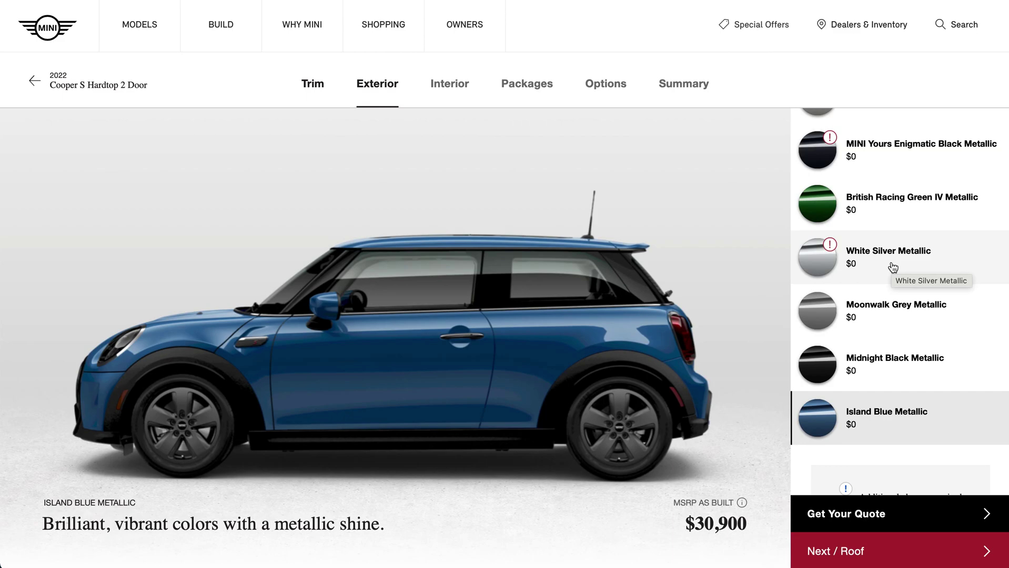
{"action": "scroll", "coordinate": [893, 267], "scroll_direction": "up", "scroll_amount": 2}
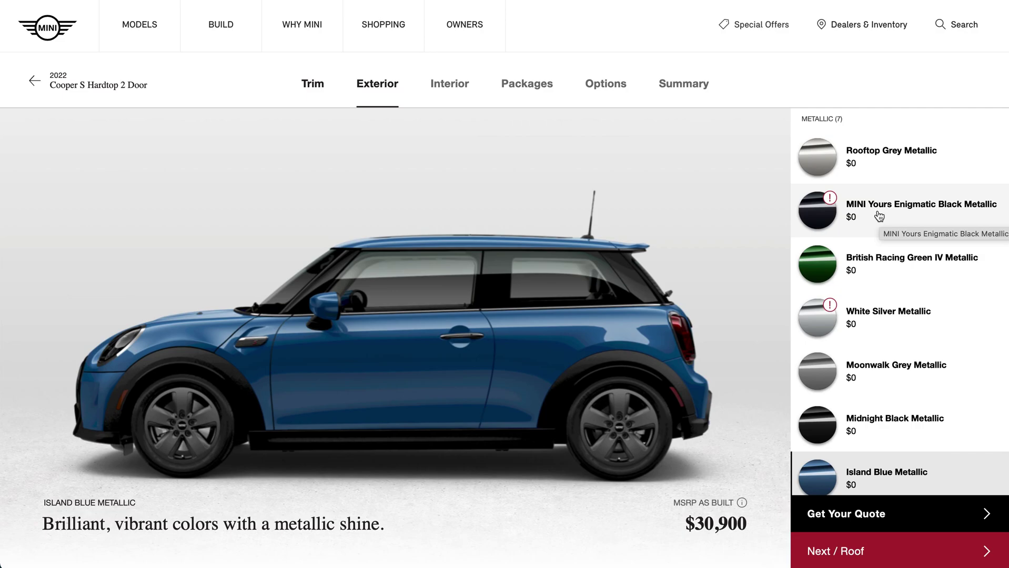
Preview the Silver Roof and Mirror Caps on the car and choose White Roof and Mirror Caps instead.
{"action": "scroll", "coordinate": [879, 216], "scroll_direction": "up", "scroll_amount": 3}
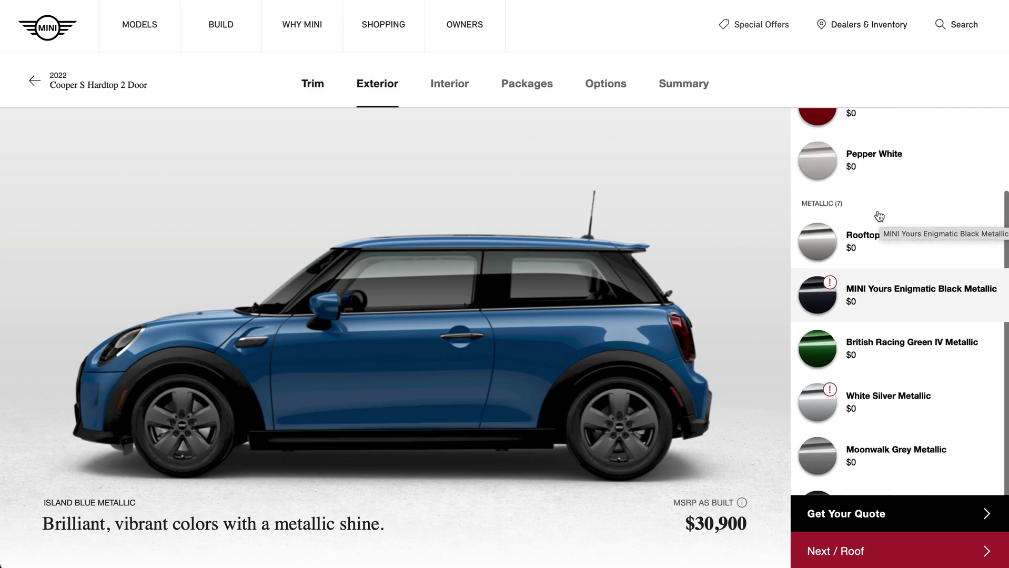
{"action": "scroll", "coordinate": [878, 216], "scroll_direction": "down", "scroll_amount": 3}
{"action": "scroll", "coordinate": [879, 215], "scroll_direction": "up", "scroll_amount": 4}
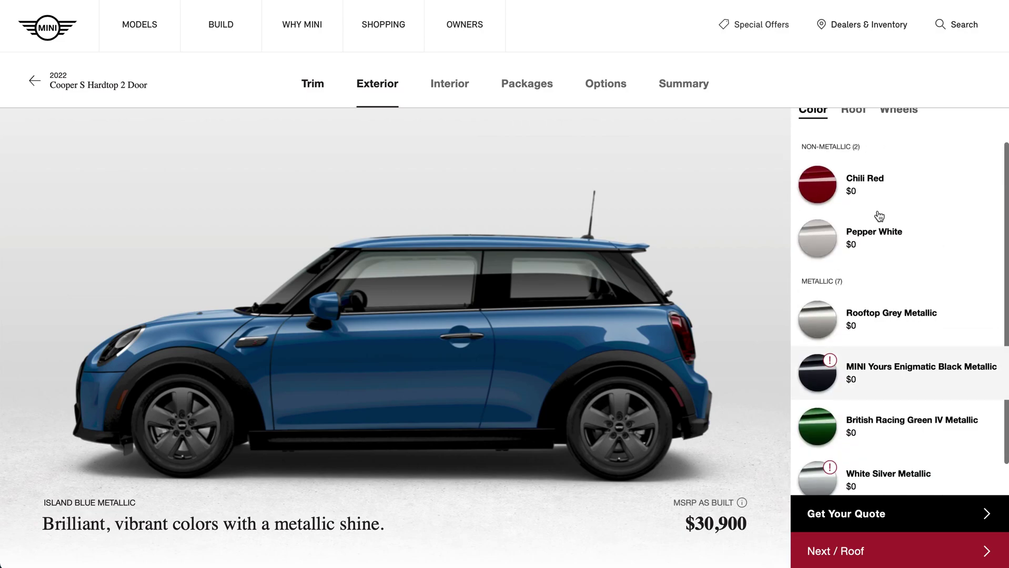
{"action": "left_click", "coordinate": [852, 165]}
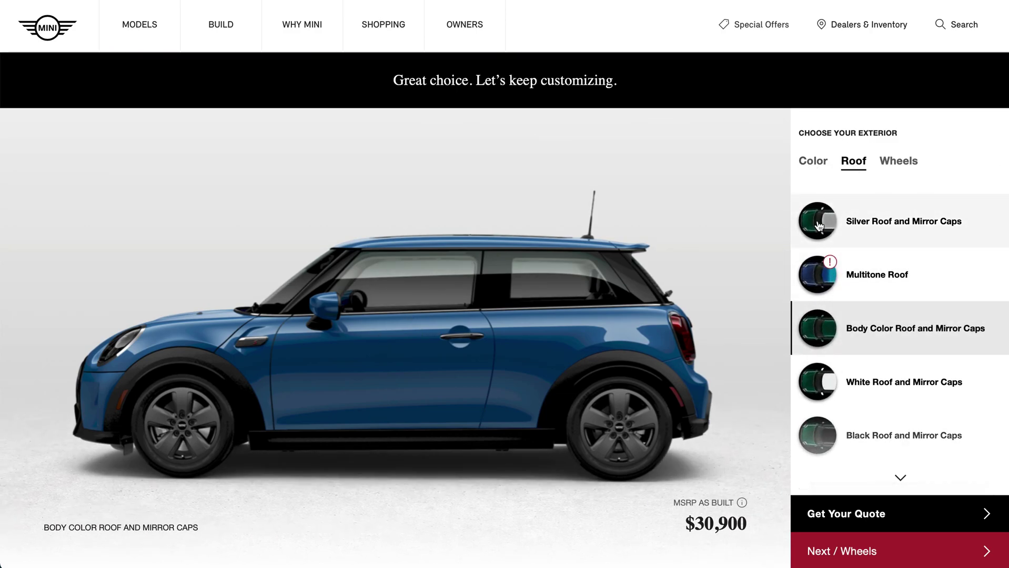
{"action": "left_click", "coordinate": [819, 226]}
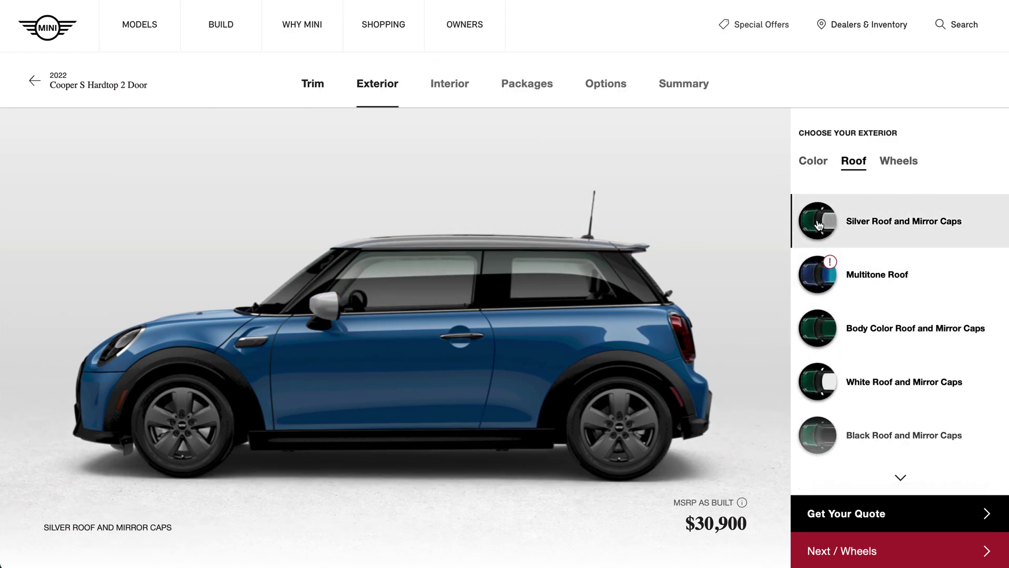
{"action": "left_click", "coordinate": [826, 381]}
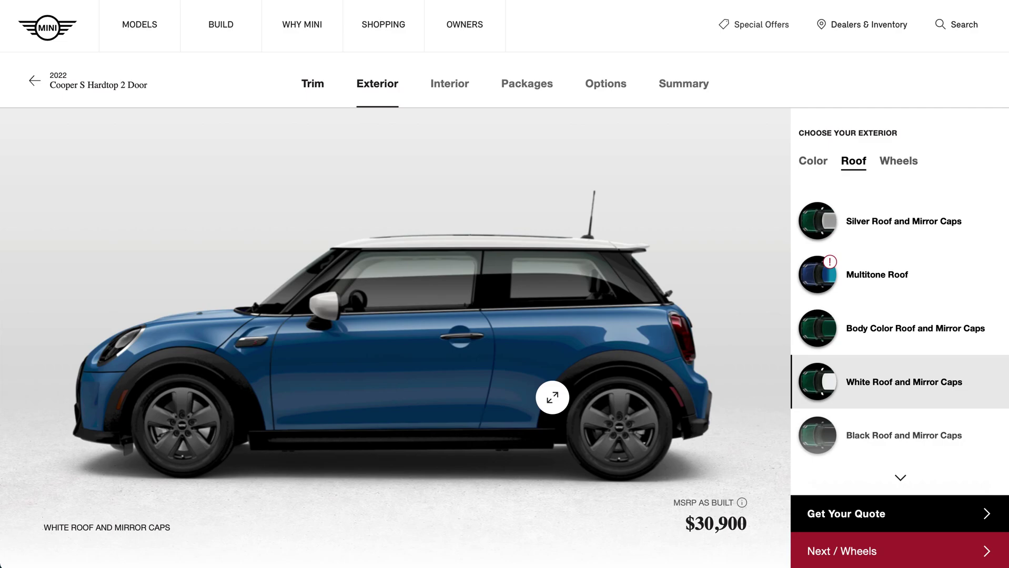
Look through the available wheel designs and try the 17" Scissor Spoke 2-Tone wheels on the car.
{"action": "left_click", "coordinate": [899, 164]}
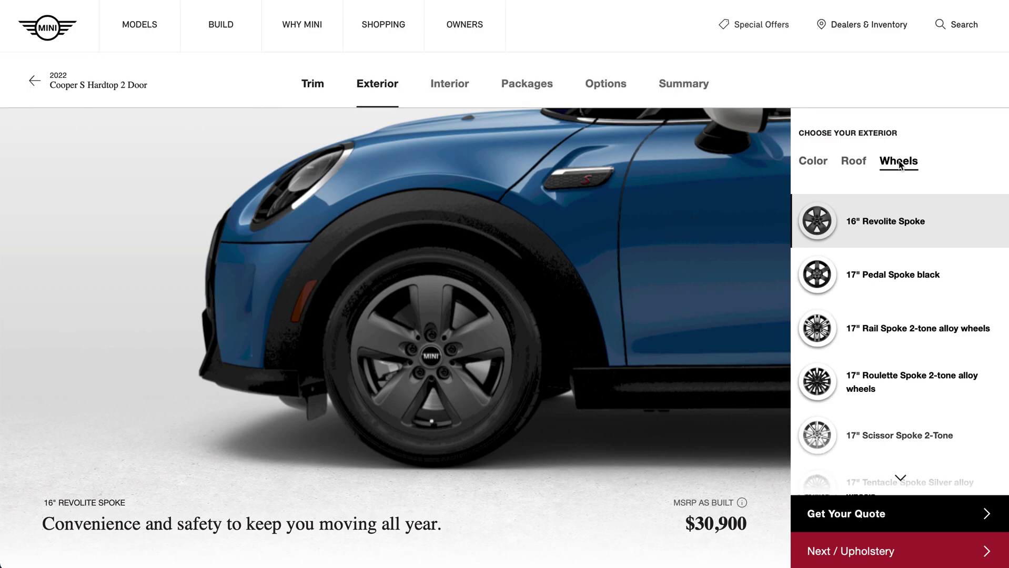
{"action": "scroll", "coordinate": [887, 268], "scroll_direction": "down", "scroll_amount": 3}
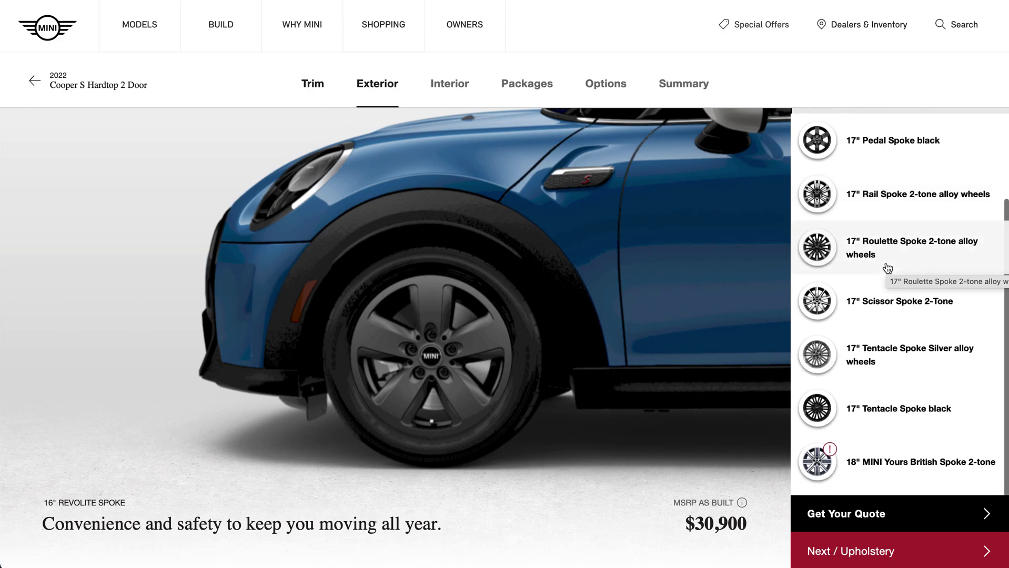
{"action": "scroll", "coordinate": [888, 268], "scroll_direction": "down", "scroll_amount": 2}
{"action": "scroll", "coordinate": [887, 268], "scroll_direction": "down", "scroll_amount": 1}
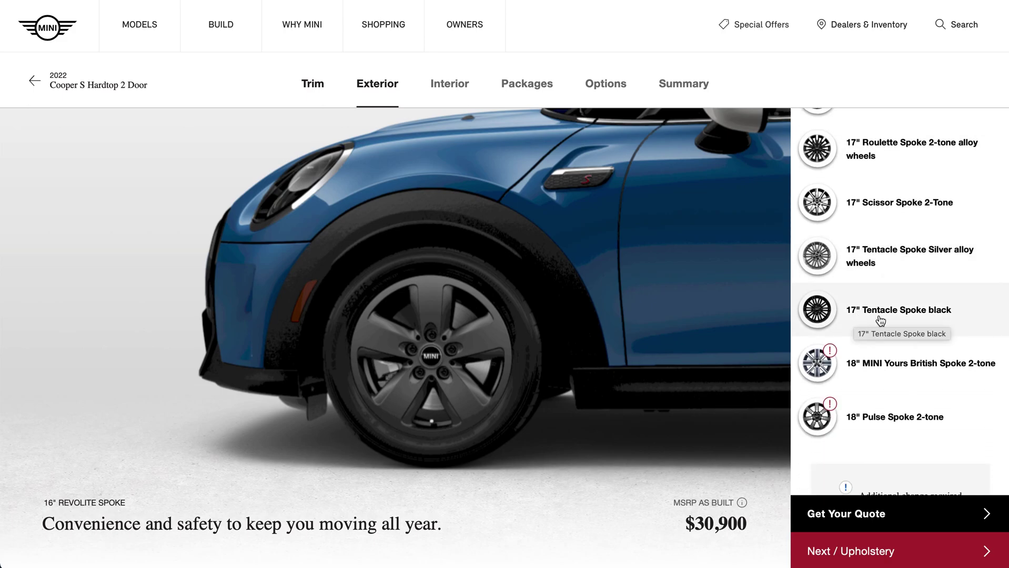
{"action": "scroll", "coordinate": [880, 321], "scroll_direction": "up", "scroll_amount": 2}
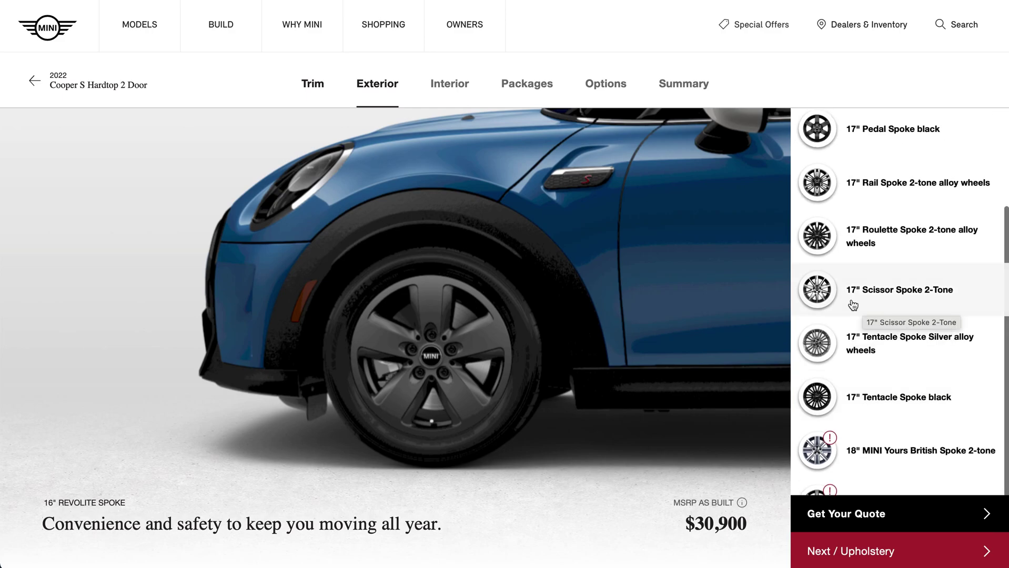
{"action": "left_click", "coordinate": [825, 295]}
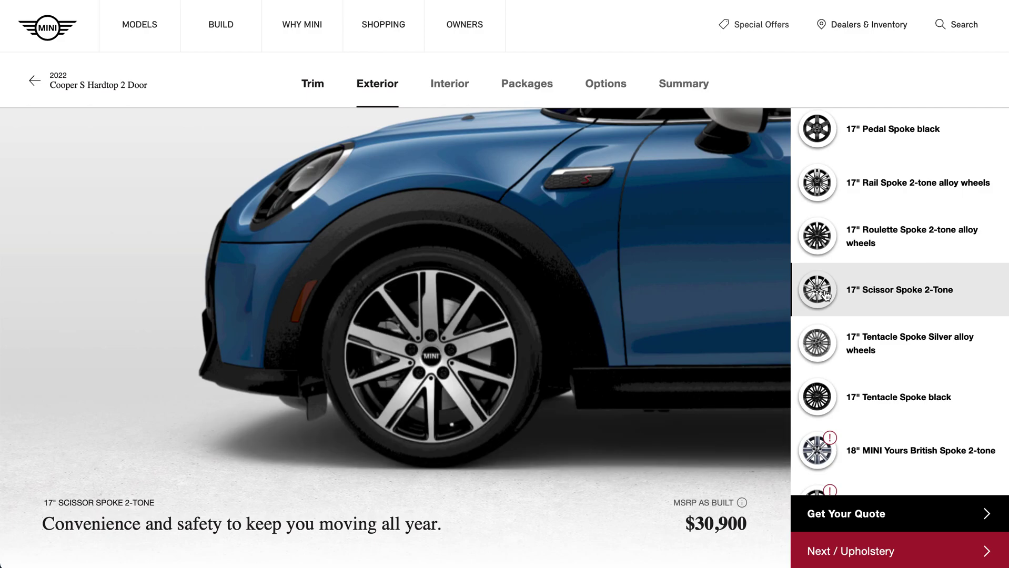
Compare the 17" Roulette Spoke and Rail Spoke wheels, then continue to the upholstery with 17" Pedal Spoke black fitted.
{"action": "scroll", "coordinate": [825, 294], "scroll_direction": "up", "scroll_amount": 1}
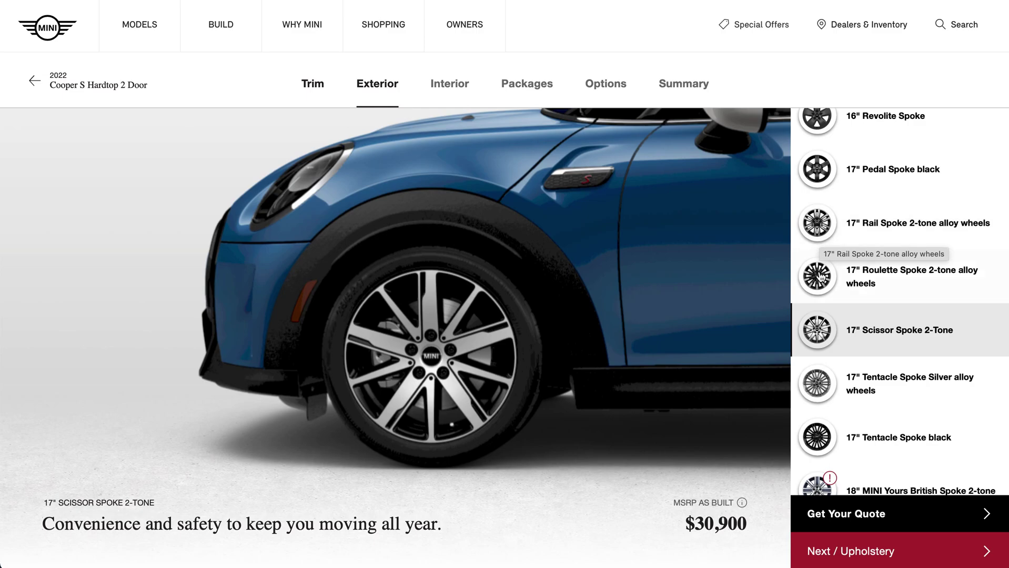
{"action": "left_click", "coordinate": [821, 277]}
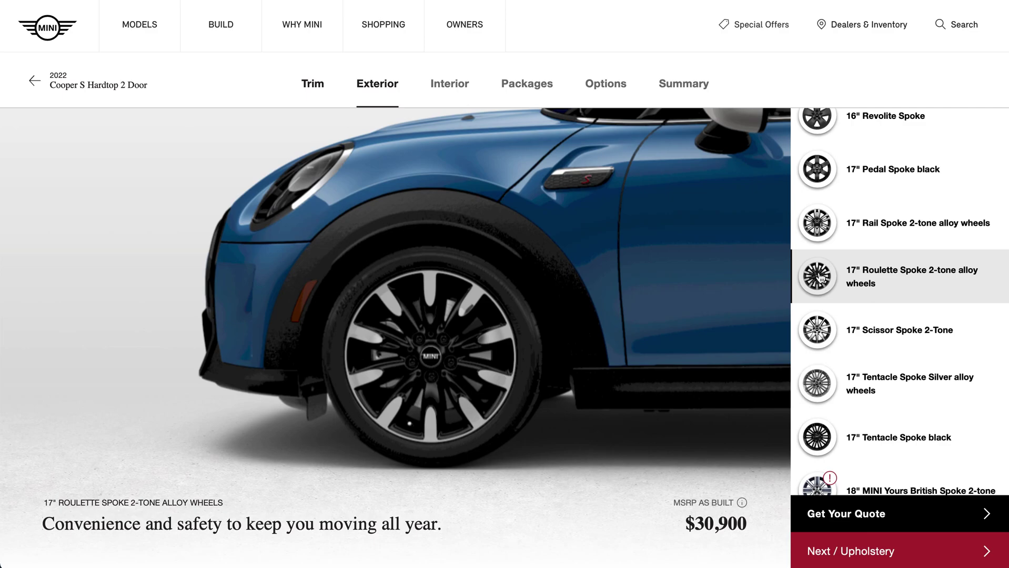
{"action": "left_click", "coordinate": [818, 226]}
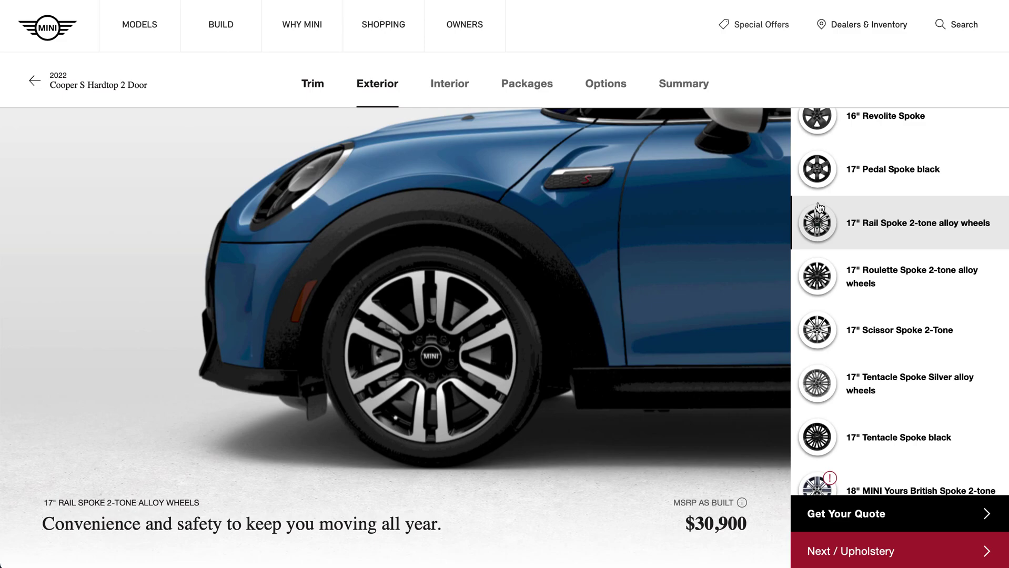
{"action": "left_click", "coordinate": [819, 174]}
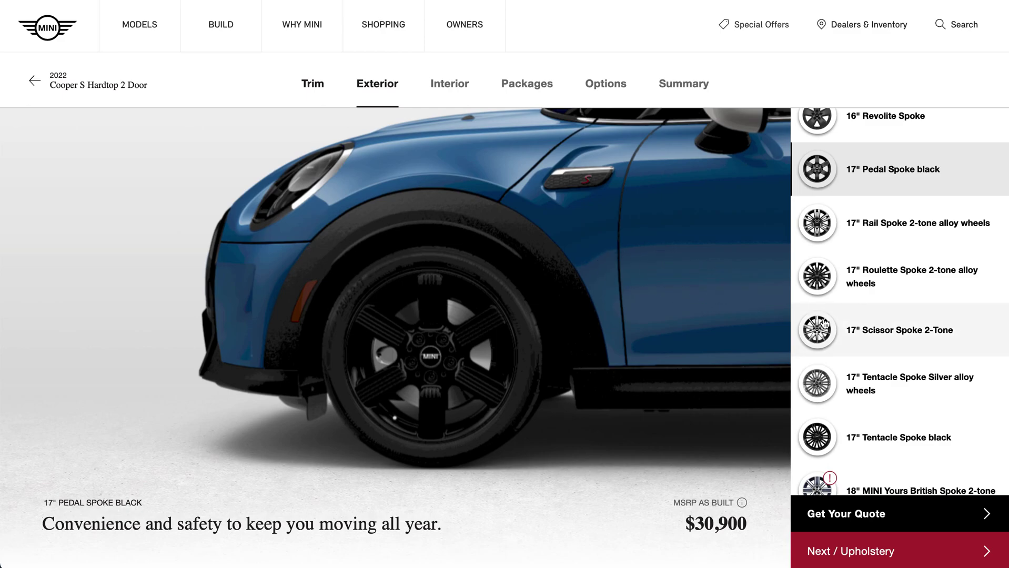
{"action": "left_click", "coordinate": [871, 555]}
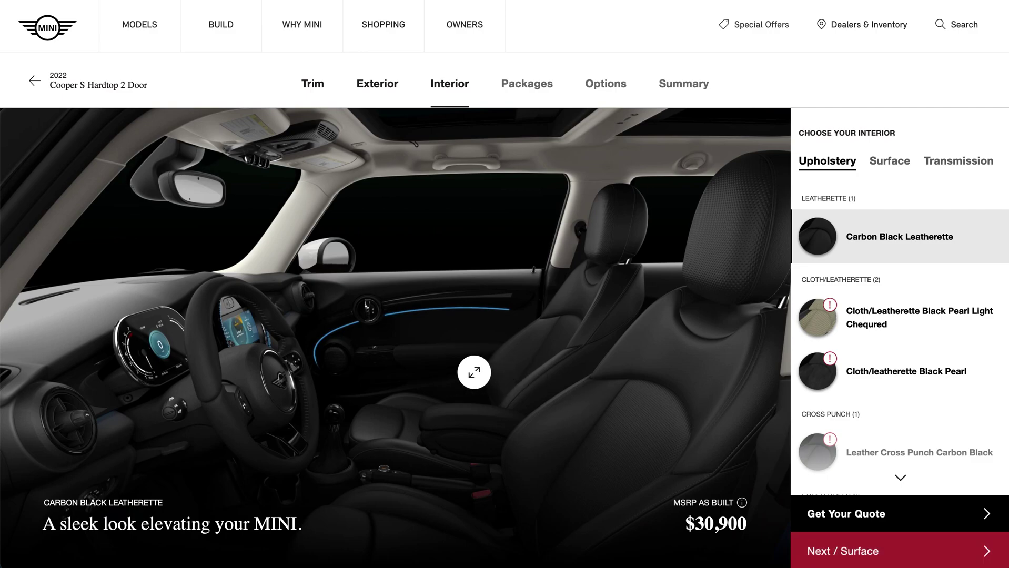
Open the 360 interior view and decline the changes required for the MINI Yours Leather Lounge Carbon Black upholstery.
{"action": "left_click", "coordinate": [474, 372]}
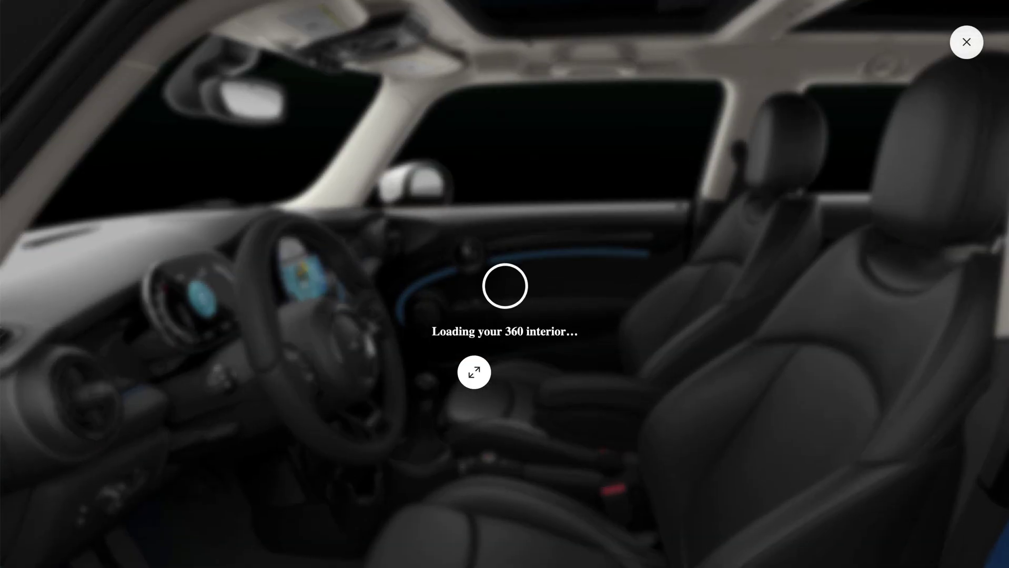
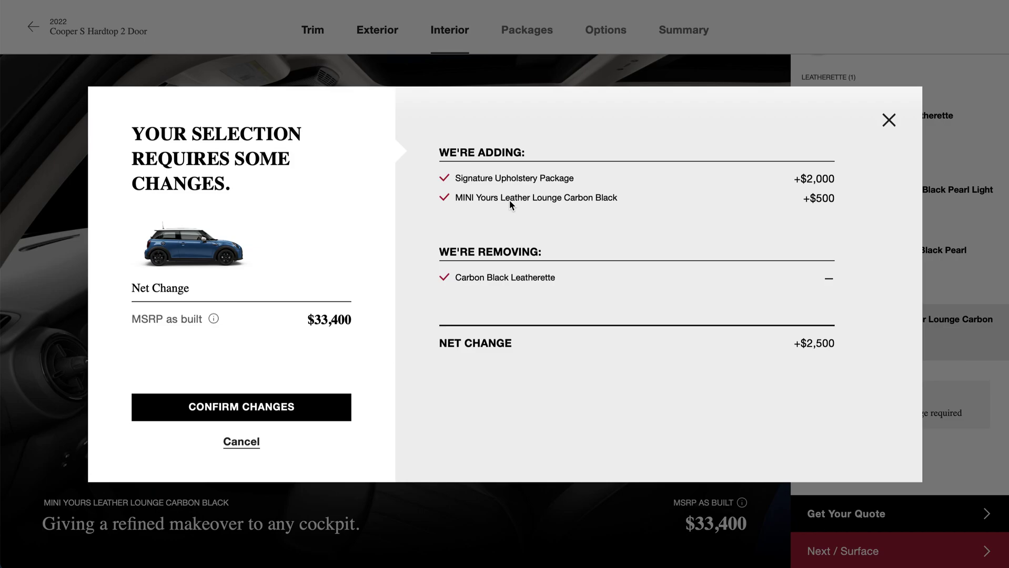
{"action": "left_click", "coordinate": [889, 120]}
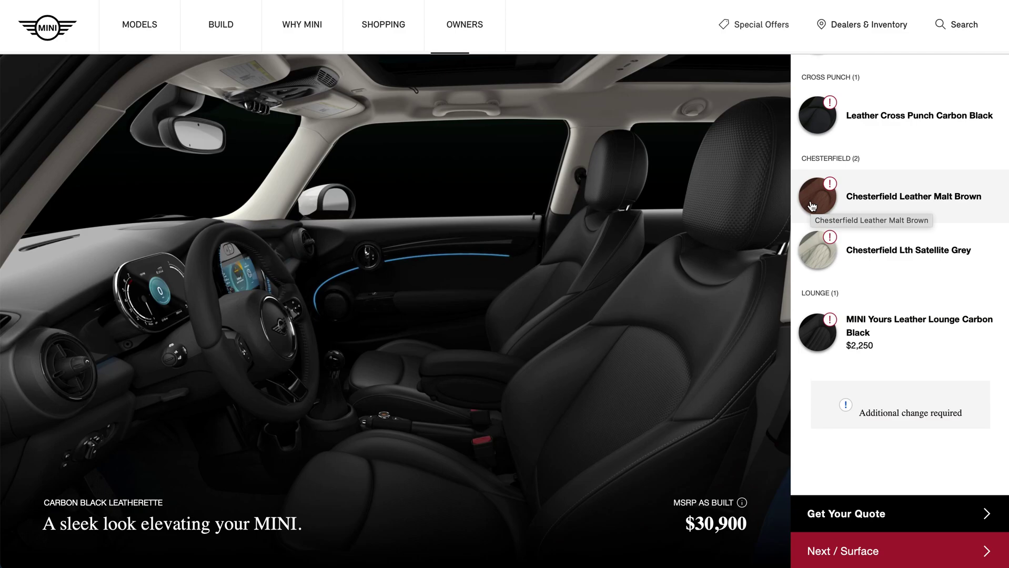
Choose the Cloth/Leatherette Black Pearl Light Chequred upholstery and accept adding the Signature Upholstery Package.
{"action": "scroll", "coordinate": [812, 205], "scroll_direction": "up", "scroll_amount": 3}
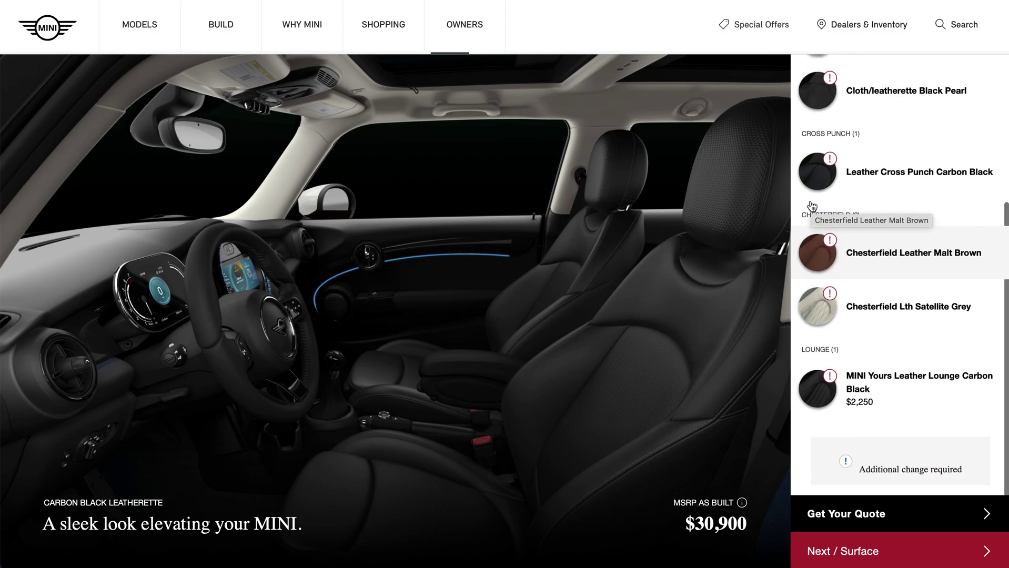
{"action": "scroll", "coordinate": [811, 205], "scroll_direction": "up", "scroll_amount": 1}
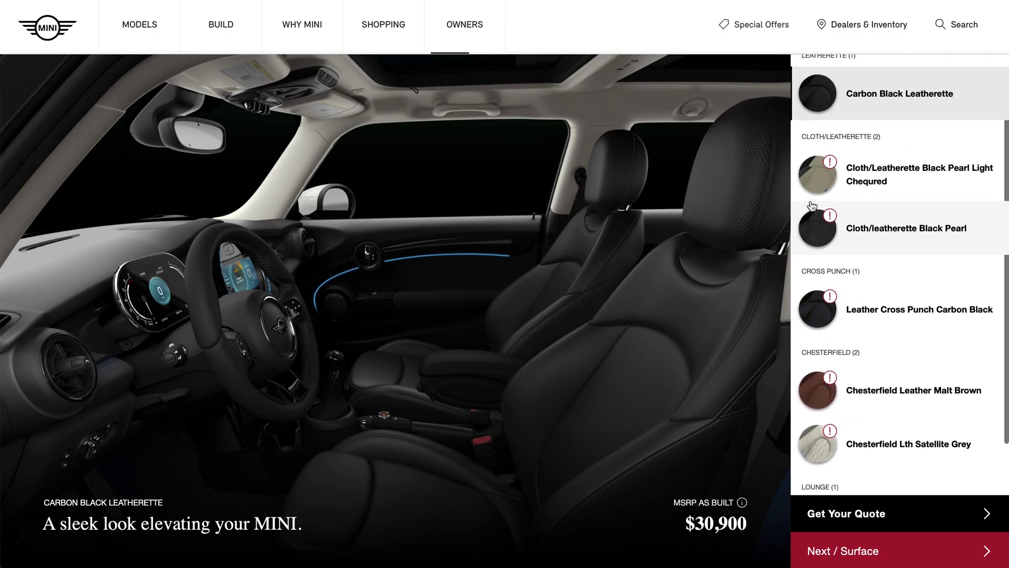
{"action": "left_click", "coordinate": [814, 198]}
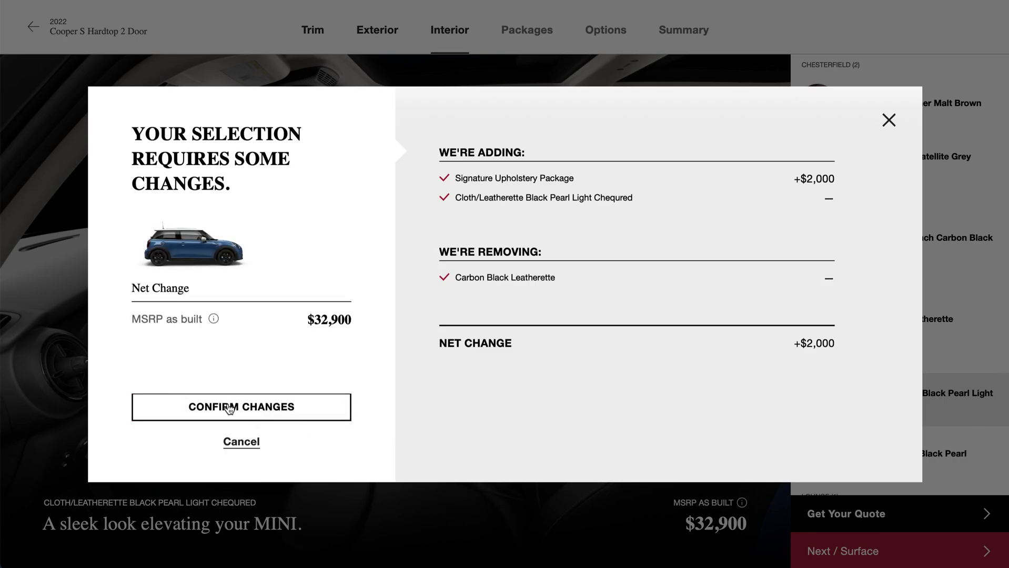
{"action": "left_click", "coordinate": [230, 408]}
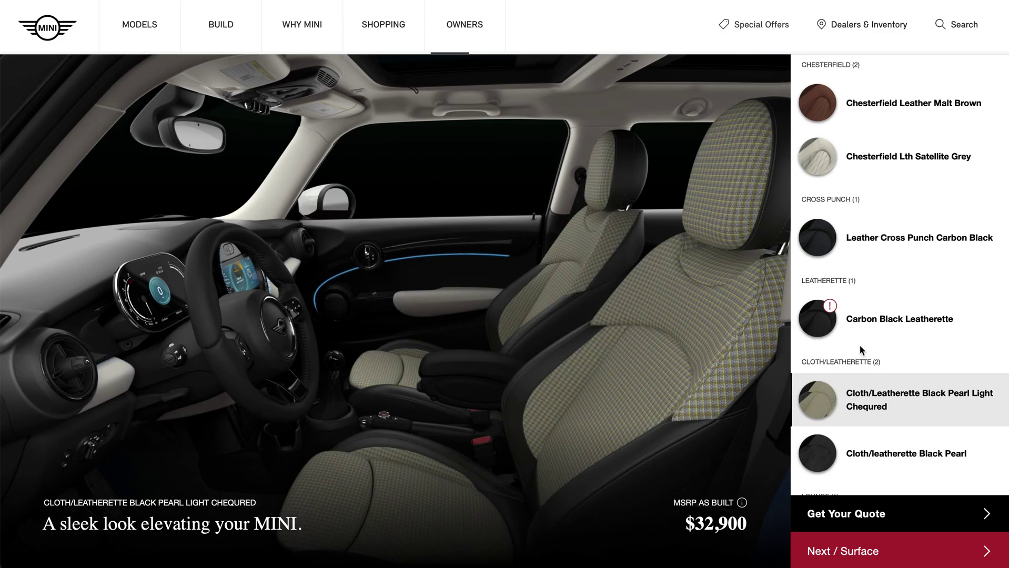
Switch the upholstery to Leather Cross Punch Carbon Black and review the other upholstery choices.
{"action": "scroll", "coordinate": [890, 287], "scroll_direction": "up", "scroll_amount": 1}
{"action": "scroll", "coordinate": [890, 293], "scroll_direction": "up", "scroll_amount": 2}
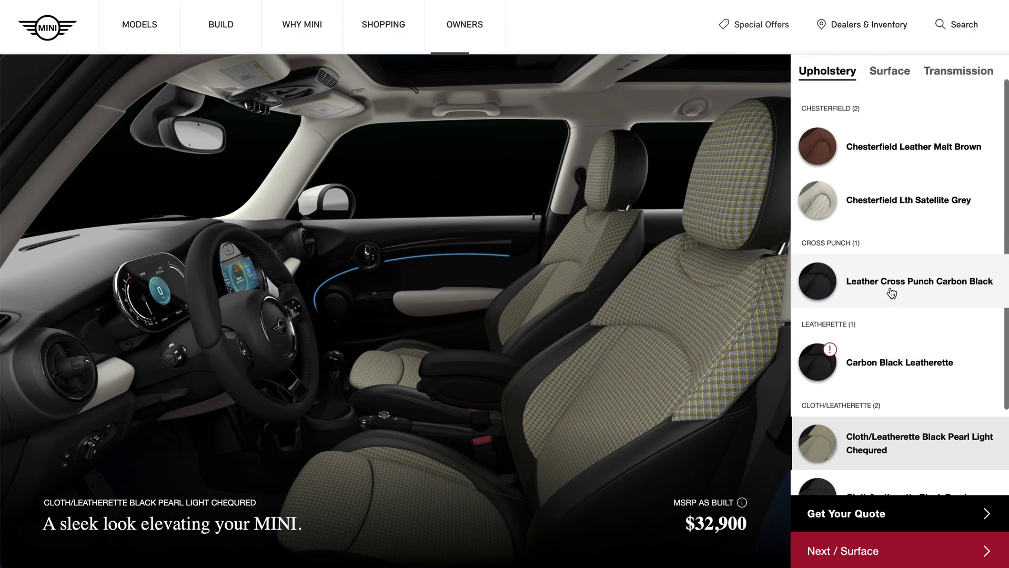
{"action": "scroll", "coordinate": [890, 292], "scroll_direction": "up", "scroll_amount": 1}
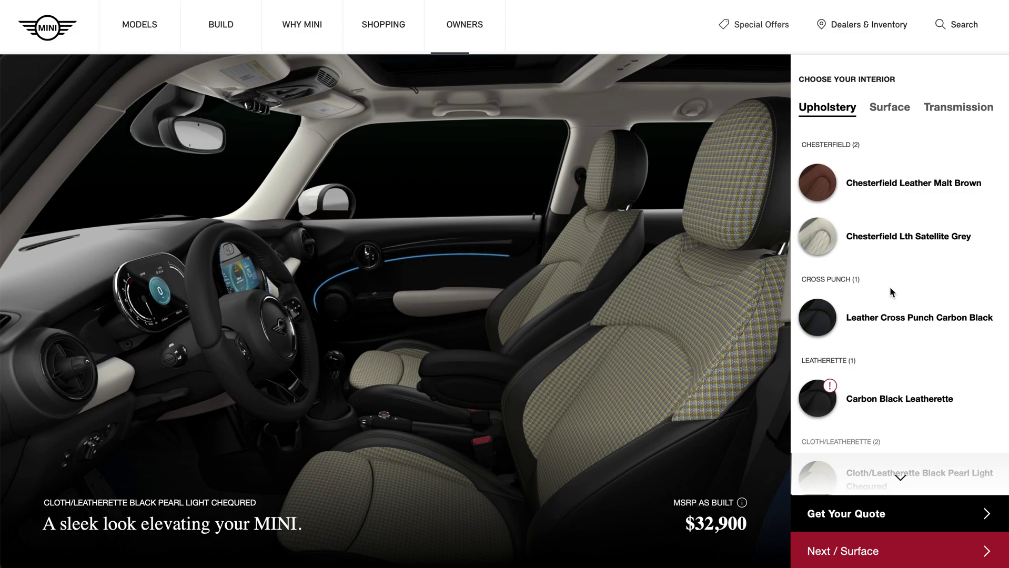
{"action": "left_click", "coordinate": [877, 322]}
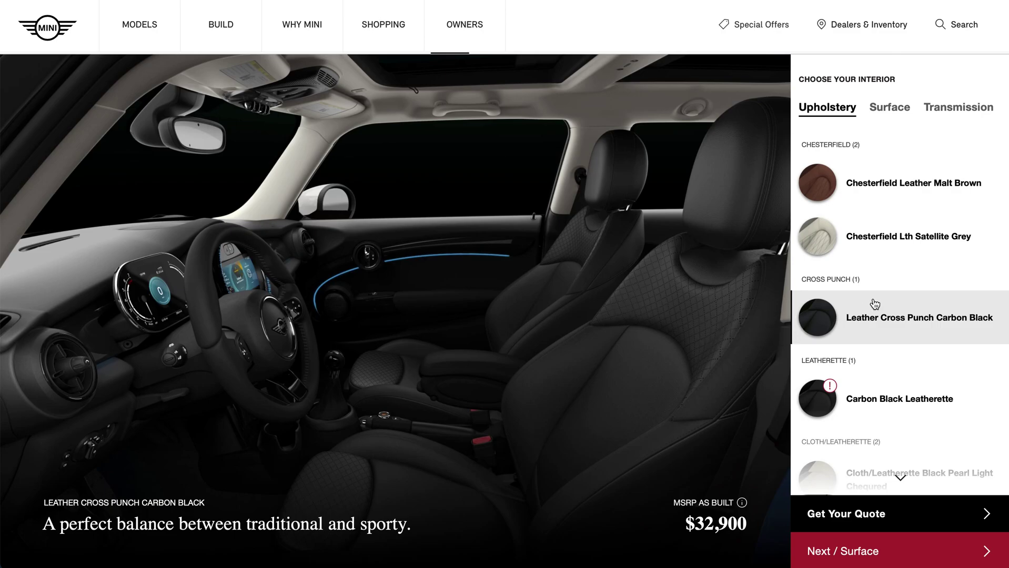
{"action": "scroll", "coordinate": [878, 304], "scroll_direction": "down", "scroll_amount": 1}
{"action": "scroll", "coordinate": [879, 304], "scroll_direction": "down", "scroll_amount": 5}
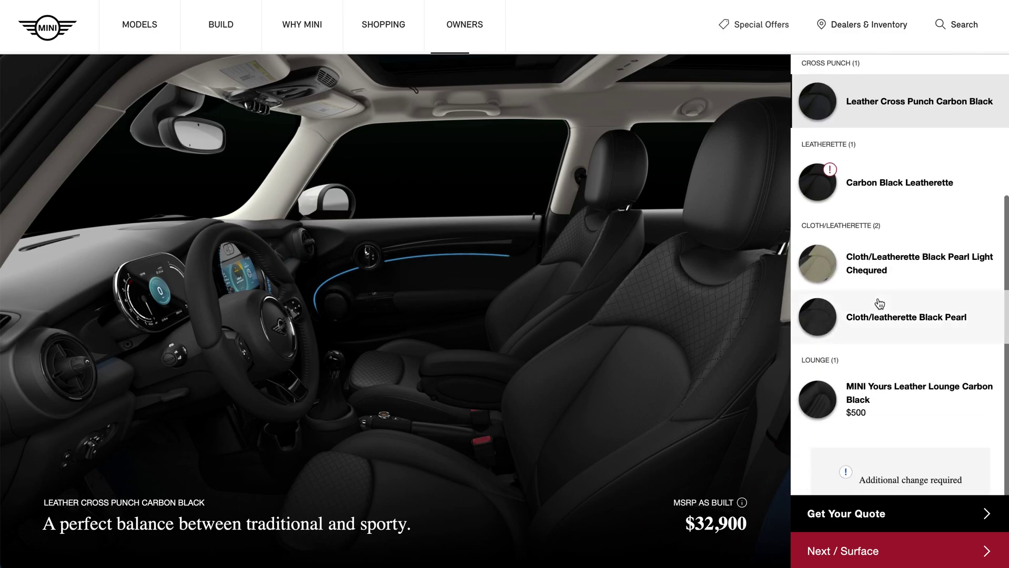
{"action": "scroll", "coordinate": [880, 304], "scroll_direction": "up", "scroll_amount": 6}
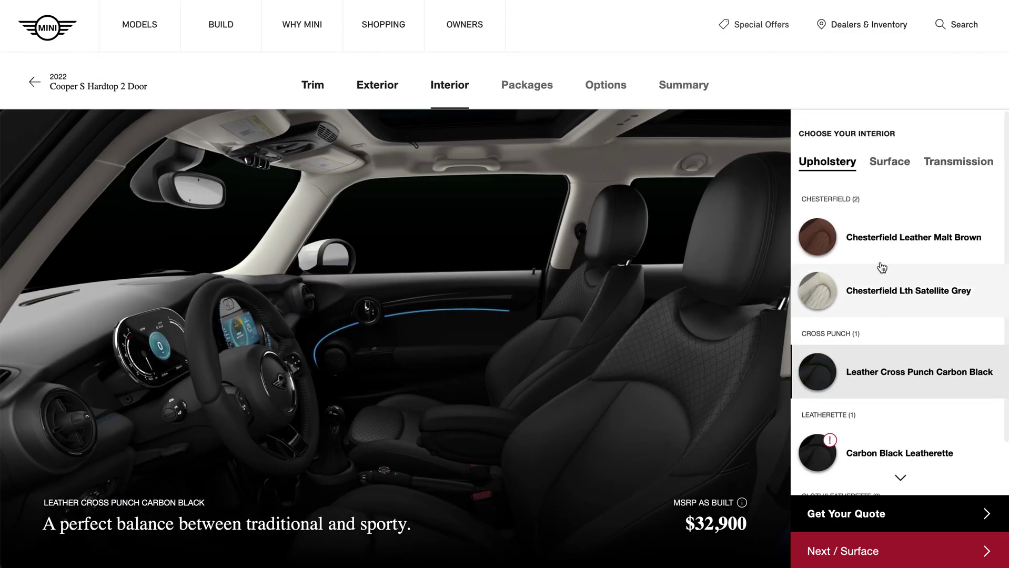
Remove the Signature Upholstery package from the build and accept the change back to Carbon Black Leatherette.
{"action": "left_click", "coordinate": [530, 89]}
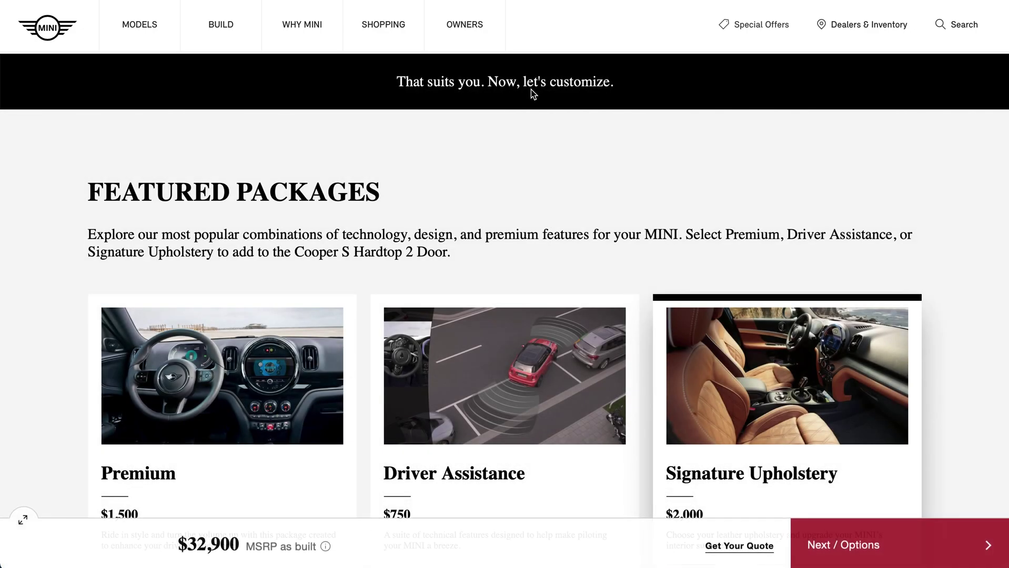
{"action": "scroll", "coordinate": [556, 221], "scroll_direction": "down", "scroll_amount": 2}
{"action": "scroll", "coordinate": [556, 221], "scroll_direction": "down", "scroll_amount": 4}
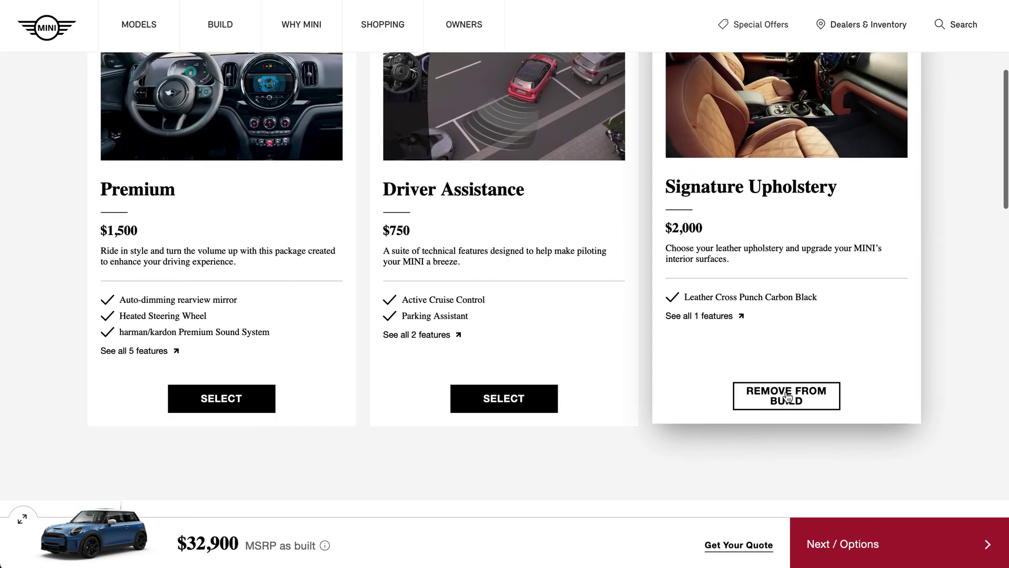
{"action": "left_click", "coordinate": [788, 396]}
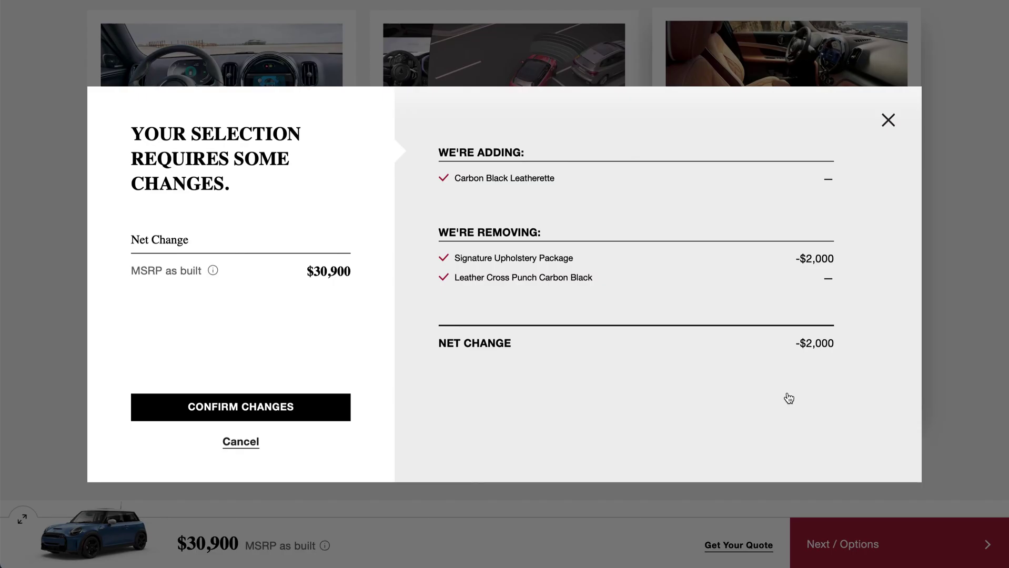
{"action": "left_click", "coordinate": [219, 407]}
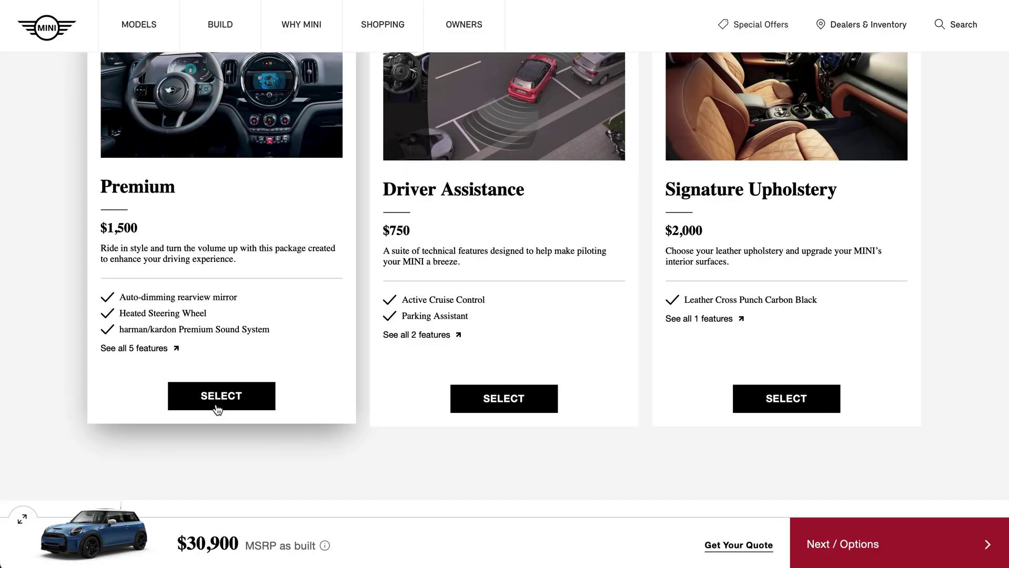
Return to the interior selection and review the upholstery choices and which ones require additional changes.
{"action": "scroll", "coordinate": [392, 332], "scroll_direction": "up", "scroll_amount": 5}
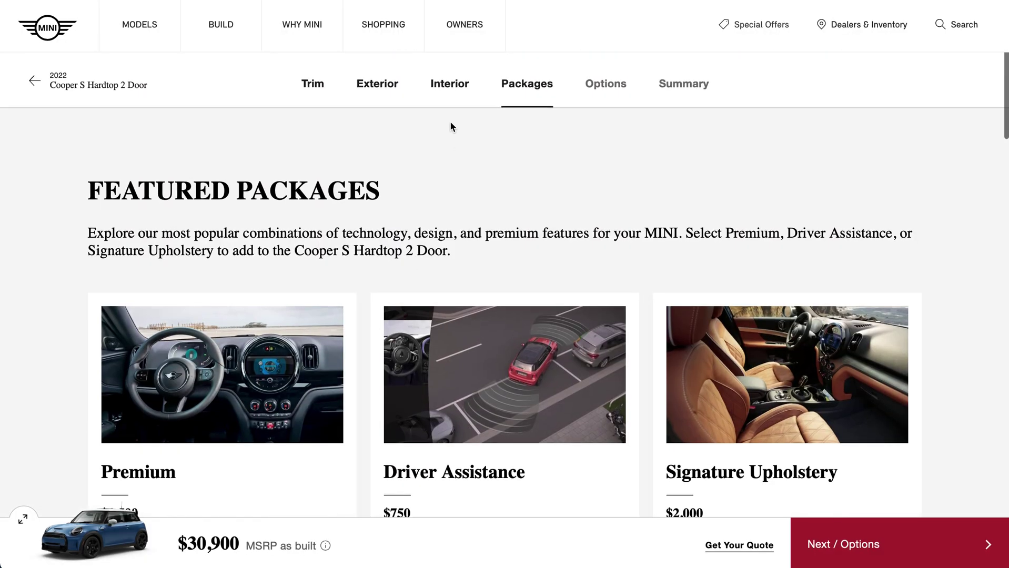
{"action": "left_click", "coordinate": [452, 95]}
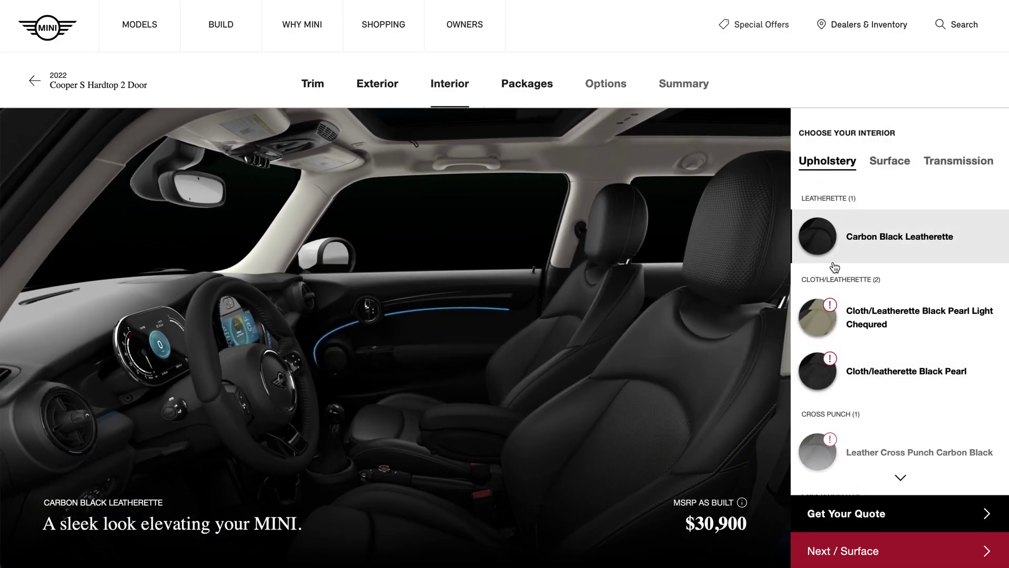
{"action": "scroll", "coordinate": [875, 258], "scroll_direction": "down", "scroll_amount": 7}
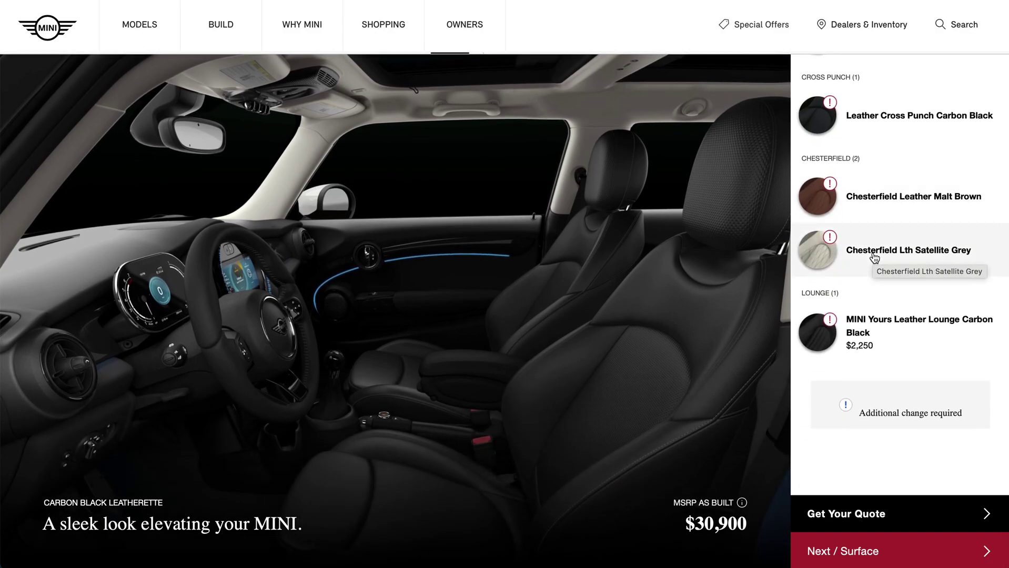
{"action": "scroll", "coordinate": [874, 258], "scroll_direction": "up", "scroll_amount": 5}
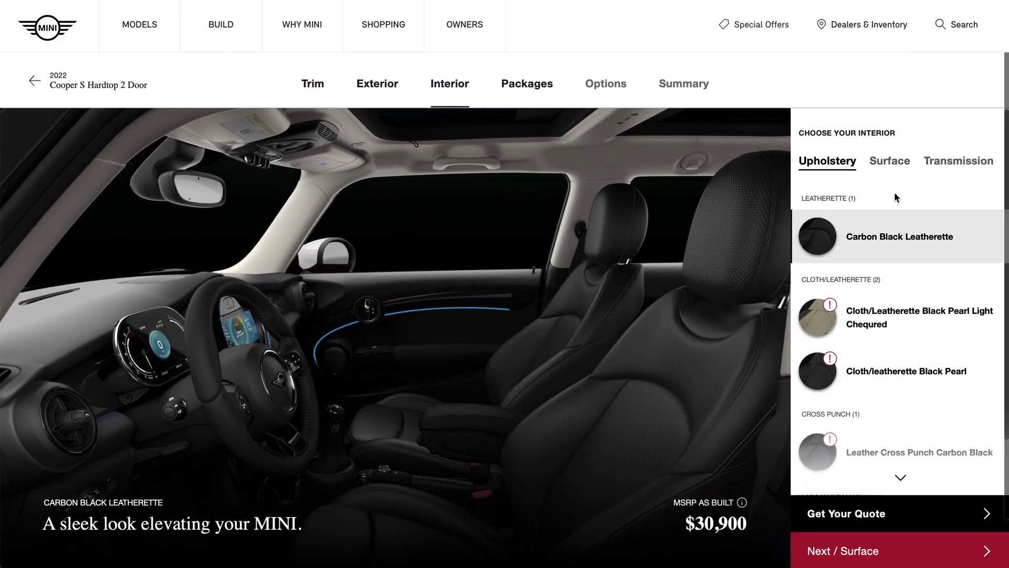
Set the interior surface to Aluminum, then check the changes Silver Chequered requires and decline them.
{"action": "left_click", "coordinate": [895, 164]}
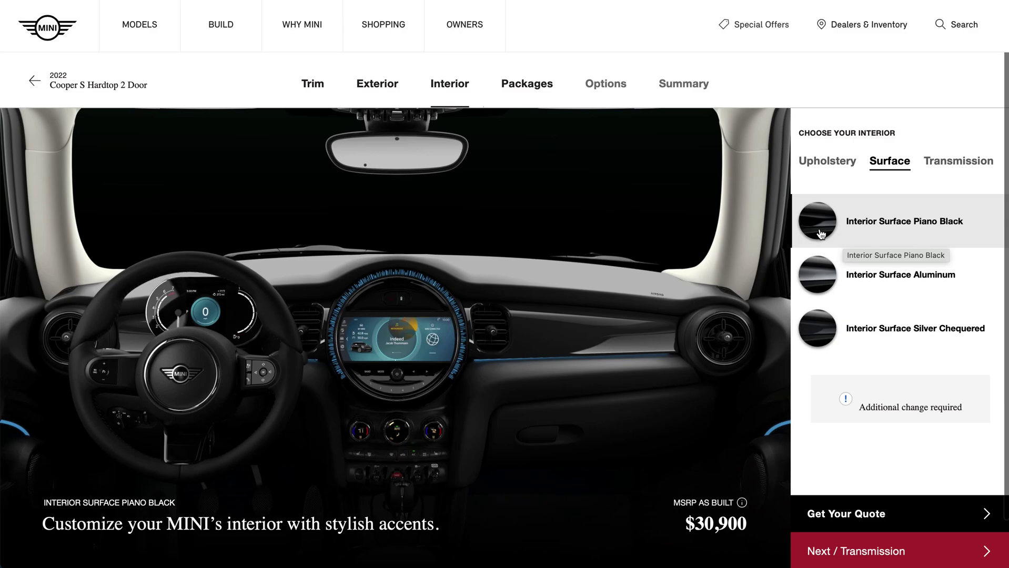
{"action": "left_click", "coordinate": [818, 279]}
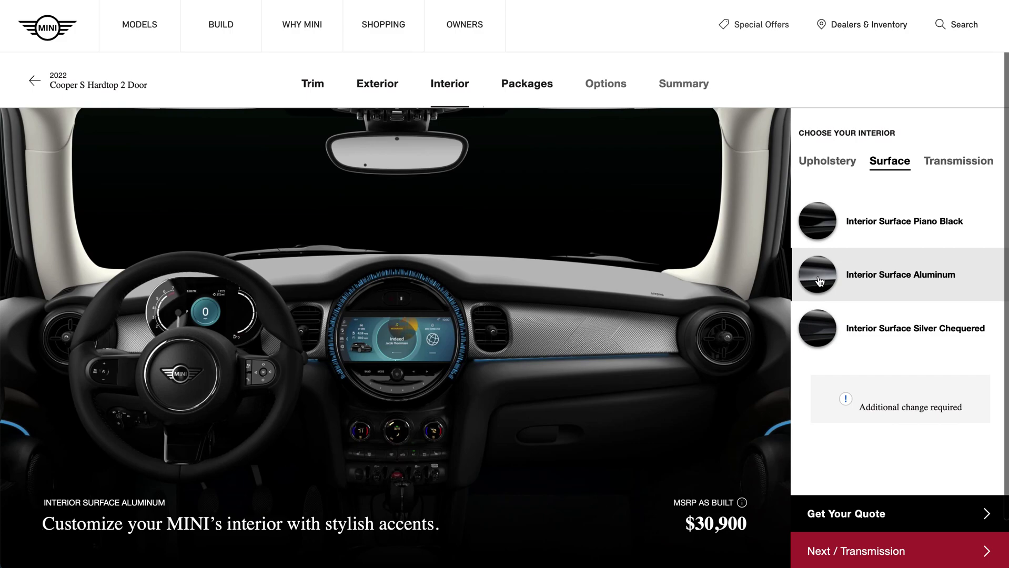
{"action": "left_click", "coordinate": [824, 333]}
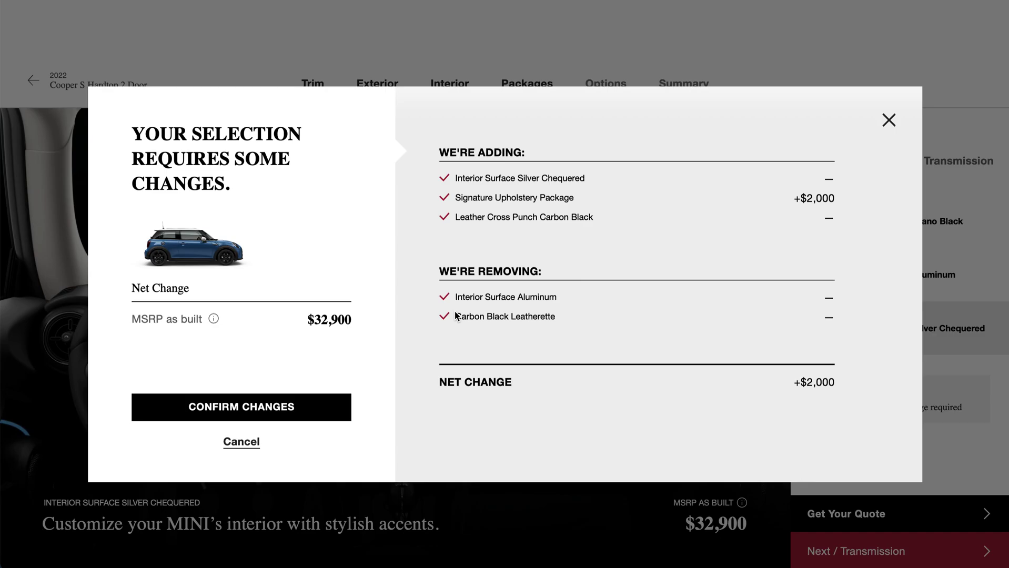
{"action": "left_click", "coordinate": [239, 445]}
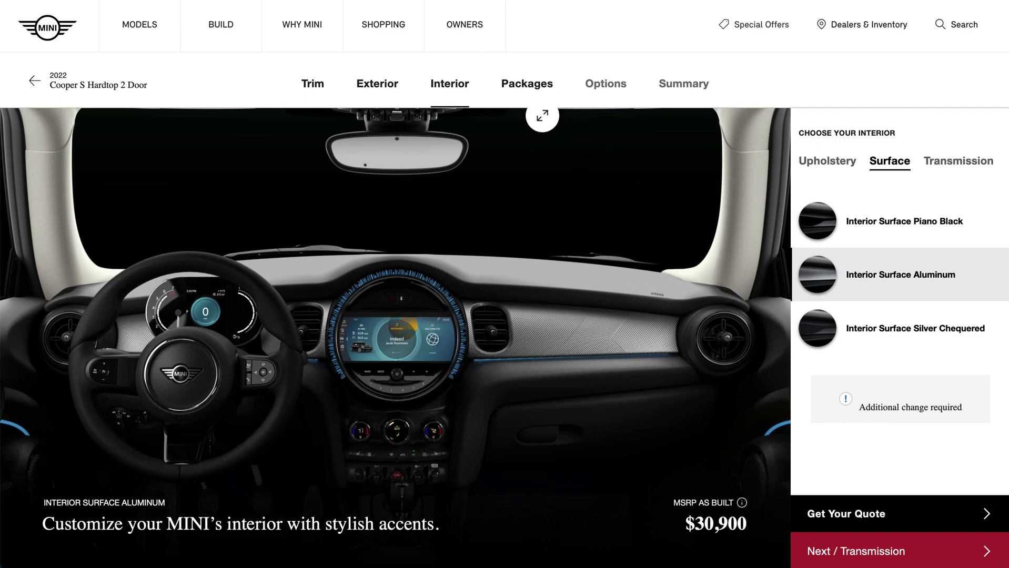
Review the transmission choices, keep Manual Transmission, and continue to the packages.
{"action": "left_click", "coordinate": [971, 162]}
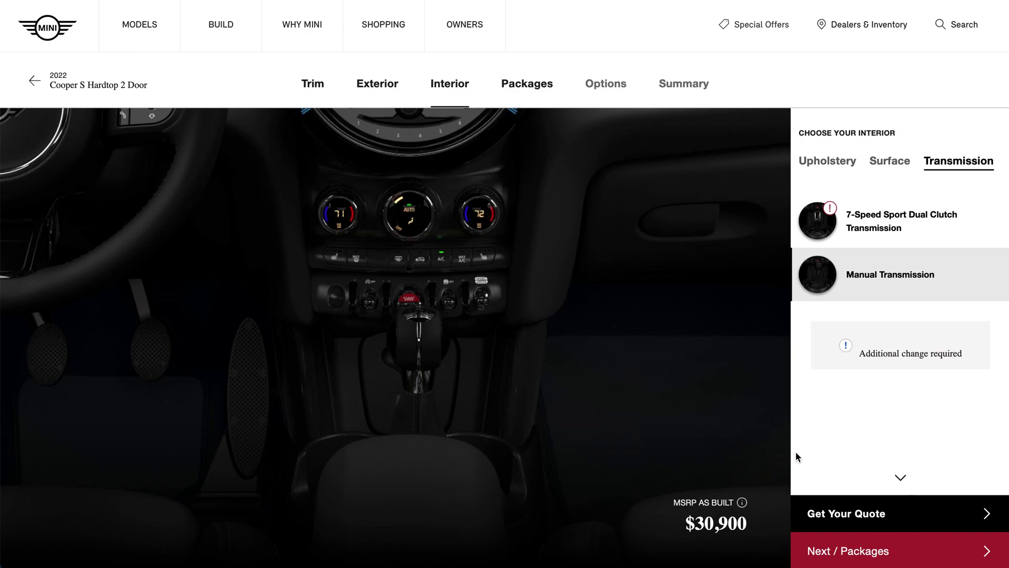
{"action": "left_click", "coordinate": [871, 551]}
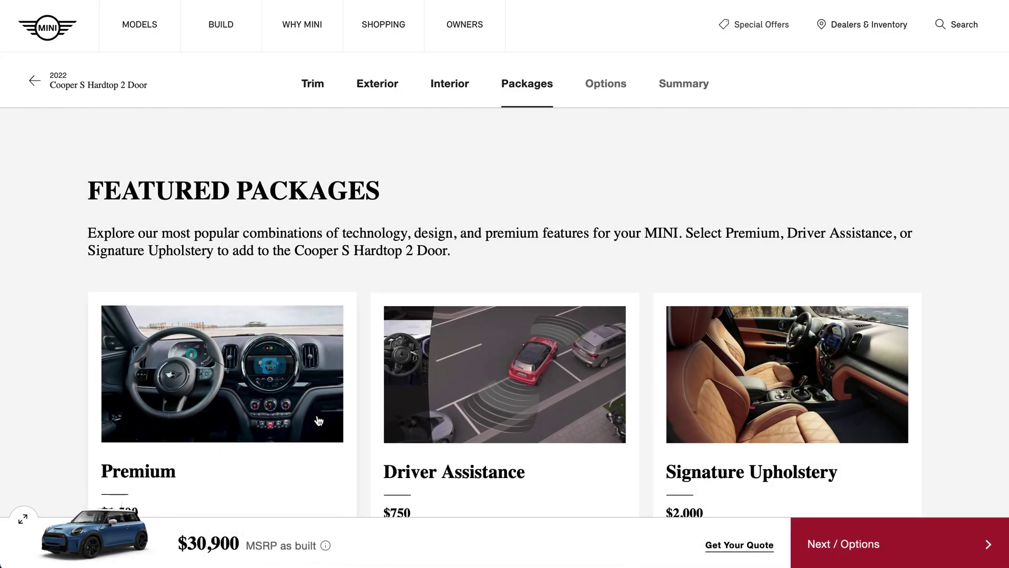
Open the Premium package's details and examine all of its included features.
{"action": "scroll", "coordinate": [309, 417], "scroll_direction": "down", "scroll_amount": 3}
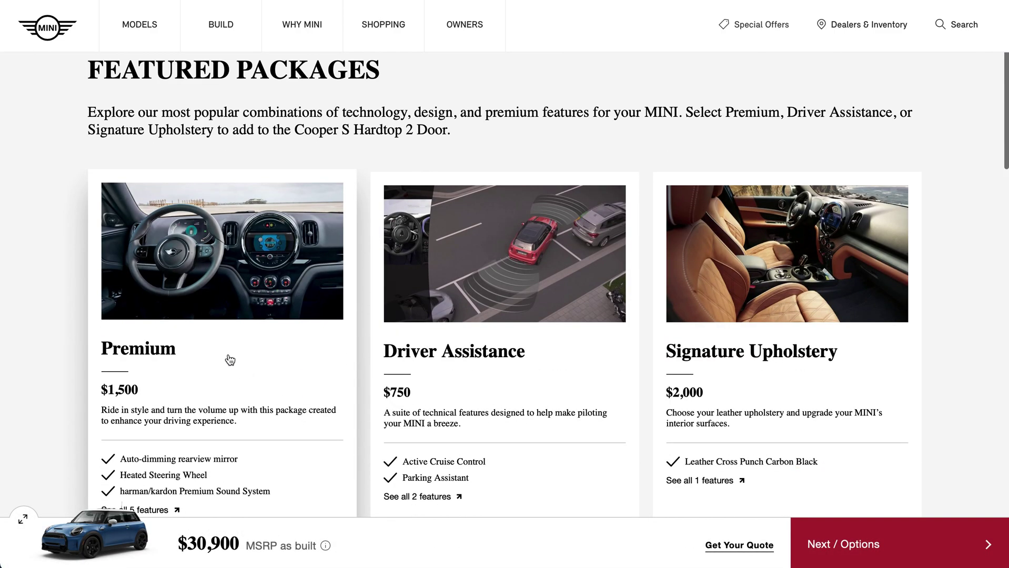
{"action": "scroll", "coordinate": [228, 356], "scroll_direction": "down", "scroll_amount": 2}
{"action": "left_click", "coordinate": [164, 399]}
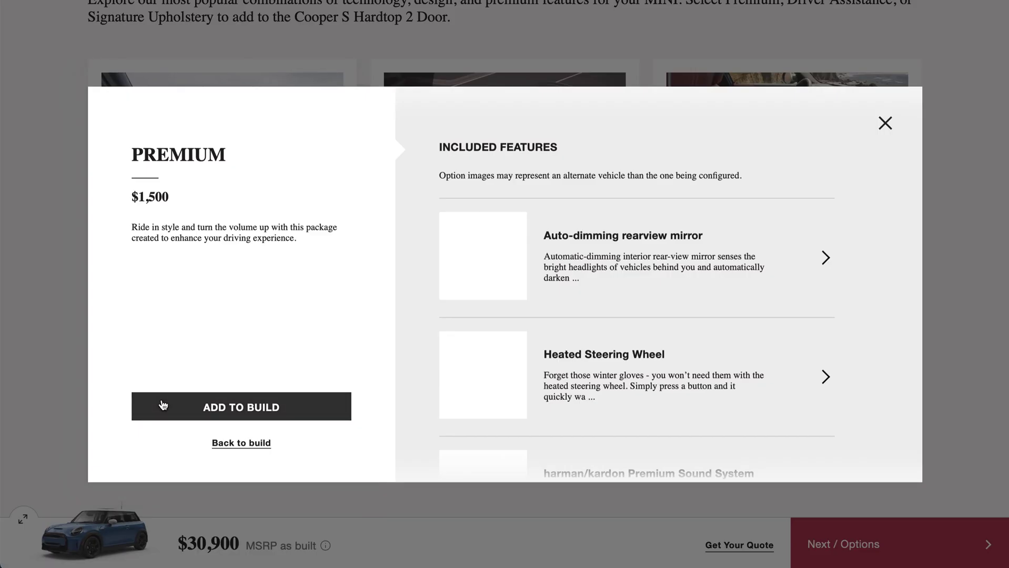
{"action": "scroll", "coordinate": [645, 315], "scroll_direction": "down", "scroll_amount": 3}
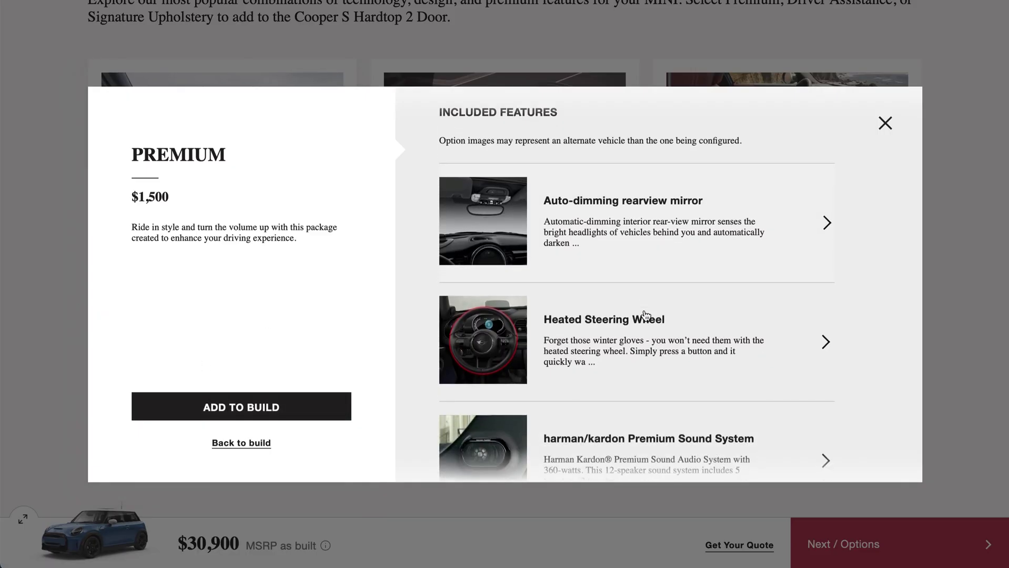
{"action": "scroll", "coordinate": [645, 316], "scroll_direction": "down", "scroll_amount": 2}
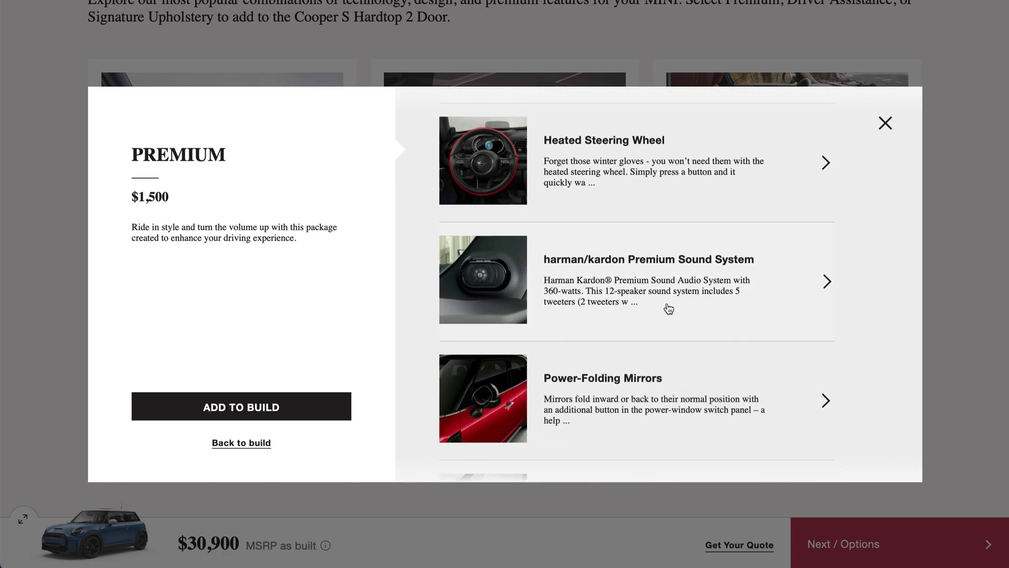
{"action": "scroll", "coordinate": [668, 309], "scroll_direction": "down", "scroll_amount": 3}
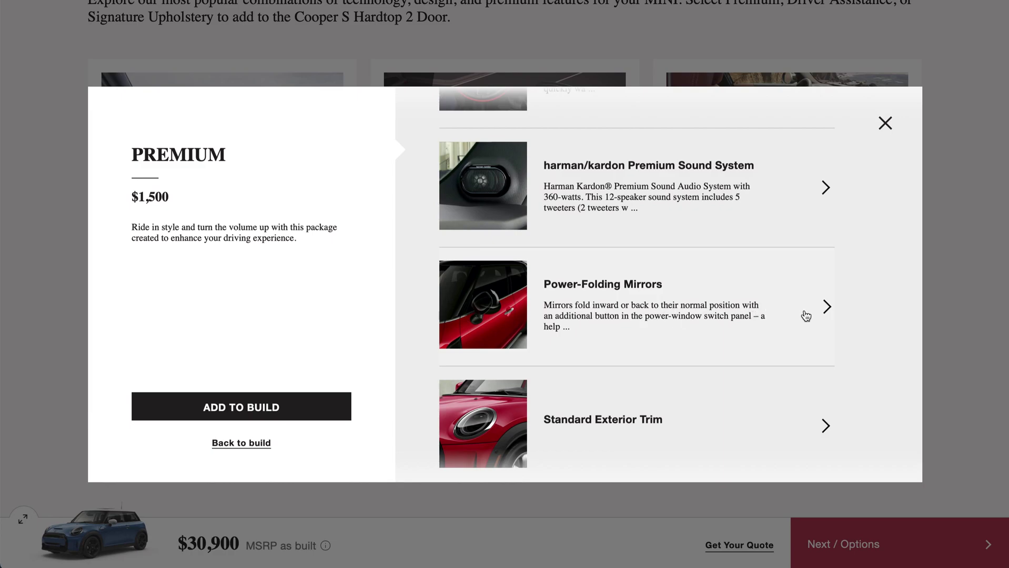
{"action": "scroll", "coordinate": [797, 311], "scroll_direction": "down", "scroll_amount": 1}
{"action": "scroll", "coordinate": [798, 311], "scroll_direction": "up", "scroll_amount": 2}
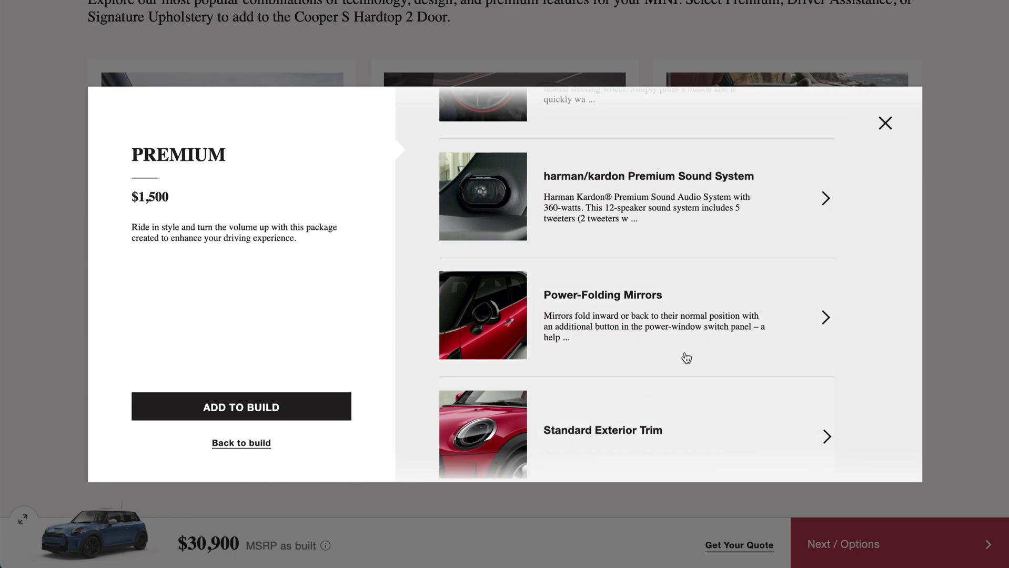
{"action": "scroll", "coordinate": [687, 357], "scroll_direction": "up", "scroll_amount": 6}
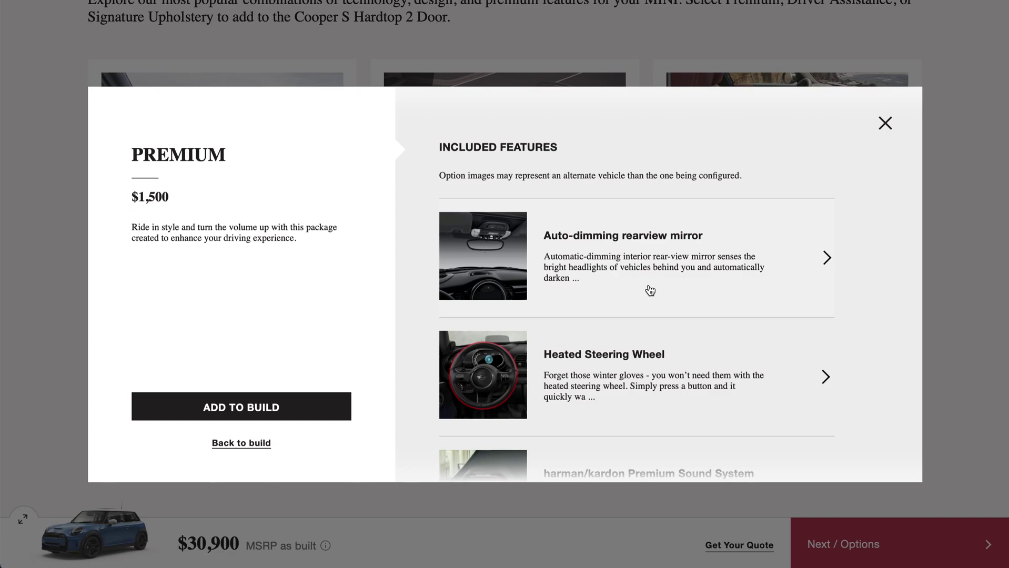
{"action": "scroll", "coordinate": [650, 291], "scroll_direction": "down", "scroll_amount": 3}
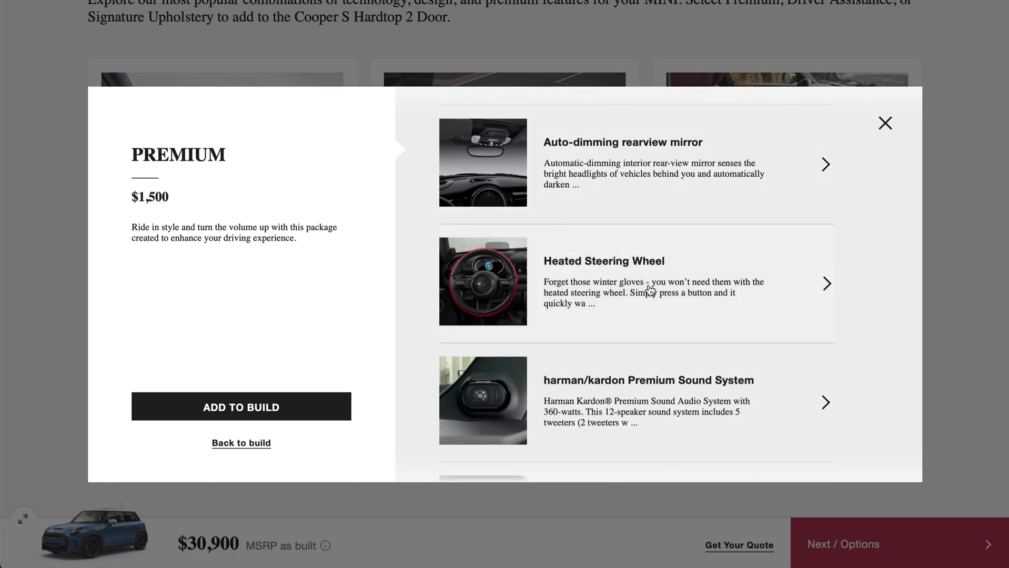
{"action": "scroll", "coordinate": [650, 290], "scroll_direction": "down", "scroll_amount": 5}
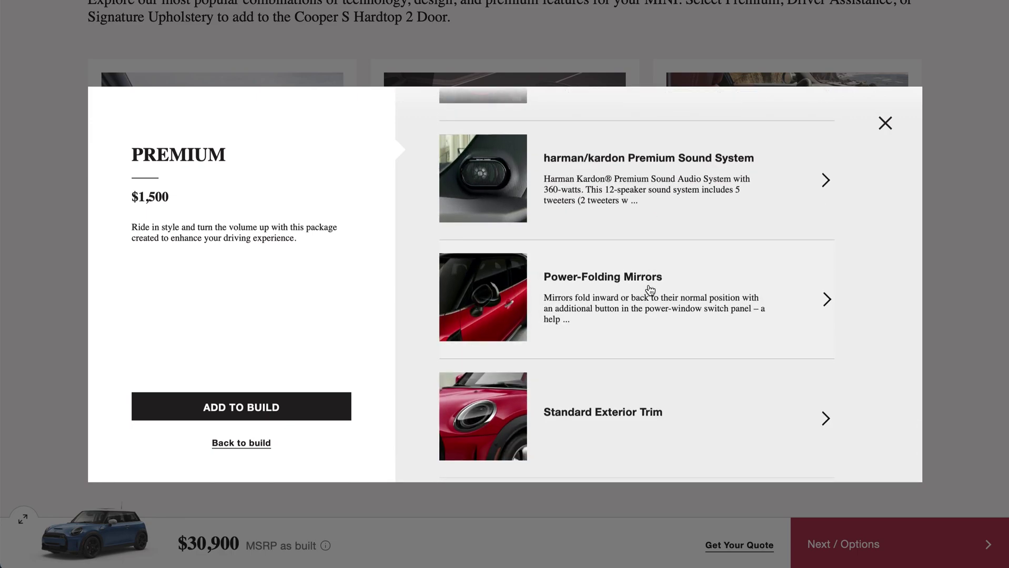
View the Standard Exterior Trim feature's details, and return to the featured packages without adding Premium.
{"action": "left_click", "coordinate": [737, 436]}
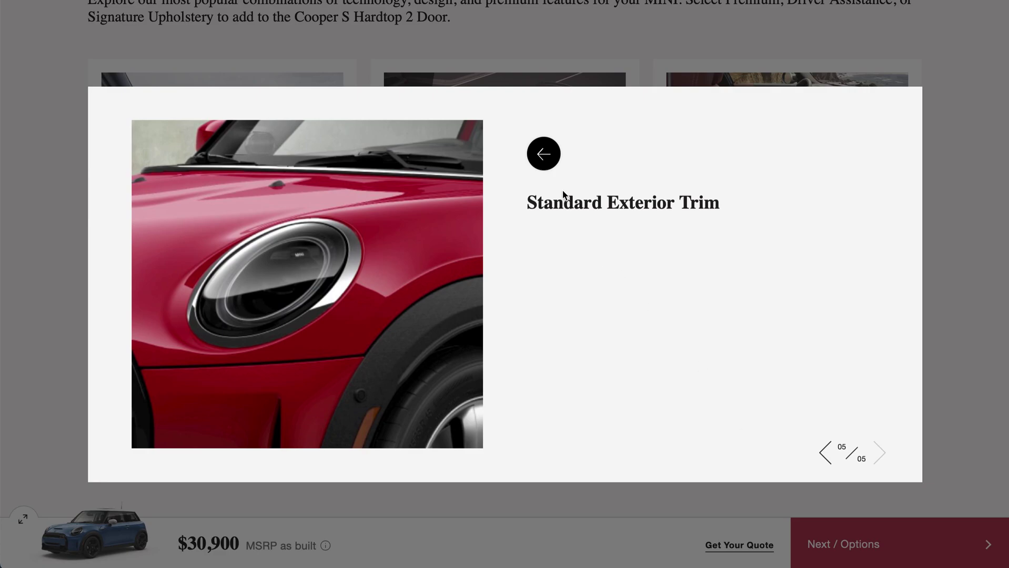
{"action": "left_click", "coordinate": [552, 167]}
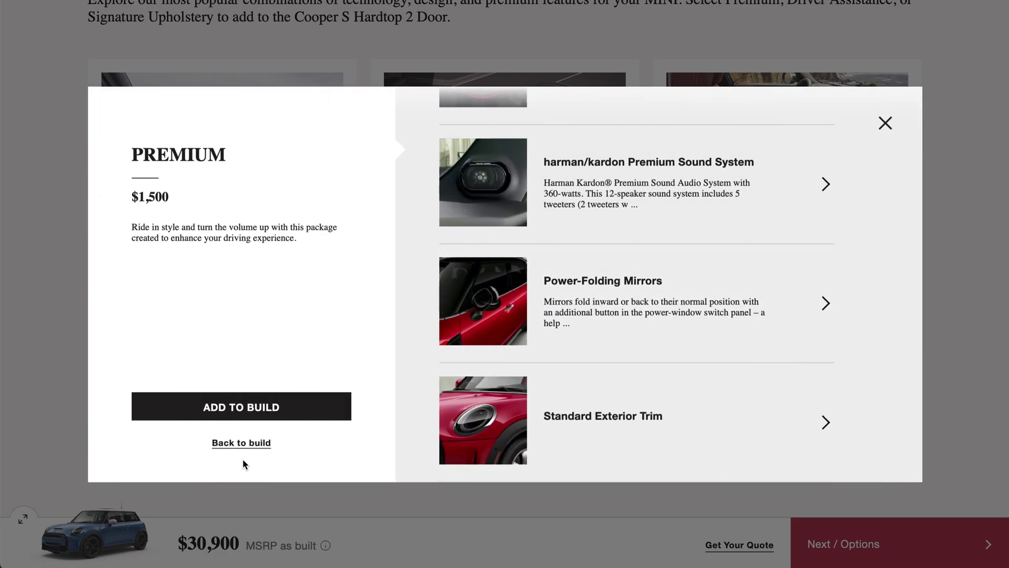
{"action": "left_click", "coordinate": [241, 443]}
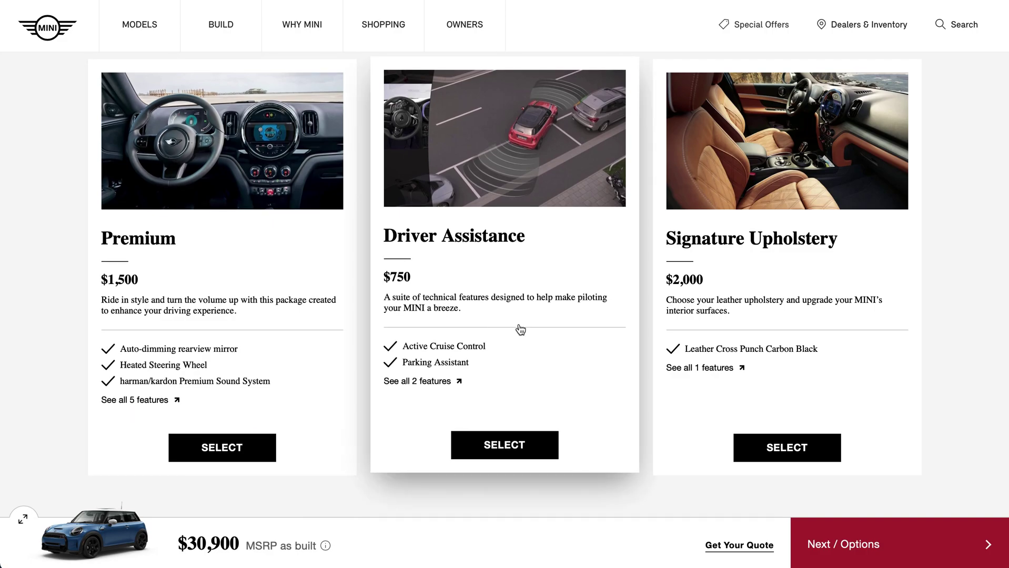
Try selecting the Driver Assistance package, check the changes it requires, and decline them.
{"action": "left_click", "coordinate": [505, 445]}
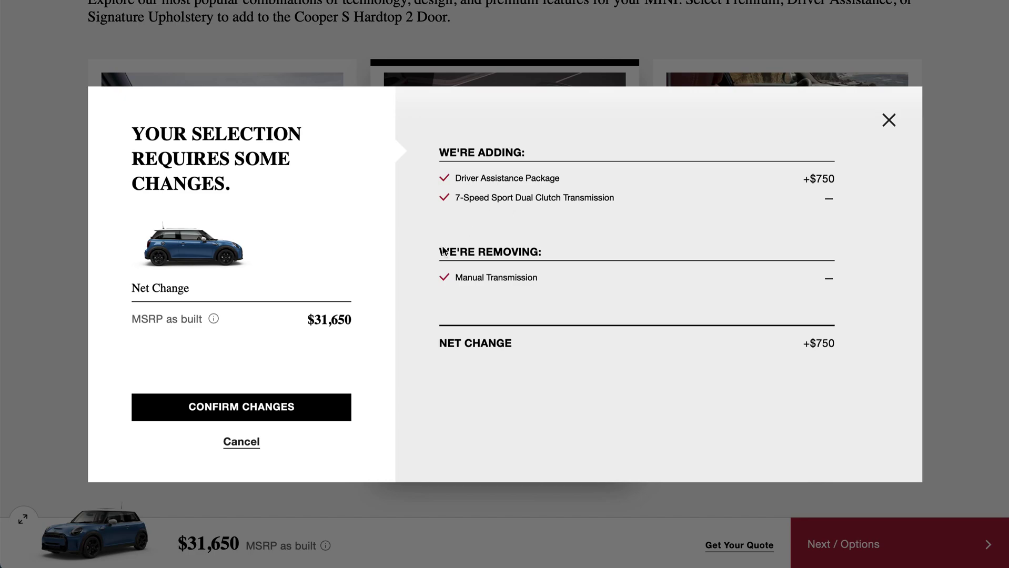
{"action": "left_click", "coordinate": [238, 444]}
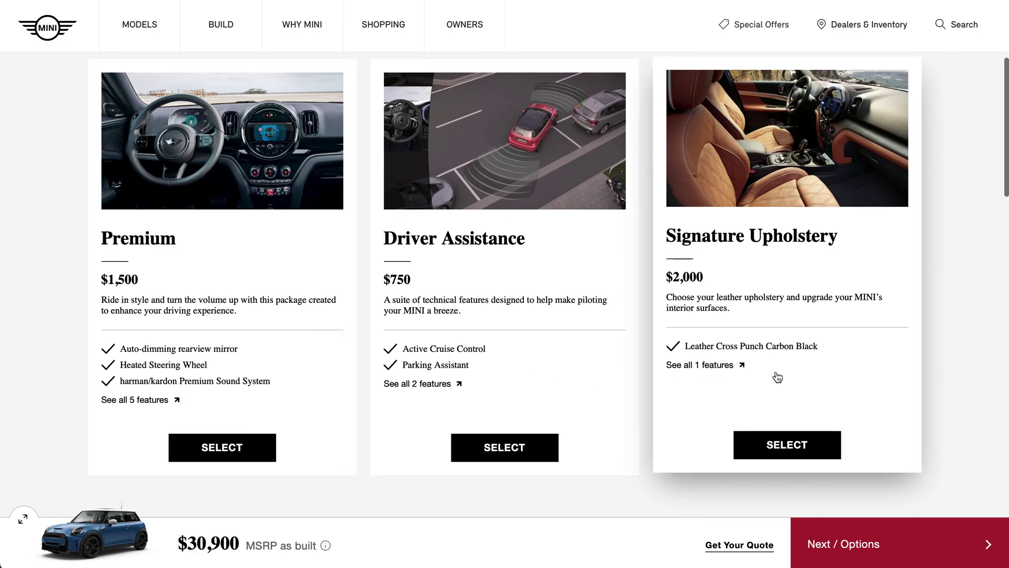
Review the additional packages, comparing the bonnet stripes, touchscreen options and exterior trim with their prices.
{"action": "scroll", "coordinate": [747, 376], "scroll_direction": "down", "scroll_amount": 8}
{"action": "scroll", "coordinate": [776, 375], "scroll_direction": "down", "scroll_amount": 3}
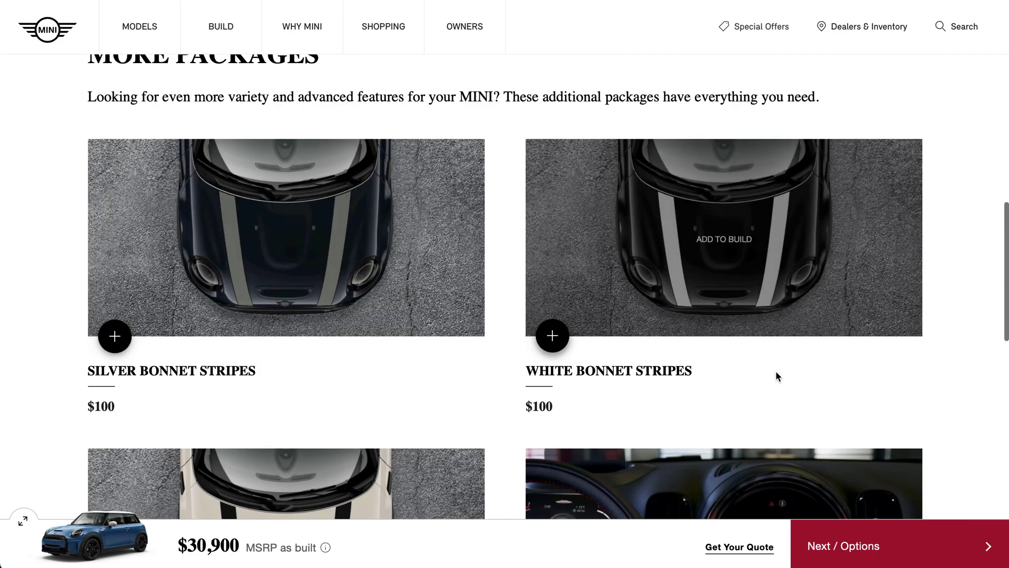
{"action": "scroll", "coordinate": [872, 389], "scroll_direction": "down", "scroll_amount": 7}
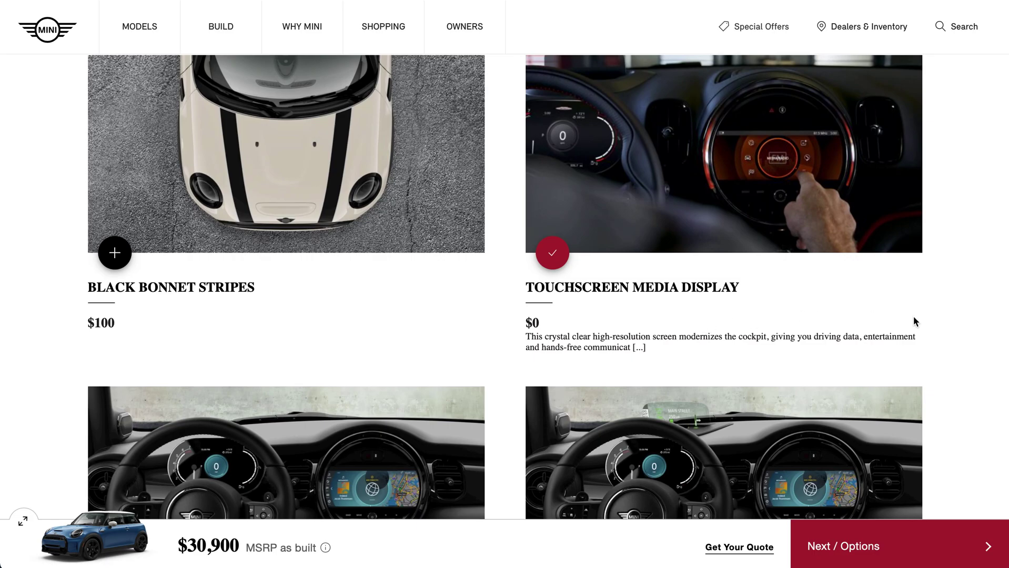
{"action": "scroll", "coordinate": [962, 339], "scroll_direction": "down", "scroll_amount": 3}
{"action": "scroll", "coordinate": [964, 340], "scroll_direction": "down", "scroll_amount": 2}
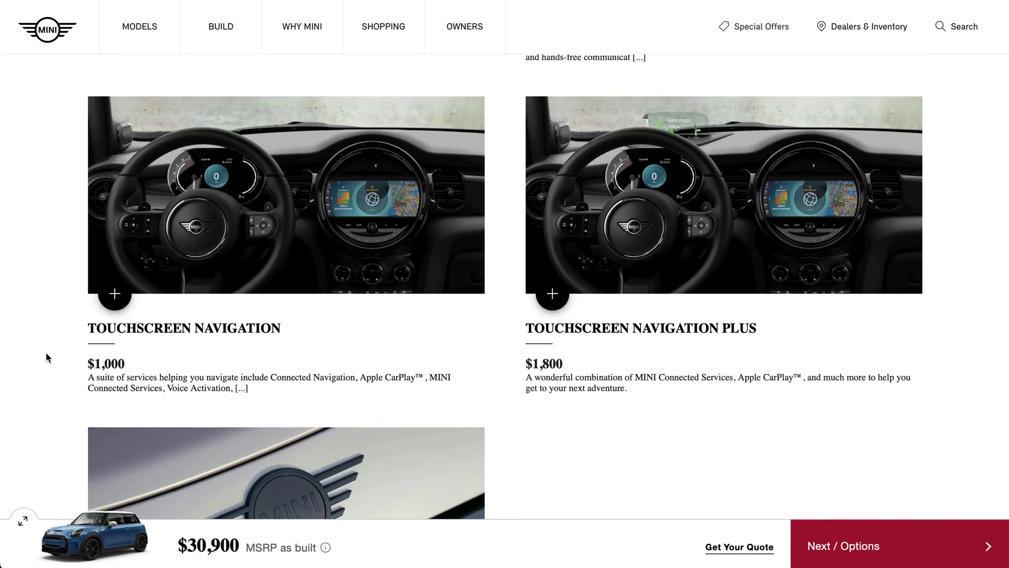
{"action": "scroll", "coordinate": [45, 358], "scroll_direction": "up", "scroll_amount": 2}
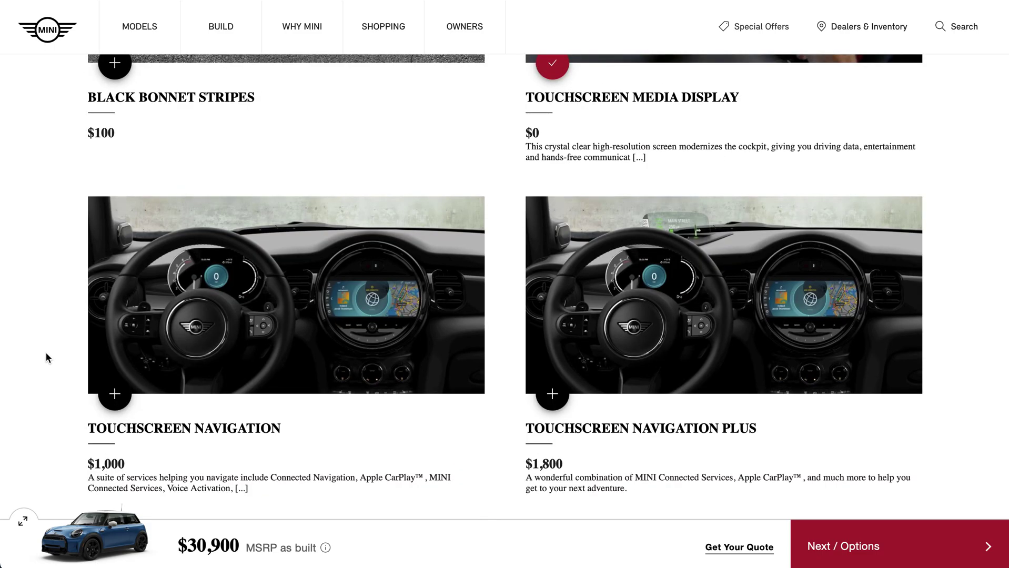
{"action": "scroll", "coordinate": [47, 358], "scroll_direction": "down", "scroll_amount": 3}
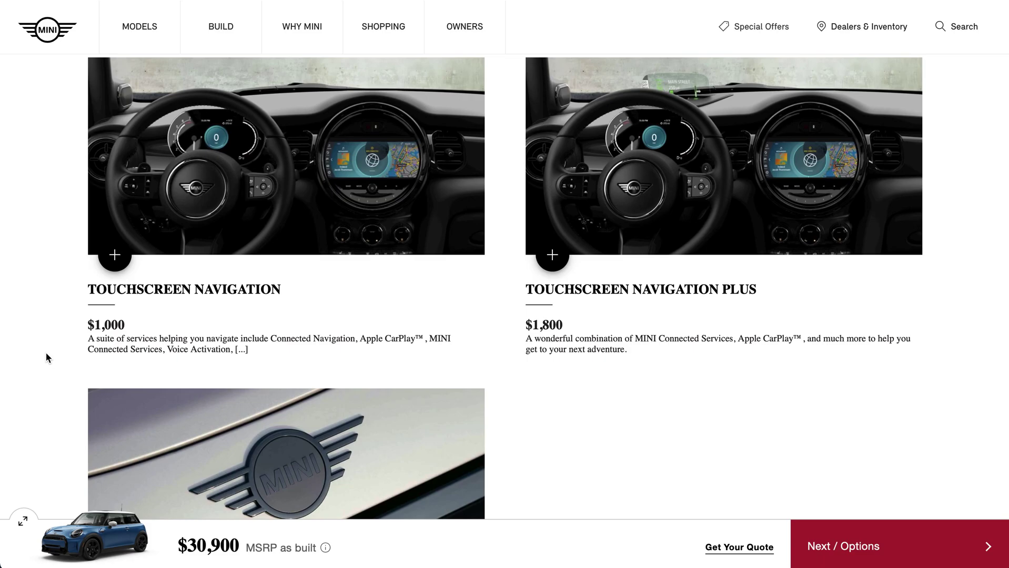
{"action": "scroll", "coordinate": [46, 358], "scroll_direction": "up", "scroll_amount": 1}
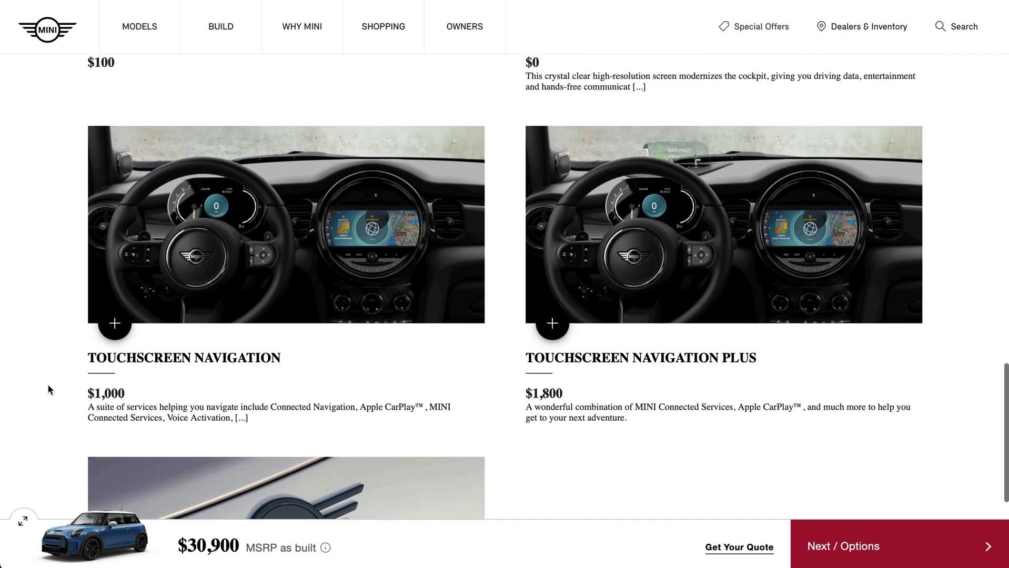
{"action": "scroll", "coordinate": [47, 389], "scroll_direction": "down", "scroll_amount": 6}
{"action": "scroll", "coordinate": [48, 390], "scroll_direction": "up", "scroll_amount": 12}
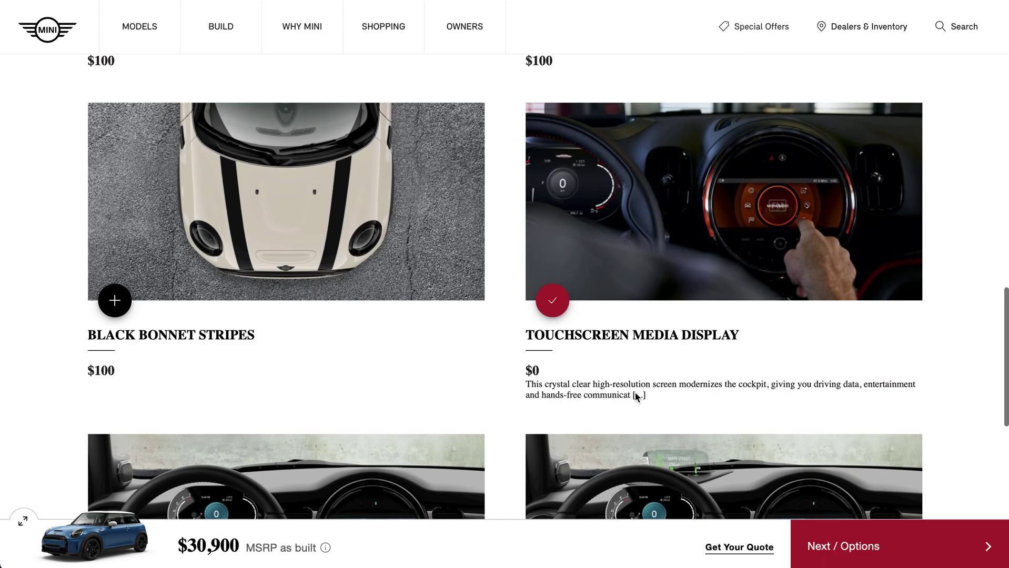
{"action": "scroll", "coordinate": [635, 398], "scroll_direction": "up", "scroll_amount": 2}
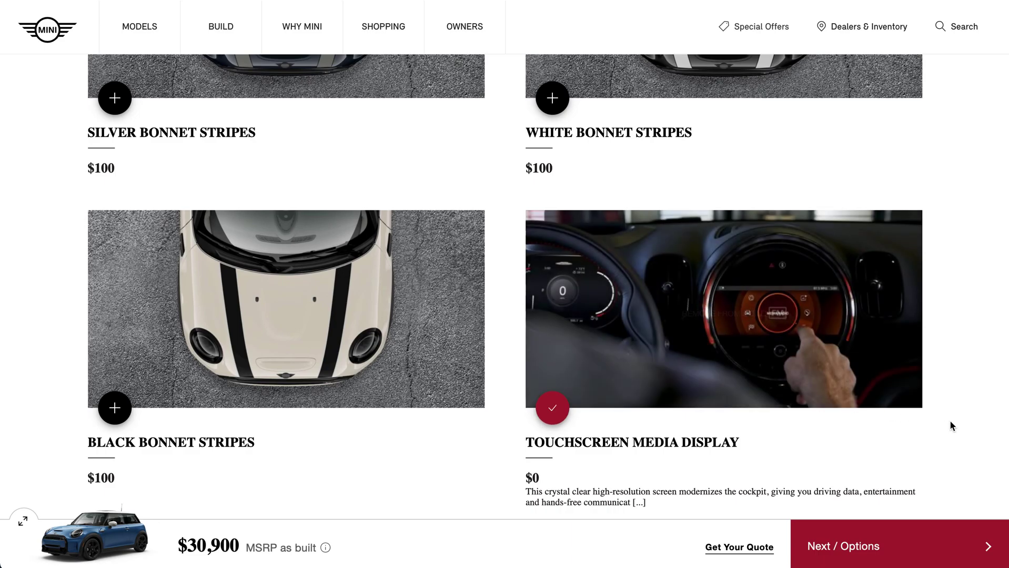
Add the $1,000 Touchscreen Navigation package to the build and accept replacing Touchscreen Media Display.
{"action": "scroll", "coordinate": [952, 426], "scroll_direction": "down", "scroll_amount": 2}
{"action": "scroll", "coordinate": [951, 421], "scroll_direction": "down", "scroll_amount": 1}
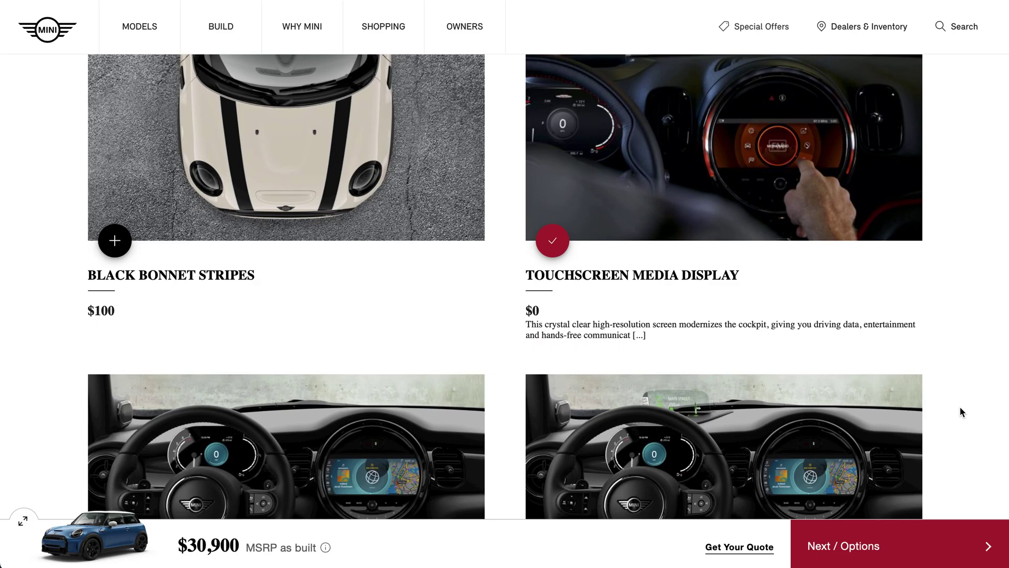
{"action": "scroll", "coordinate": [960, 409], "scroll_direction": "down", "scroll_amount": 5}
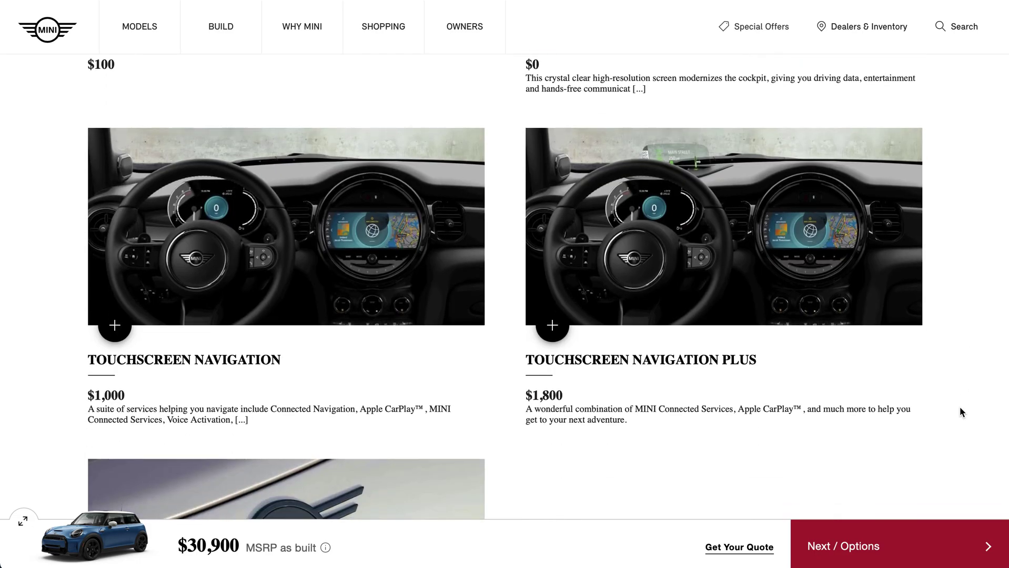
{"action": "scroll", "coordinate": [957, 410], "scroll_direction": "down", "scroll_amount": 2}
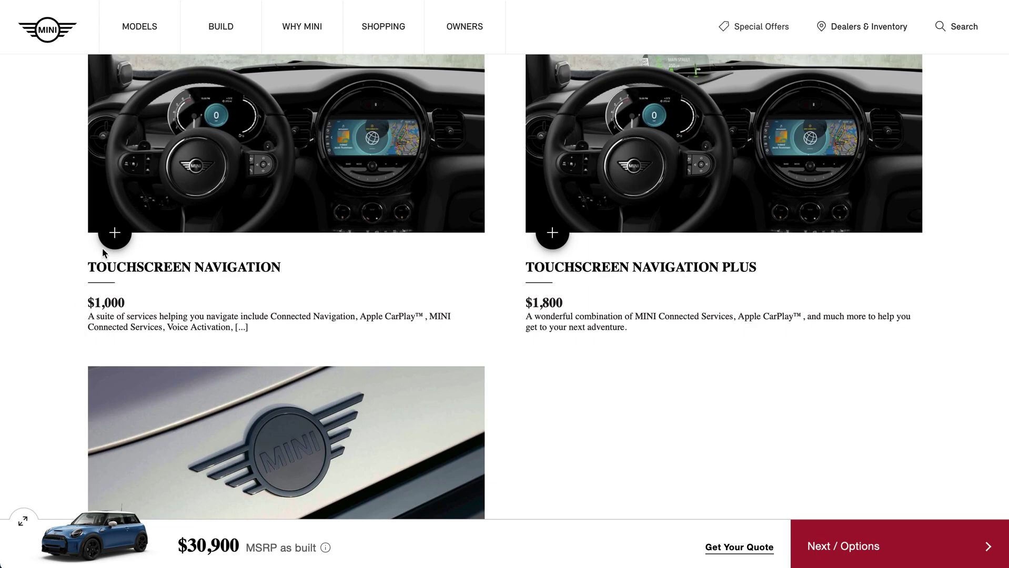
{"action": "left_click", "coordinate": [112, 239]}
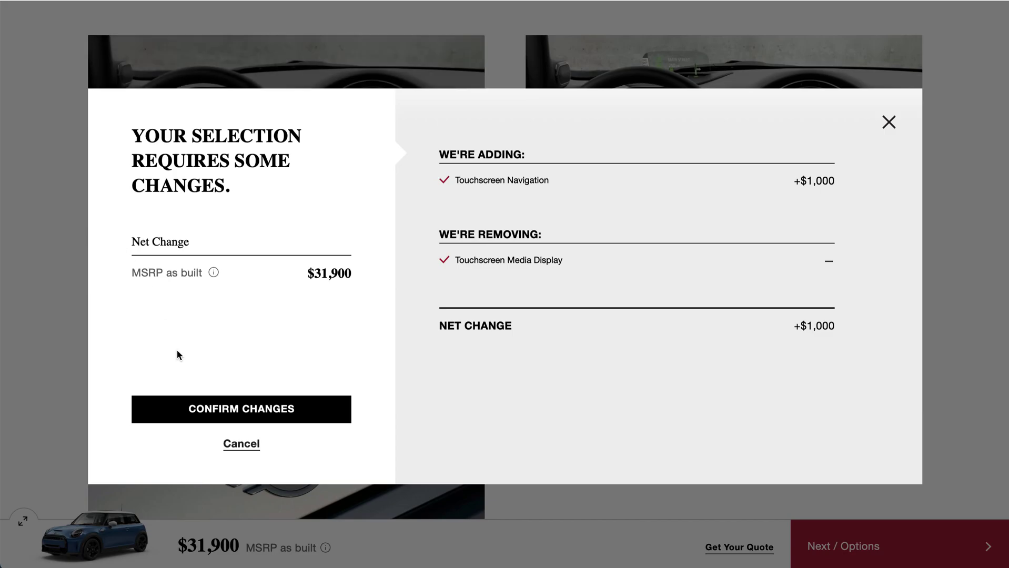
{"action": "left_click", "coordinate": [226, 418]}
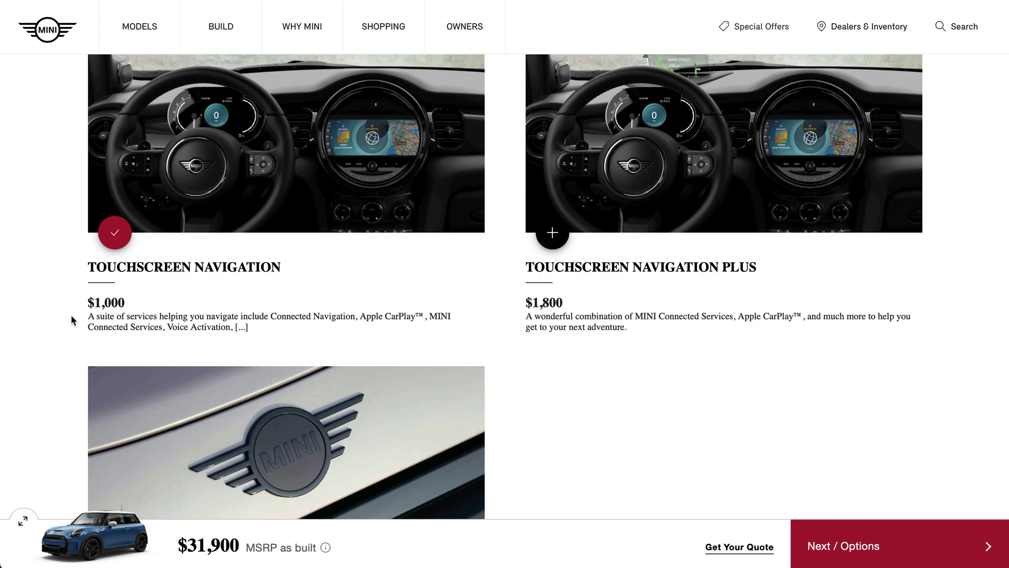
Add Piano Black Exterior Trim to the build and accept adding the $1,500 Premium Package and removing Standard Exterior Trim.
{"action": "scroll", "coordinate": [71, 317], "scroll_direction": "down", "scroll_amount": 4}
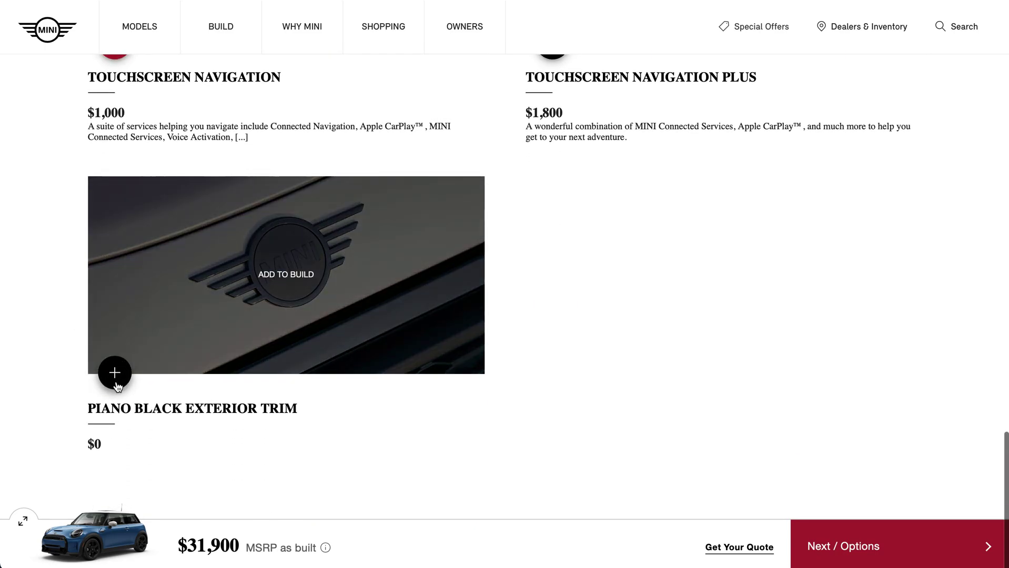
{"action": "left_click", "coordinate": [117, 386]}
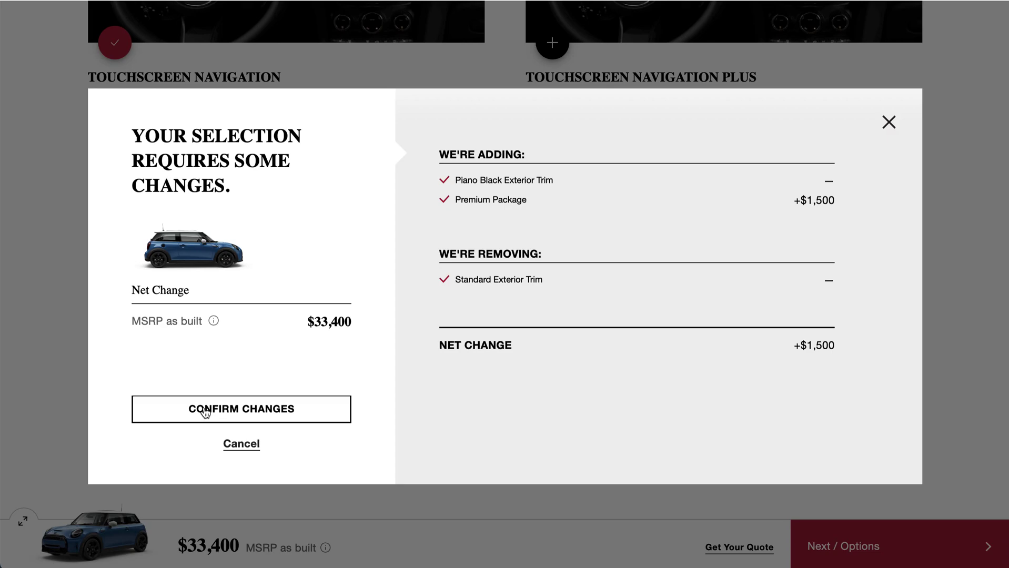
{"action": "left_click", "coordinate": [205, 411]}
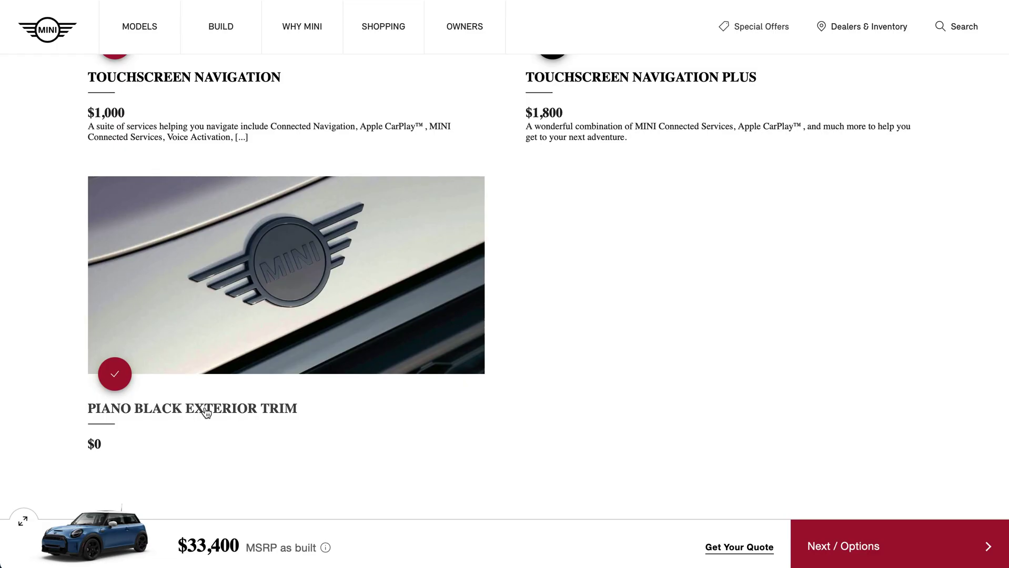
Move on to the build's options and add the $500 Dynamic Damper Control.
{"action": "scroll", "coordinate": [57, 335], "scroll_direction": "up", "scroll_amount": 4}
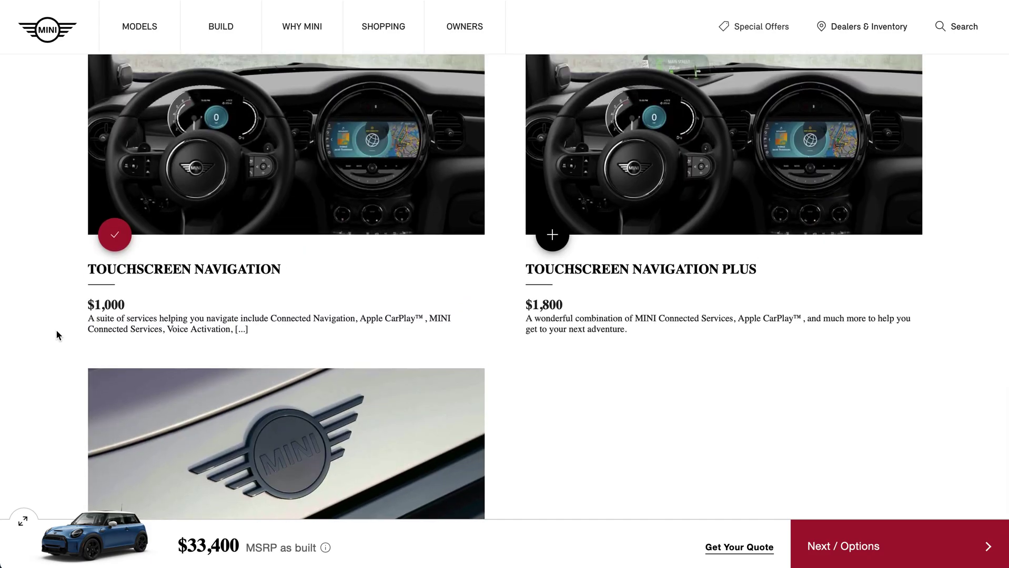
{"action": "scroll", "coordinate": [57, 331], "scroll_direction": "down", "scroll_amount": 3}
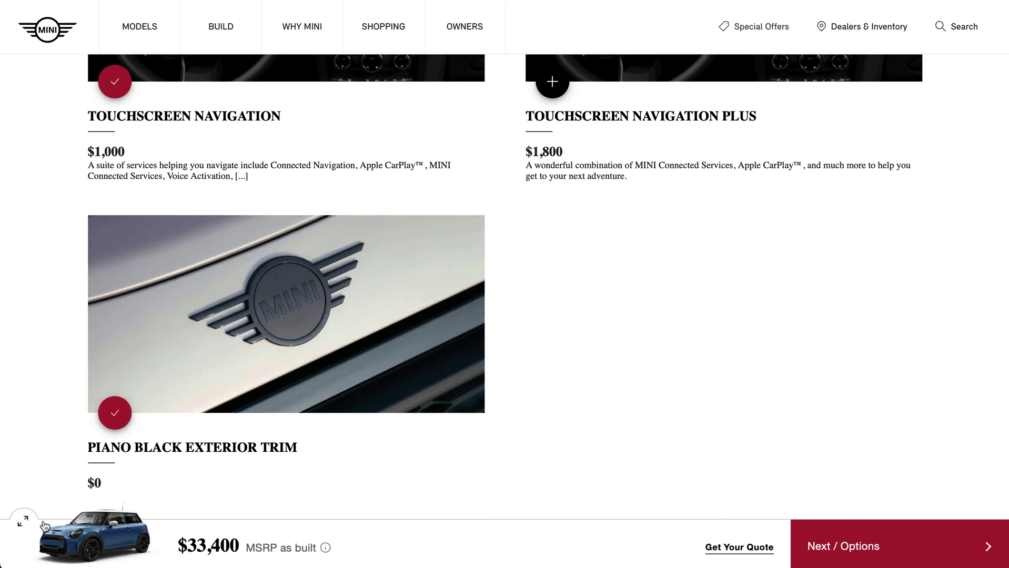
{"action": "scroll", "coordinate": [678, 359], "scroll_direction": "up", "scroll_amount": 15}
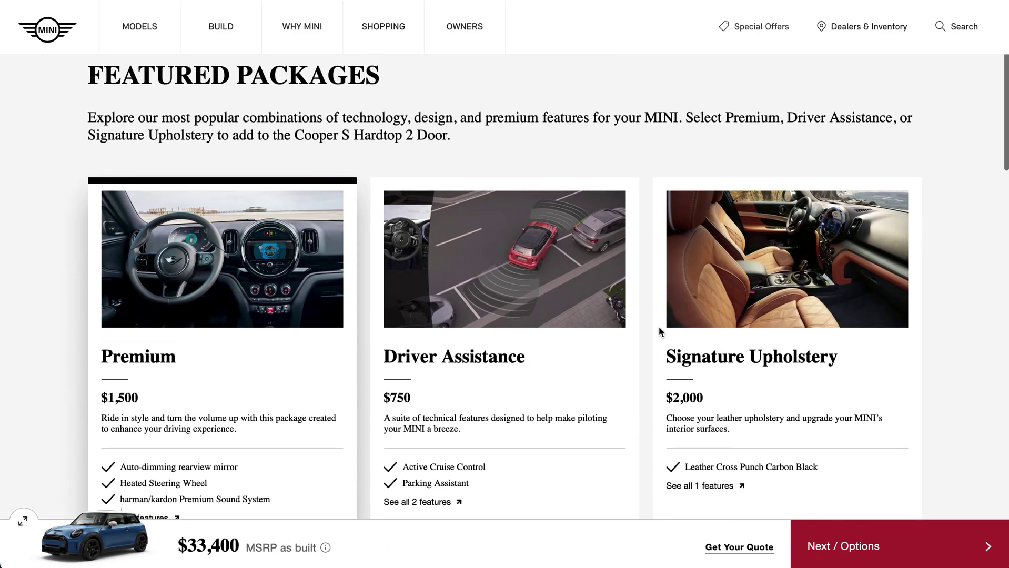
{"action": "scroll", "coordinate": [659, 326], "scroll_direction": "up", "scroll_amount": 2}
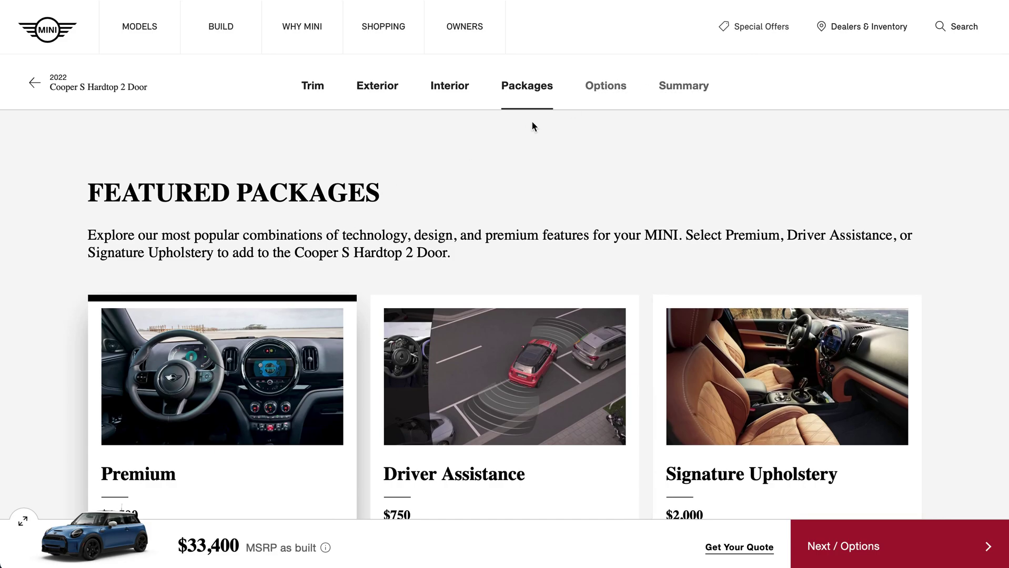
{"action": "left_click", "coordinate": [600, 98]}
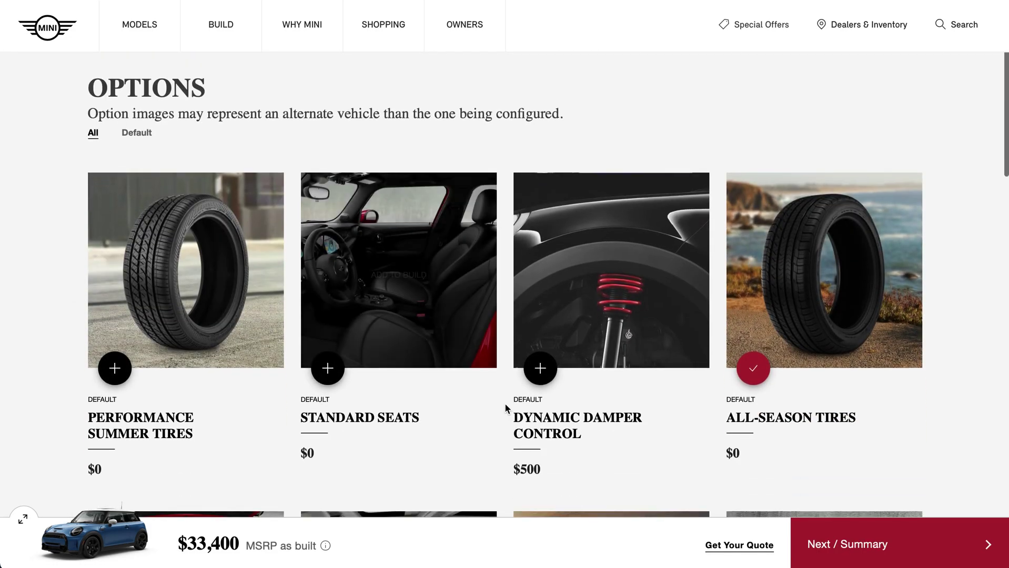
{"action": "scroll", "coordinate": [484, 428], "scroll_direction": "down", "scroll_amount": 1}
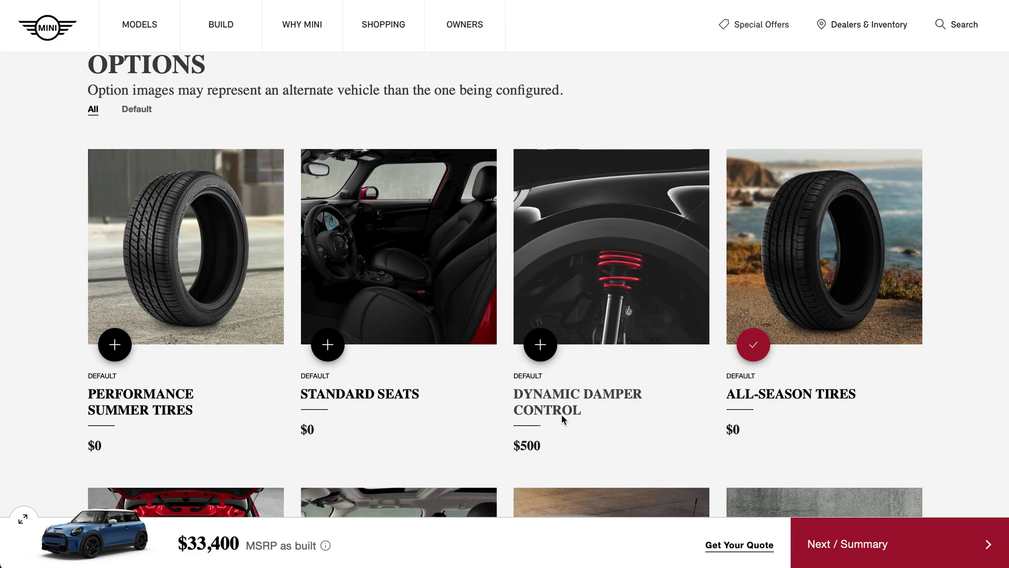
{"action": "scroll", "coordinate": [45, 419], "scroll_direction": "down", "scroll_amount": 2}
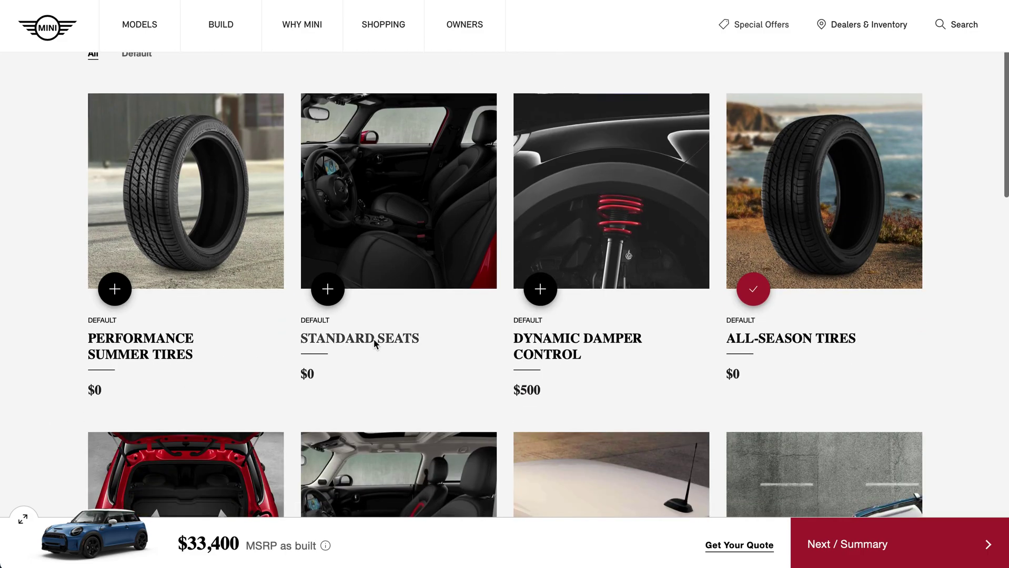
{"action": "left_click", "coordinate": [541, 295]}
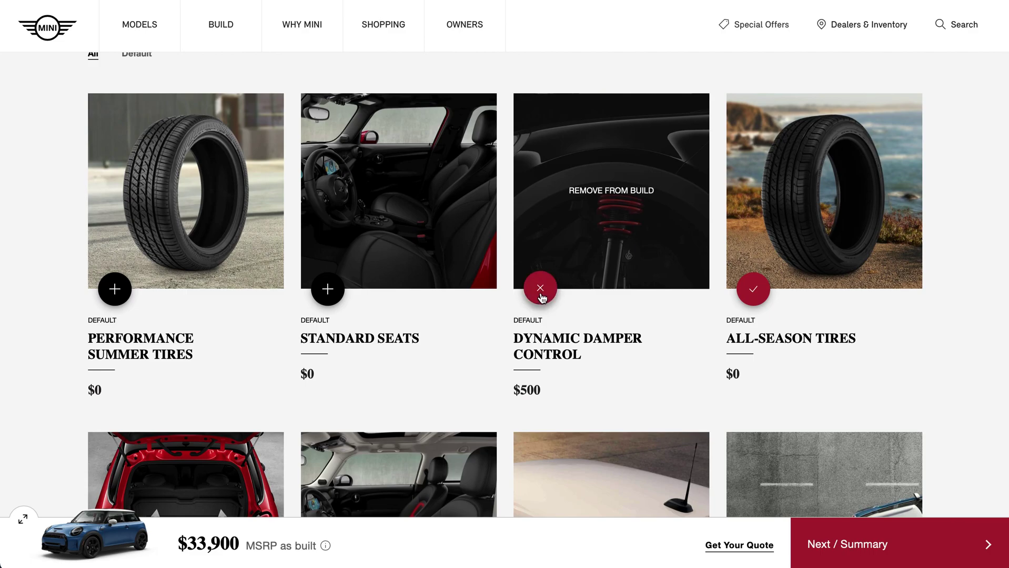
Add the Headliner in Anthracite option to the build at no extra cost.
{"action": "scroll", "coordinate": [62, 375], "scroll_direction": "down", "scroll_amount": 4}
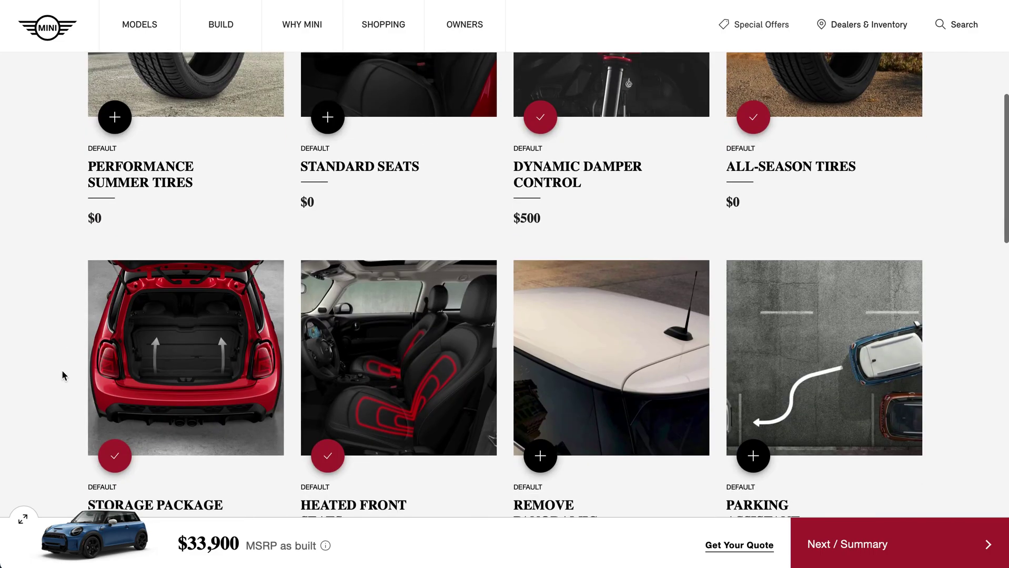
{"action": "scroll", "coordinate": [62, 375], "scroll_direction": "down", "scroll_amount": 2}
{"action": "scroll", "coordinate": [62, 375], "scroll_direction": "down", "scroll_amount": 2}
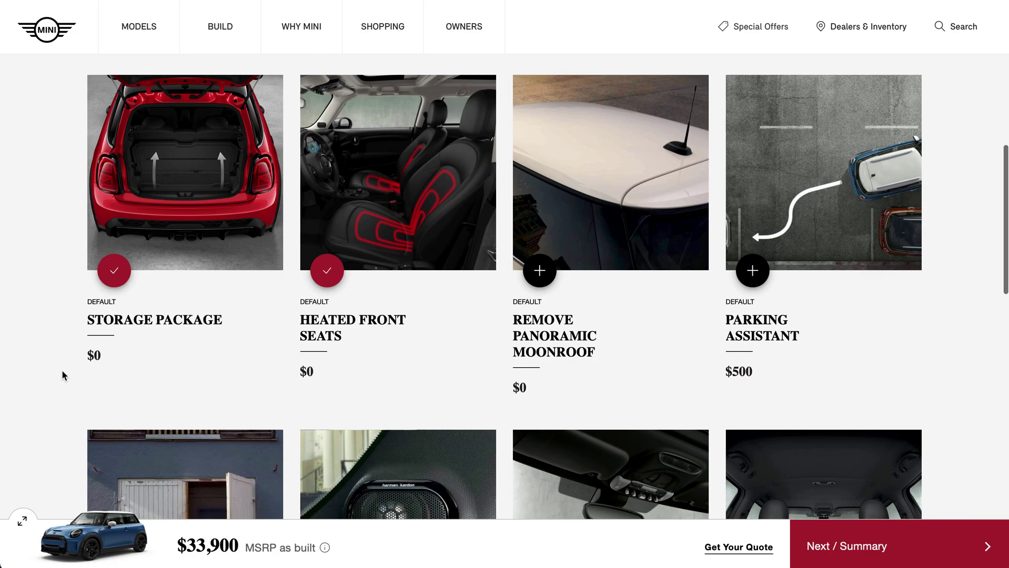
{"action": "scroll", "coordinate": [62, 375], "scroll_direction": "down", "scroll_amount": 2}
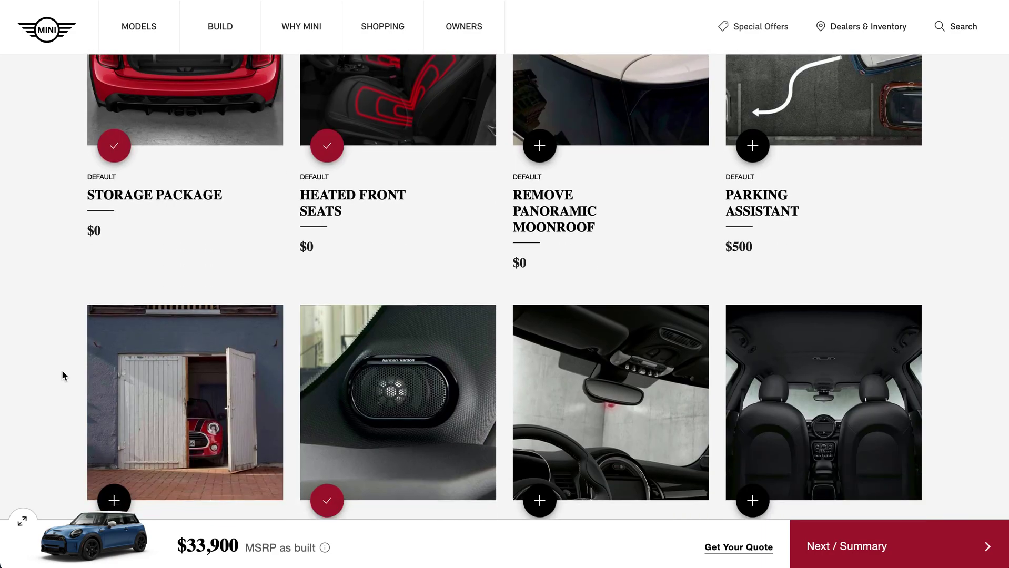
{"action": "scroll", "coordinate": [63, 375], "scroll_direction": "down", "scroll_amount": 3}
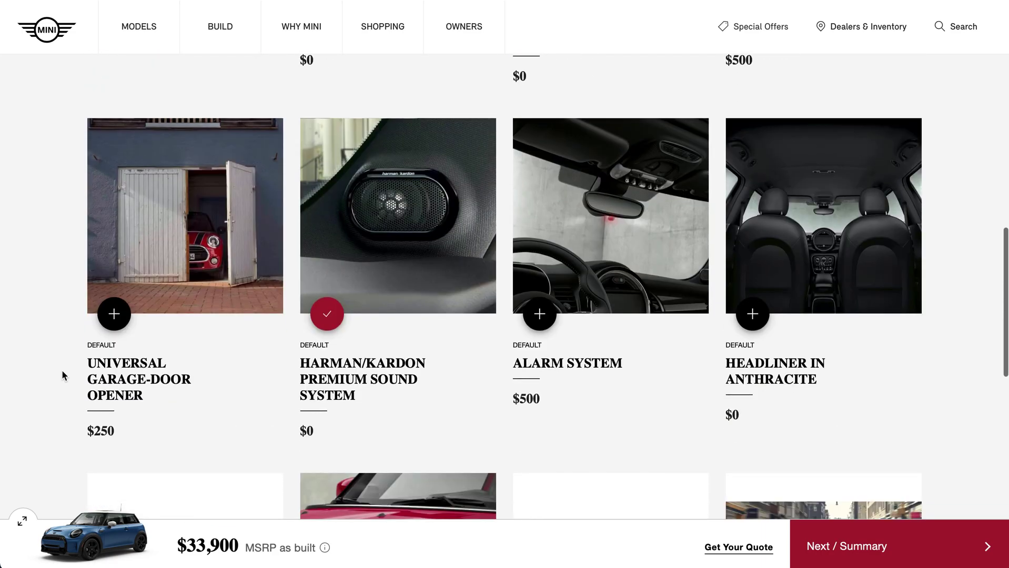
{"action": "left_click", "coordinate": [757, 314]}
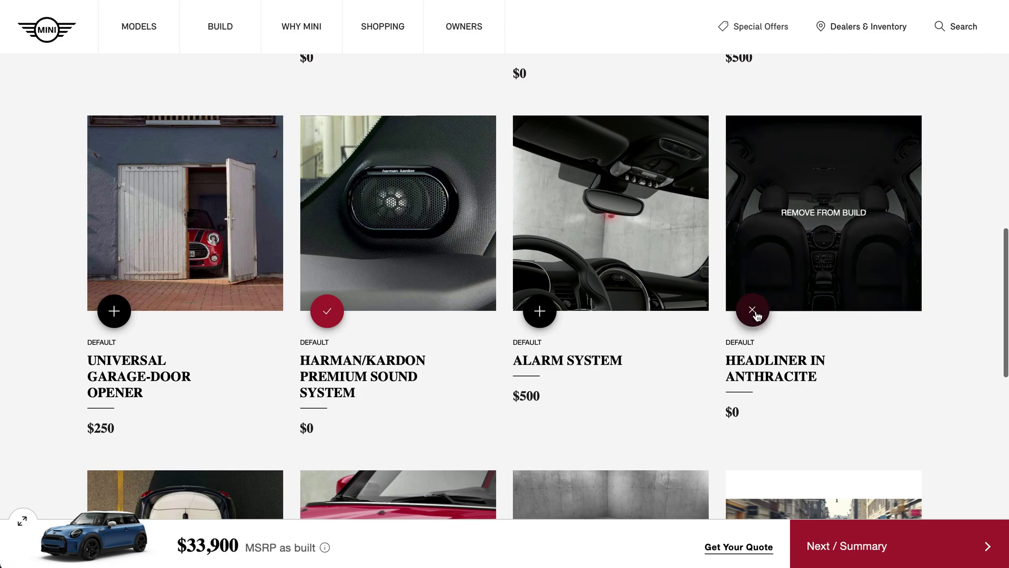
Add the $500 Alarm System and the $250 Universal Garage-Door Opener to the build.
{"action": "left_click", "coordinate": [540, 315]}
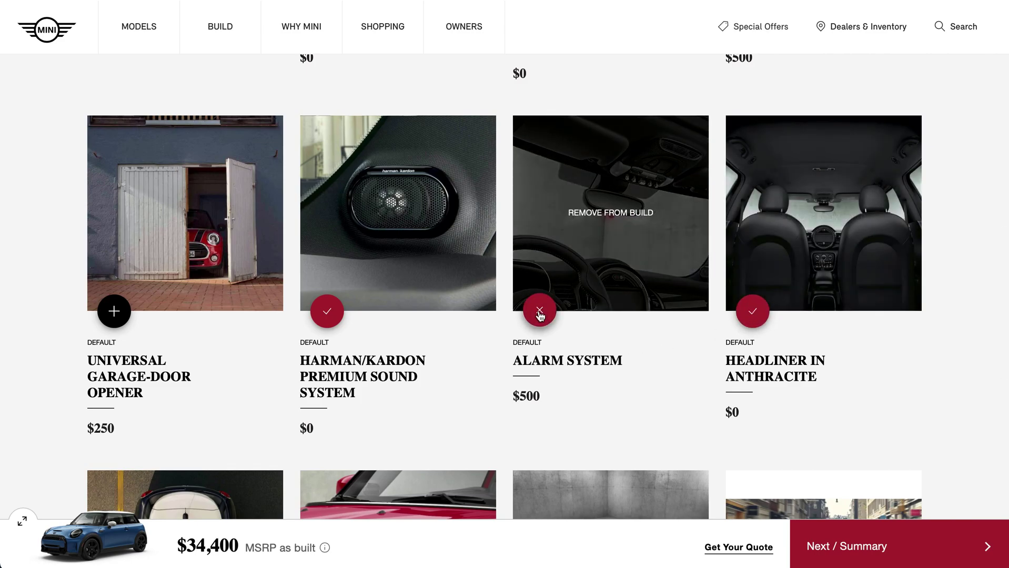
{"action": "scroll", "coordinate": [54, 349], "scroll_direction": "down", "scroll_amount": 3}
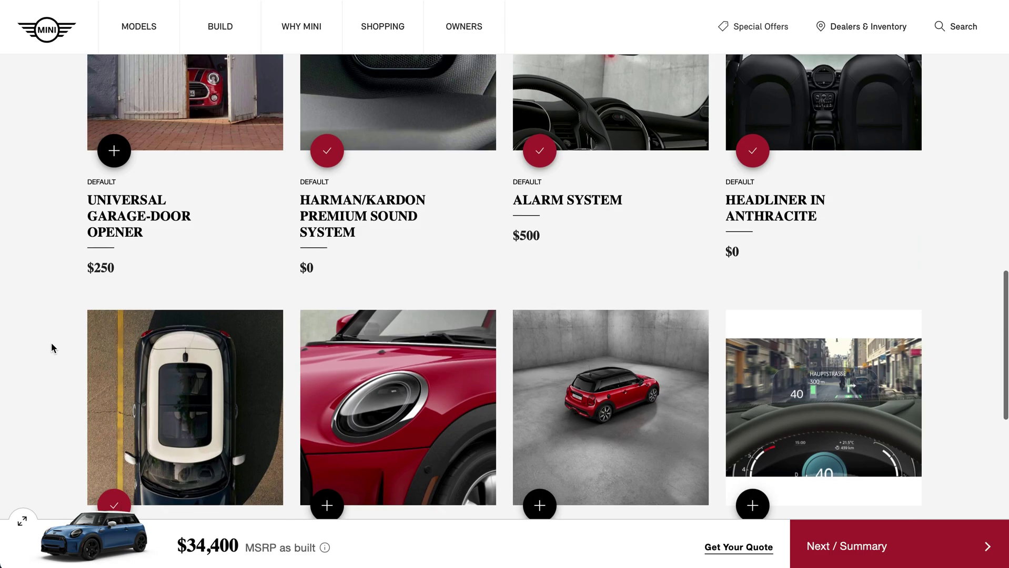
{"action": "left_click", "coordinate": [112, 152]}
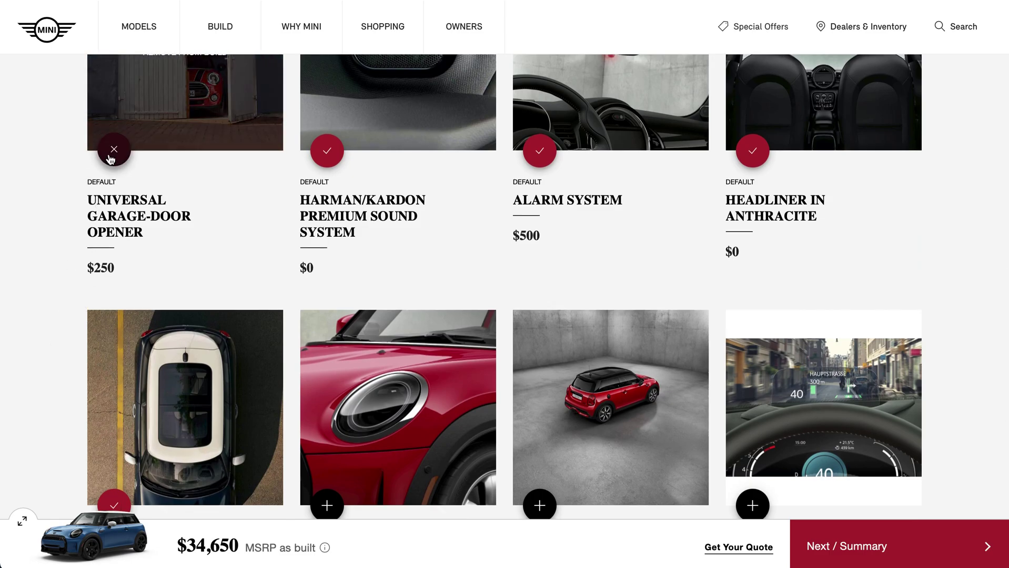
Review the remaining options through the steering wheel and add the $500 MINI Head-Up Display to the build.
{"action": "scroll", "coordinate": [75, 247], "scroll_direction": "down", "scroll_amount": 3}
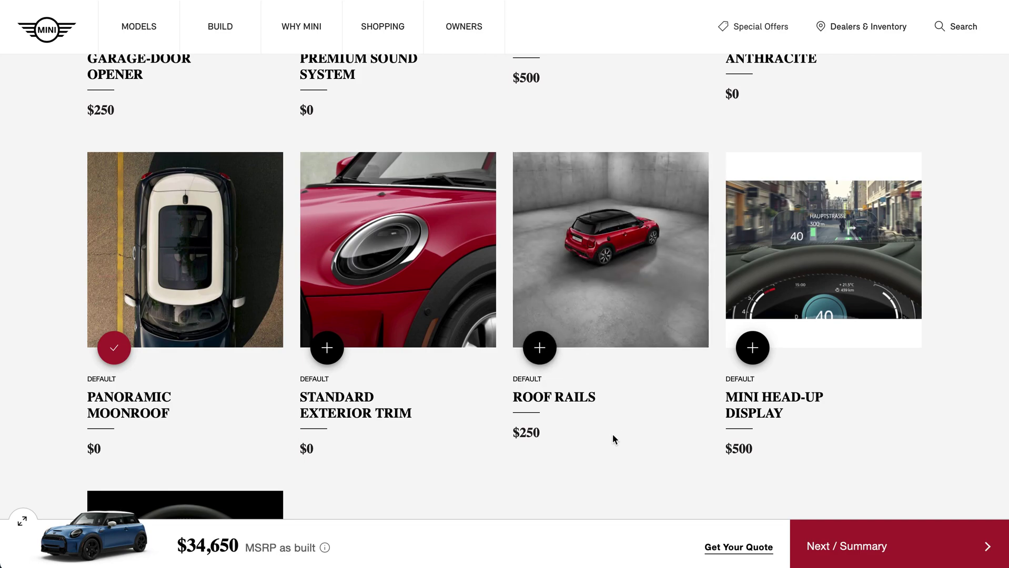
{"action": "scroll", "coordinate": [49, 315], "scroll_direction": "down", "scroll_amount": 2}
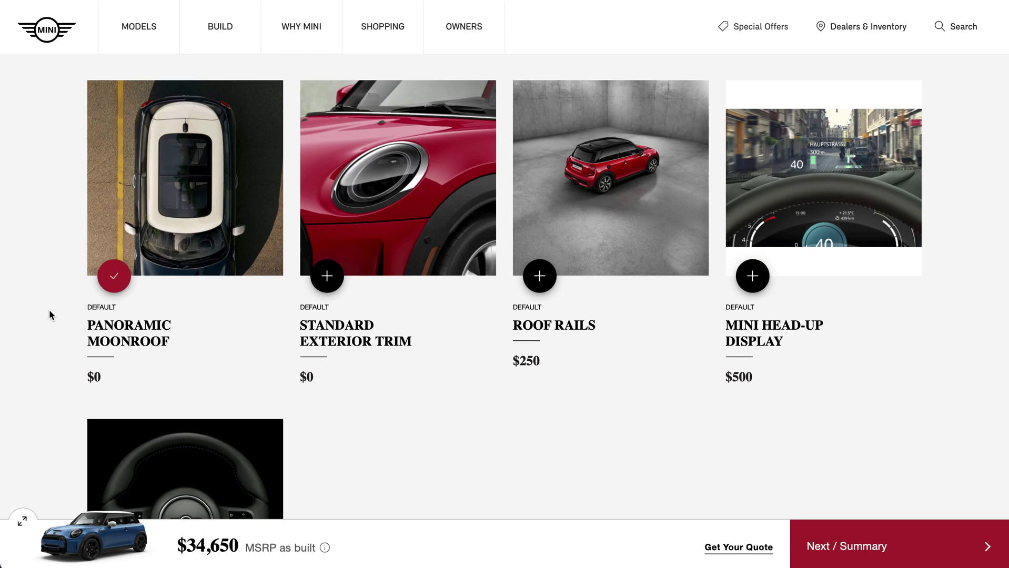
{"action": "scroll", "coordinate": [50, 314], "scroll_direction": "down", "scroll_amount": 5}
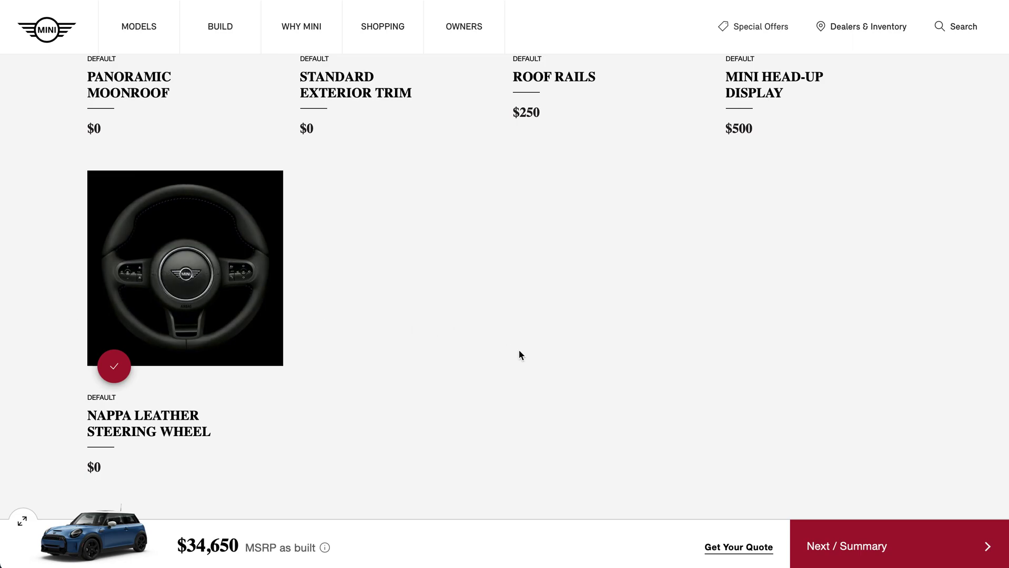
{"action": "scroll", "coordinate": [520, 351], "scroll_direction": "up", "scroll_amount": 5}
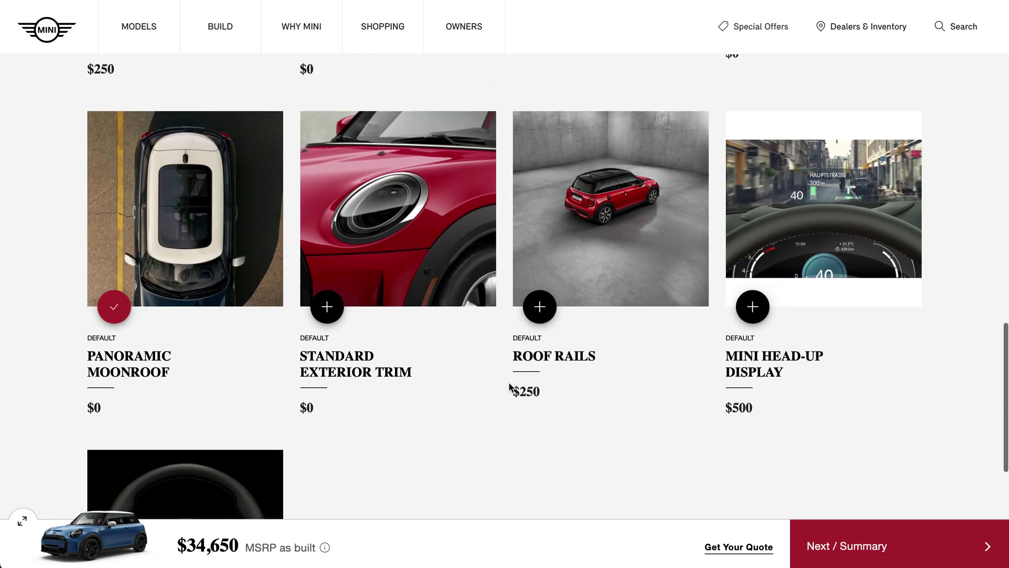
{"action": "scroll", "coordinate": [510, 388], "scroll_direction": "up", "scroll_amount": 2}
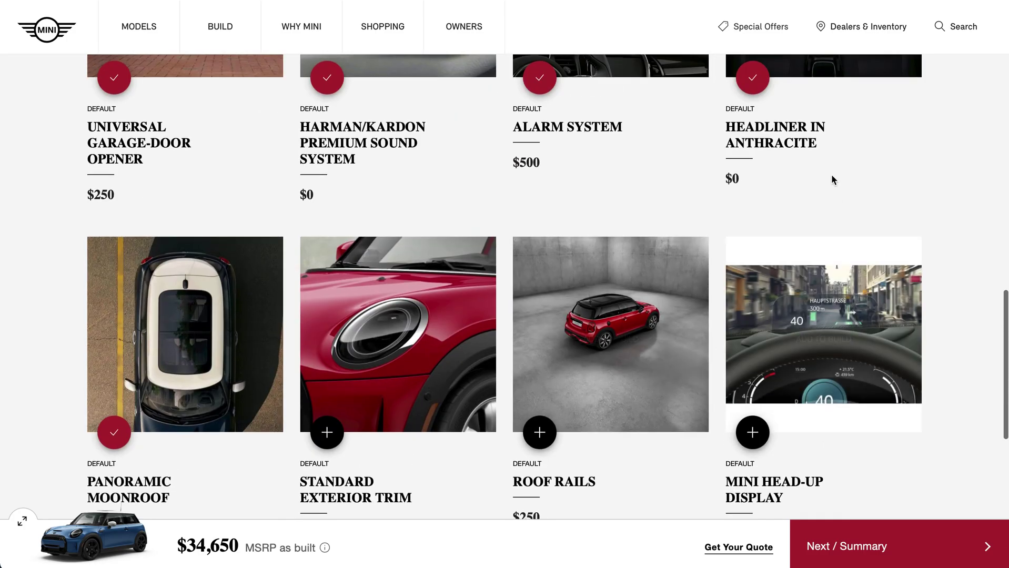
{"action": "scroll", "coordinate": [831, 174], "scroll_direction": "down", "scroll_amount": 2}
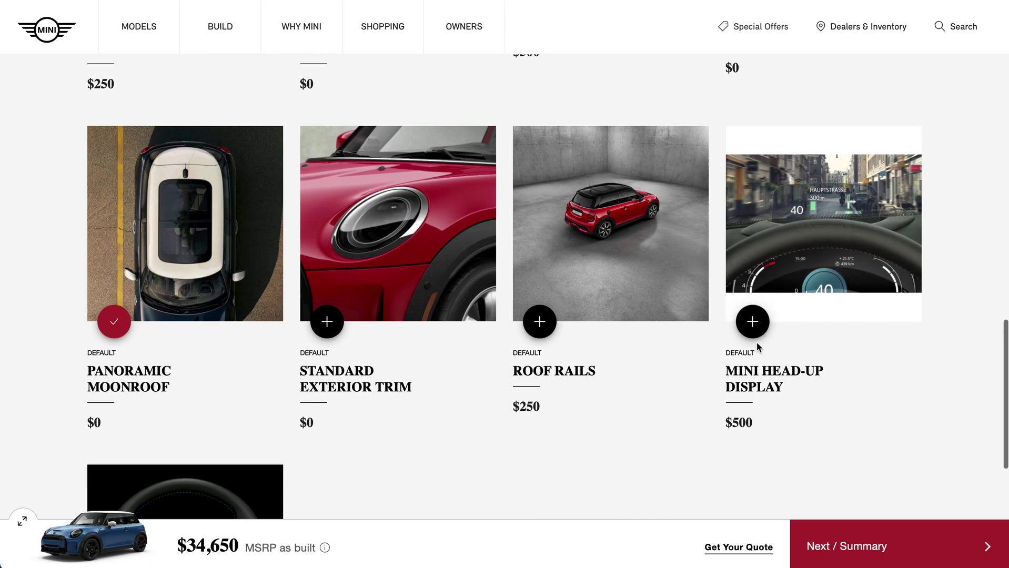
{"action": "left_click", "coordinate": [752, 325]}
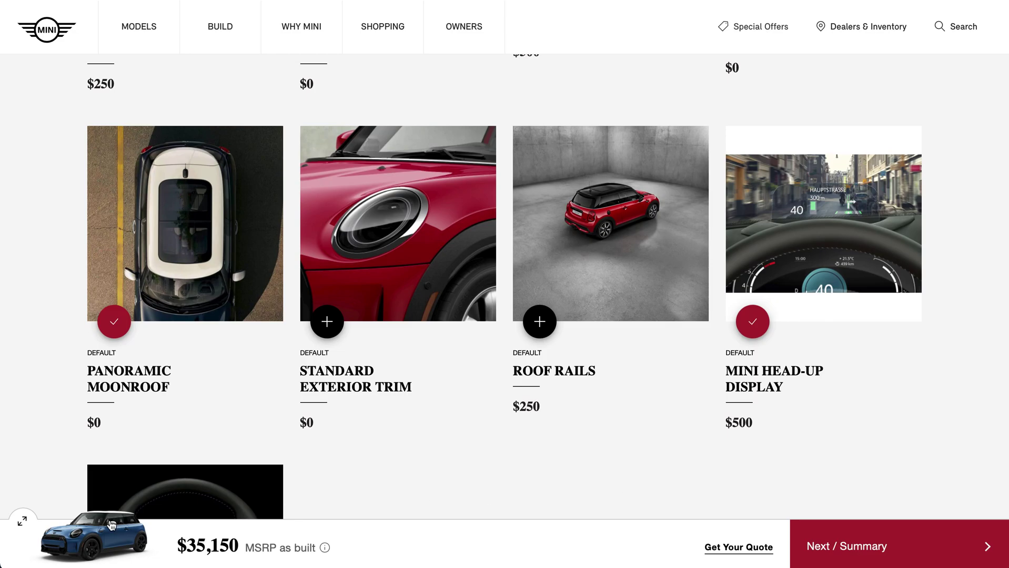
Inspect the configured car's exterior in the enlarged view, rotating it to see its sides and front, and close the view.
{"action": "left_click", "coordinate": [21, 522]}
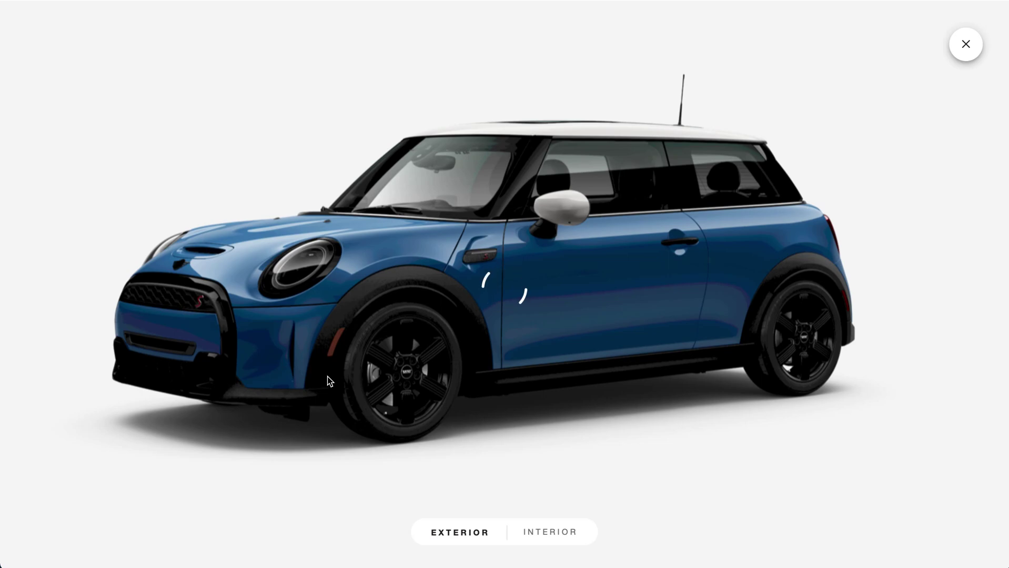
{"action": "left_click_drag", "start_coordinate": [303, 364], "coordinate": [509, 361]}
{"action": "left_click_drag", "start_coordinate": [374, 359], "coordinate": [583, 356]}
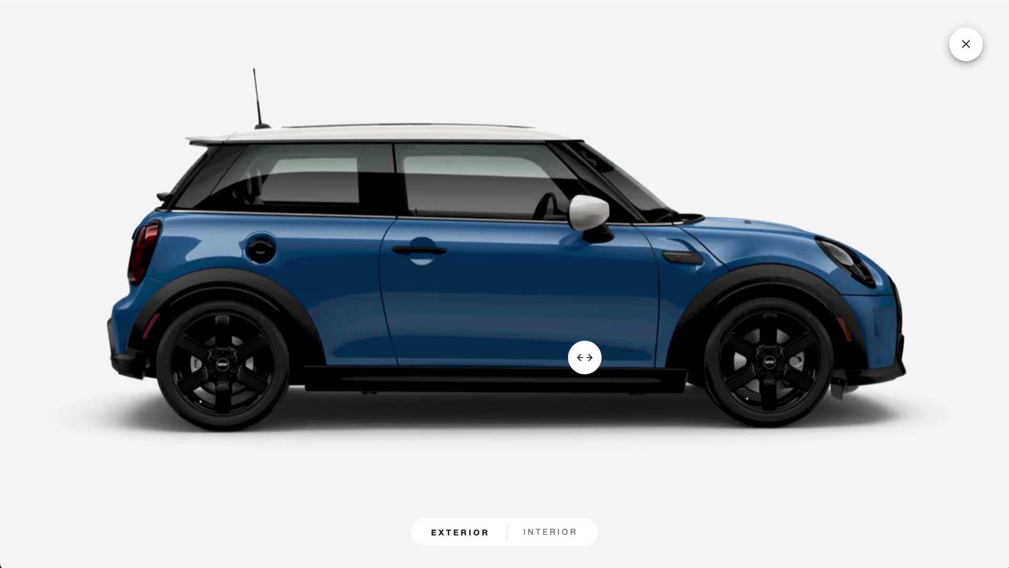
{"action": "left_click_drag", "start_coordinate": [400, 355], "coordinate": [227, 354]}
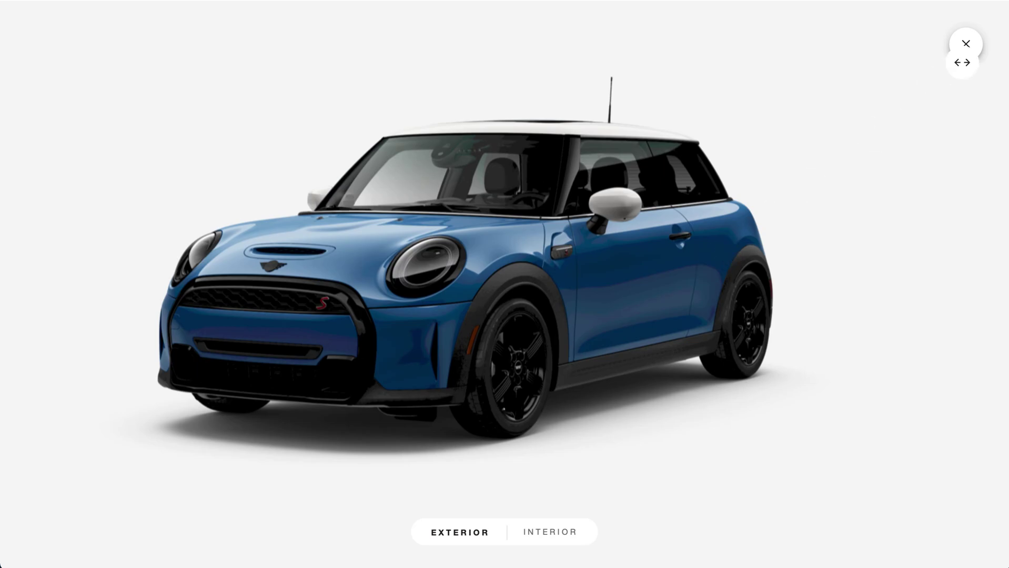
{"action": "left_click", "coordinate": [967, 46]}
Return to the trim choices and switch the build from Signature Trim to the $8,000 Iconic trim.
{"action": "scroll", "coordinate": [208, 88], "scroll_direction": "up", "scroll_amount": 4}
{"action": "scroll", "coordinate": [209, 86], "scroll_direction": "up", "scroll_amount": 5}
{"action": "left_click", "coordinate": [315, 98]}
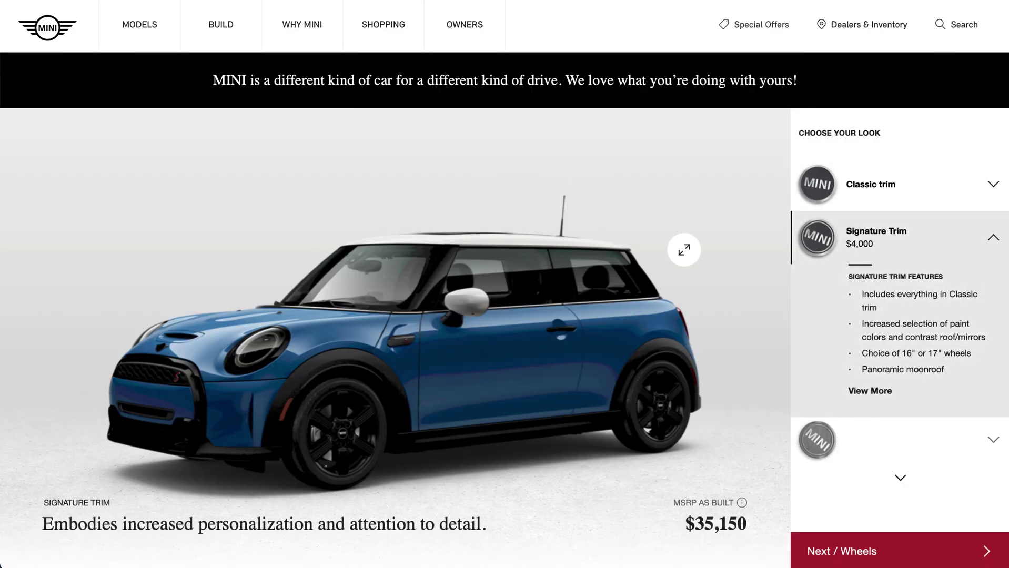
{"action": "scroll", "coordinate": [832, 379], "scroll_direction": "down", "scroll_amount": 1}
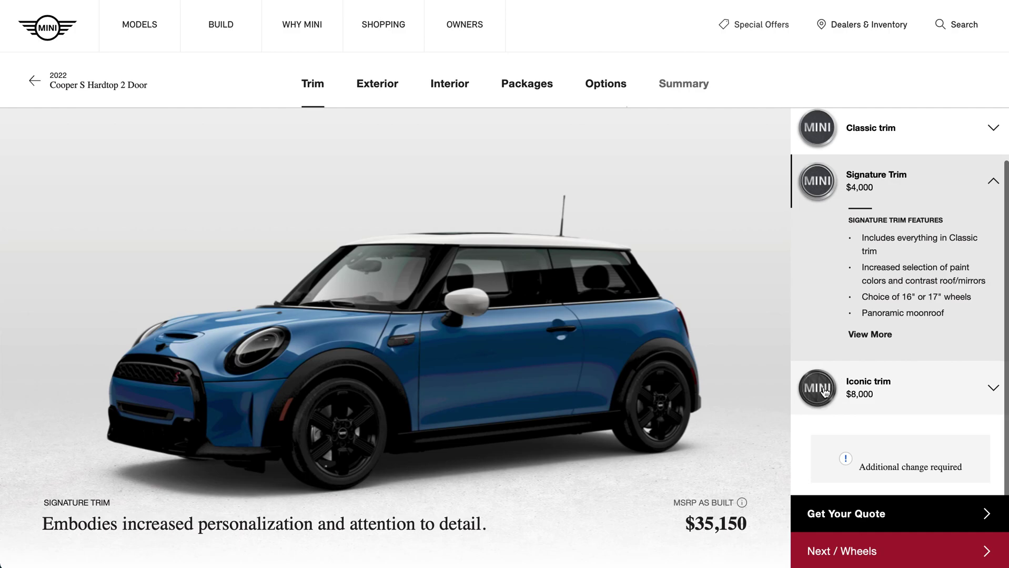
{"action": "left_click", "coordinate": [825, 391]}
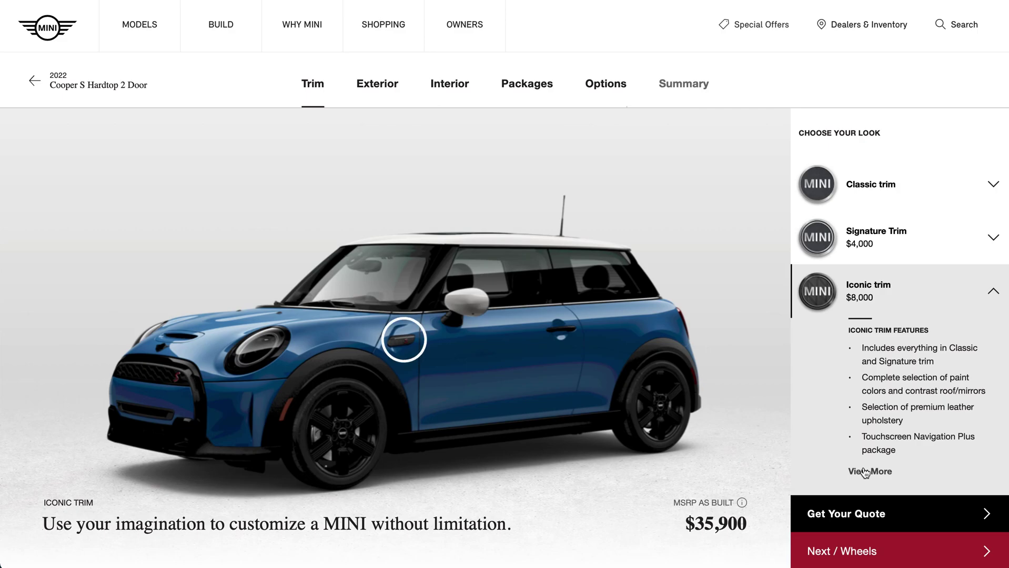
Expand the full list of Iconic trim features and read through it.
{"action": "left_click", "coordinate": [866, 553]}
{"action": "left_click", "coordinate": [874, 472]}
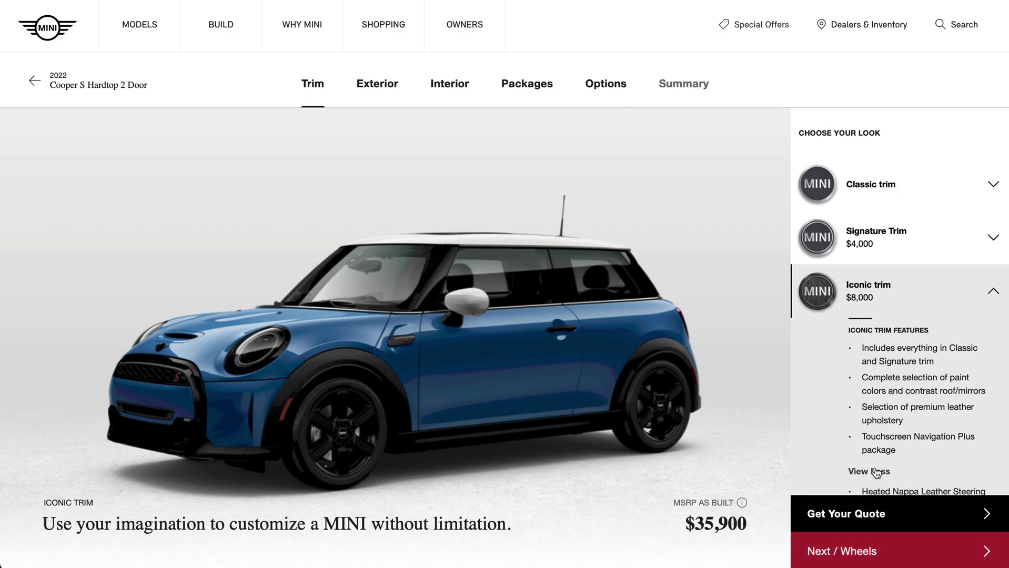
{"action": "scroll", "coordinate": [868, 431], "scroll_direction": "down", "scroll_amount": 3}
{"action": "scroll", "coordinate": [878, 435], "scroll_direction": "down", "scroll_amount": 2}
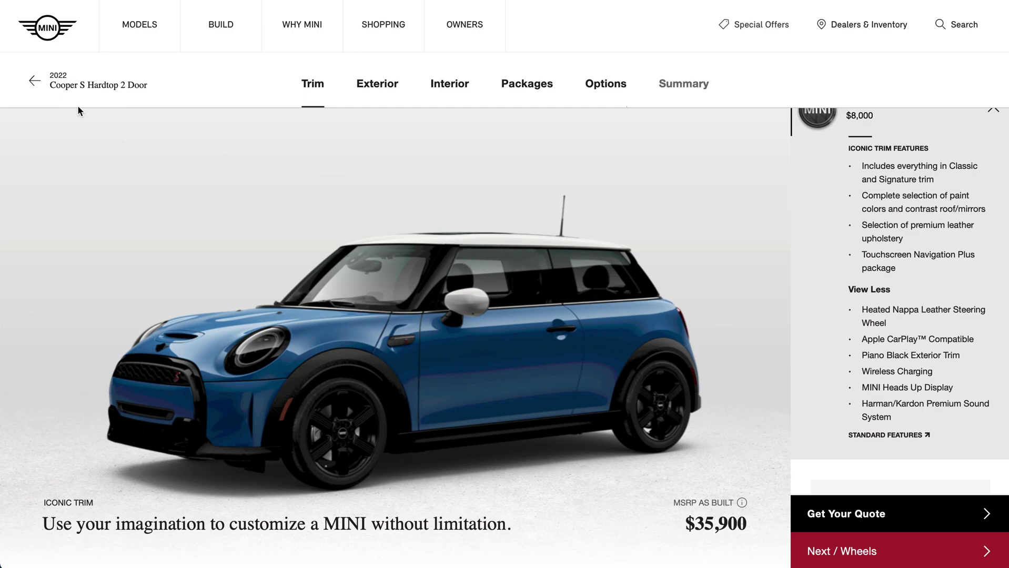
Discard the current build and start over with a 2022 Cooper Hardtop 2 Door in the $4,000 Signature Trim.
{"action": "left_click", "coordinate": [33, 82]}
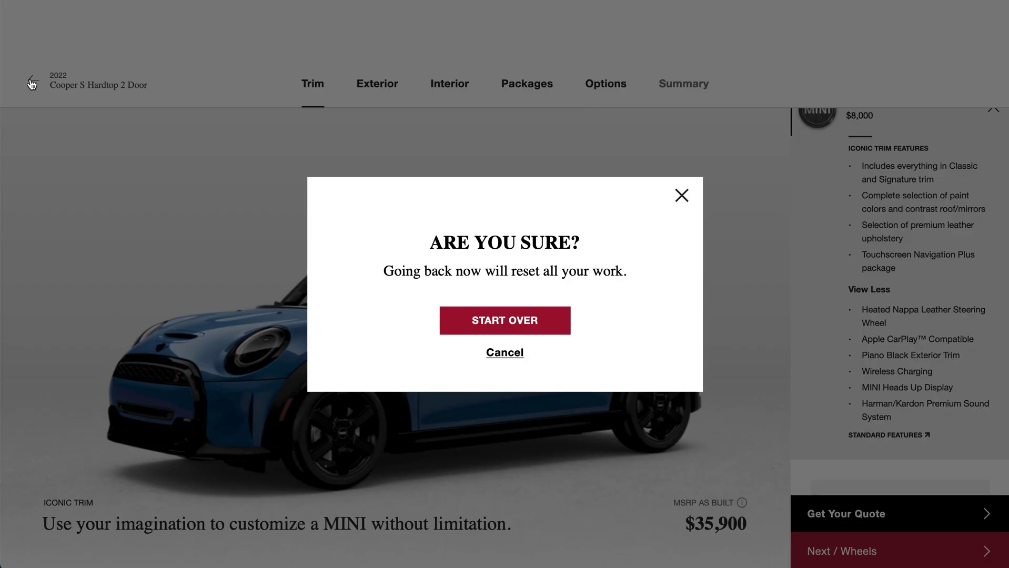
{"action": "left_click", "coordinate": [519, 320]}
{"action": "left_click", "coordinate": [389, 252]}
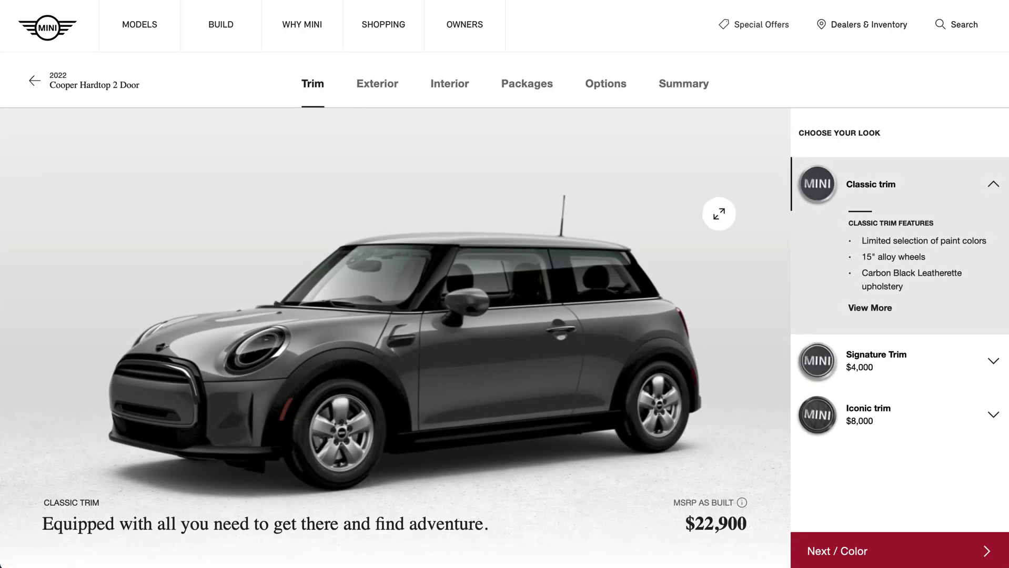
{"action": "left_click", "coordinate": [820, 359]}
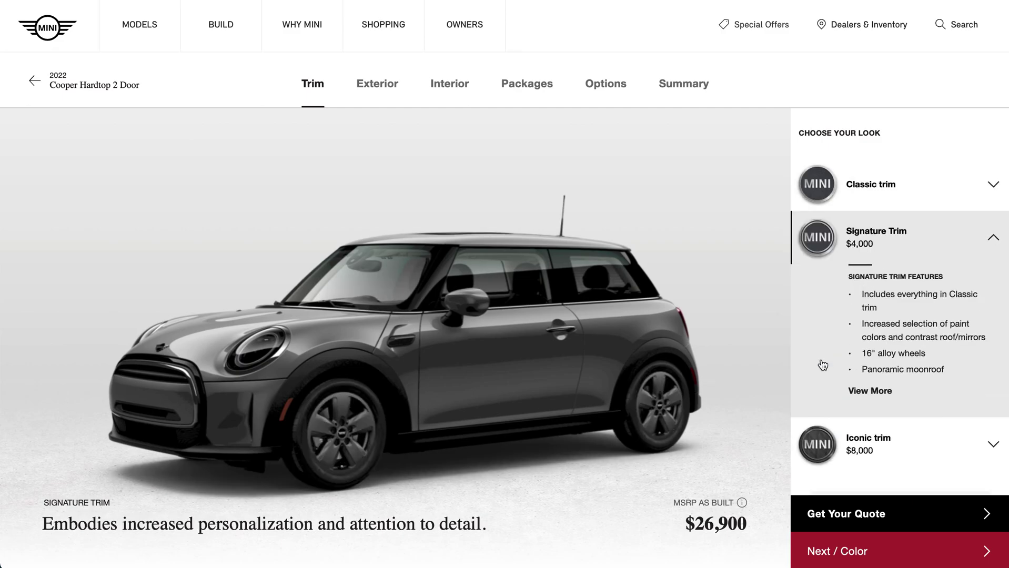
Set the exterior color to Pepper White with the Black Roof and Mirror Caps.
{"action": "left_click", "coordinate": [842, 554]}
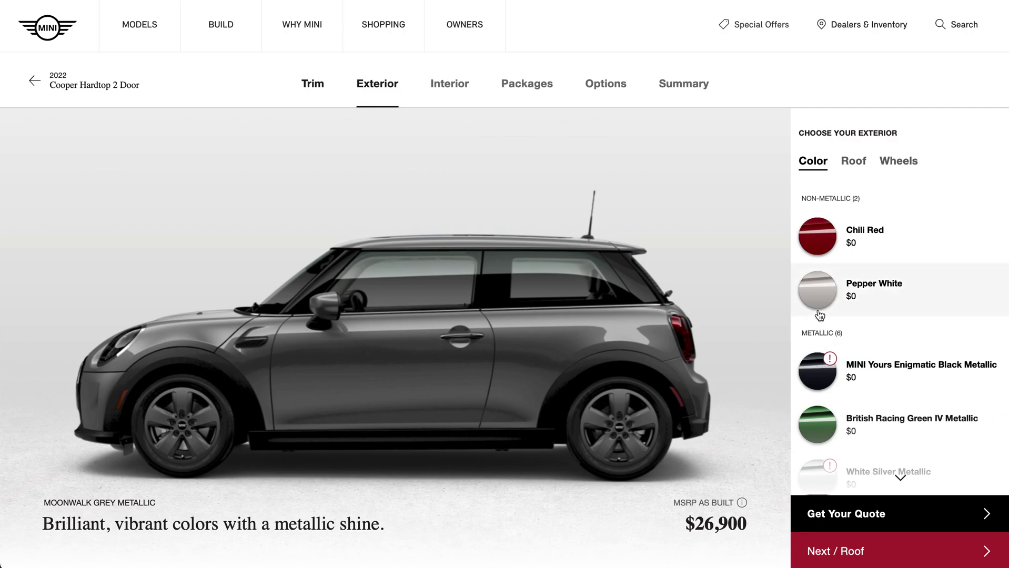
{"action": "scroll", "coordinate": [820, 295], "scroll_direction": "down", "scroll_amount": 1}
{"action": "left_click", "coordinate": [821, 240]}
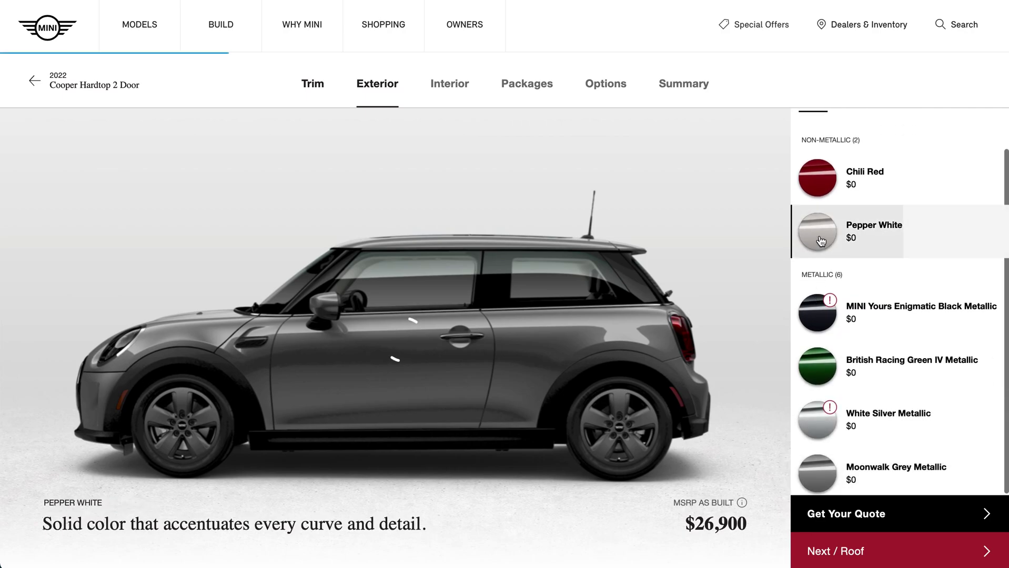
{"action": "left_click", "coordinate": [837, 551]}
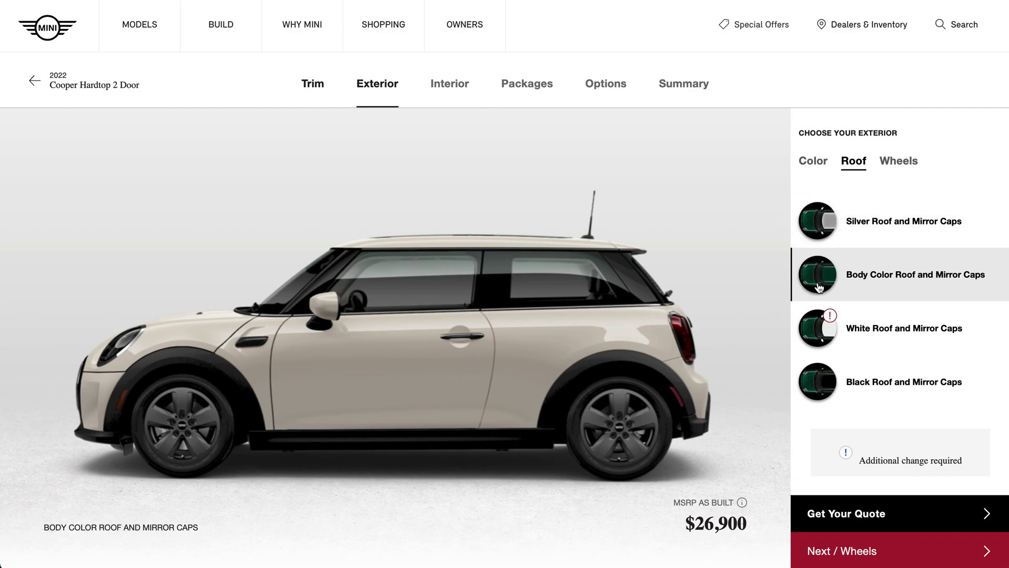
{"action": "left_click", "coordinate": [819, 388]}
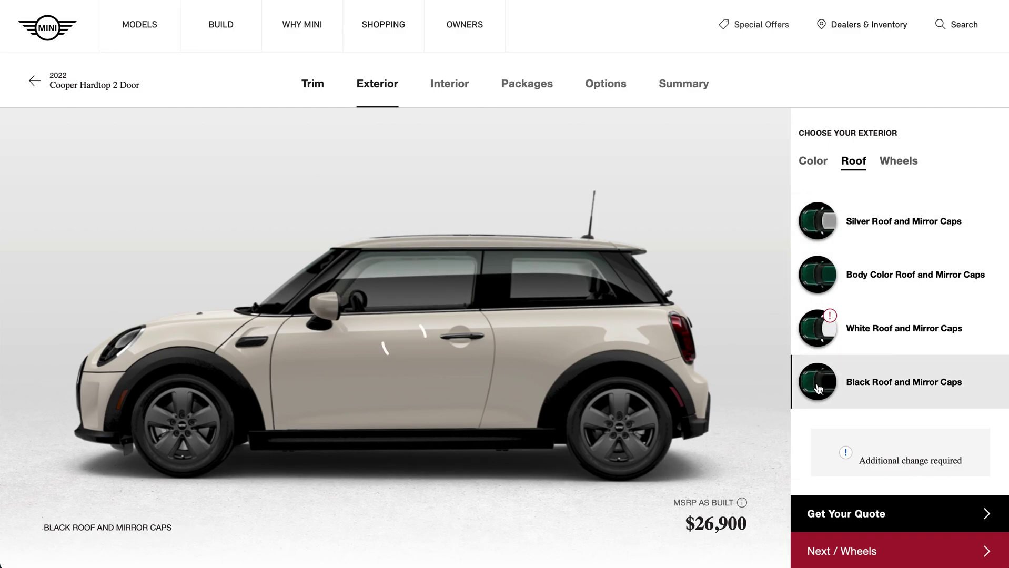
Proceed to the wheel choices and look through the available 15", 16" and 17" designs.
{"action": "left_click", "coordinate": [825, 554]}
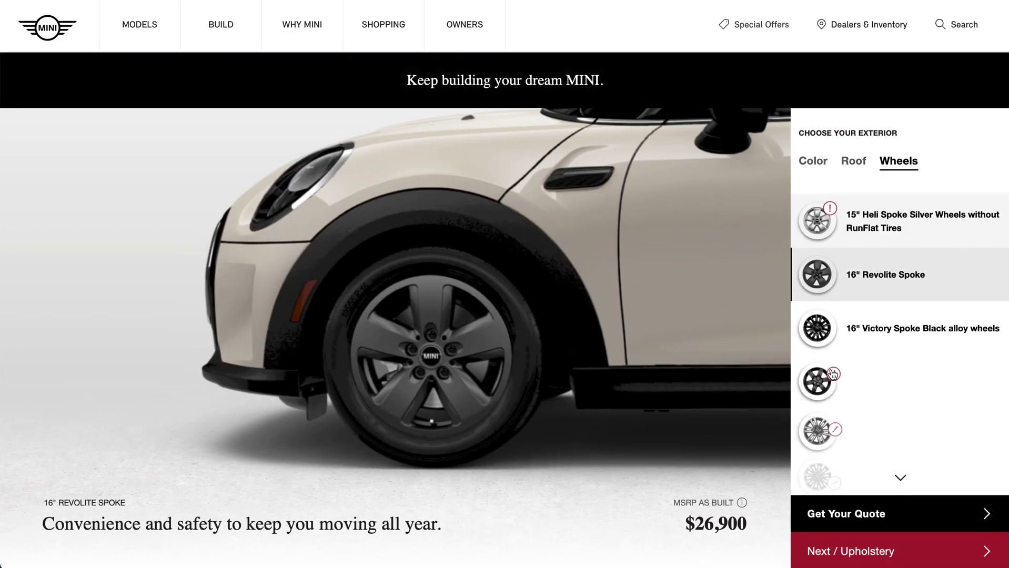
{"action": "scroll", "coordinate": [887, 349], "scroll_direction": "down", "scroll_amount": 5}
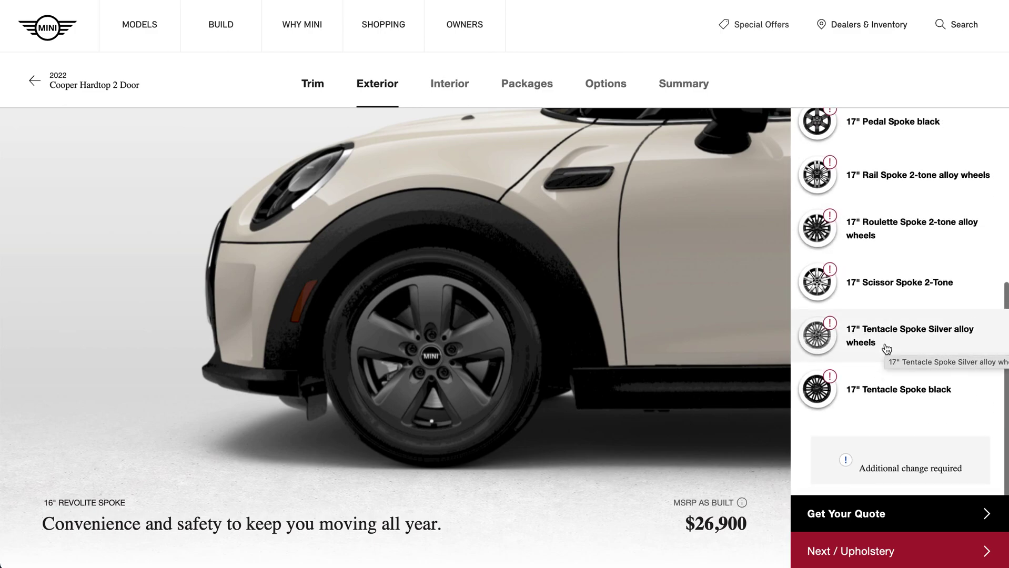
{"action": "scroll", "coordinate": [887, 349], "scroll_direction": "up", "scroll_amount": 6}
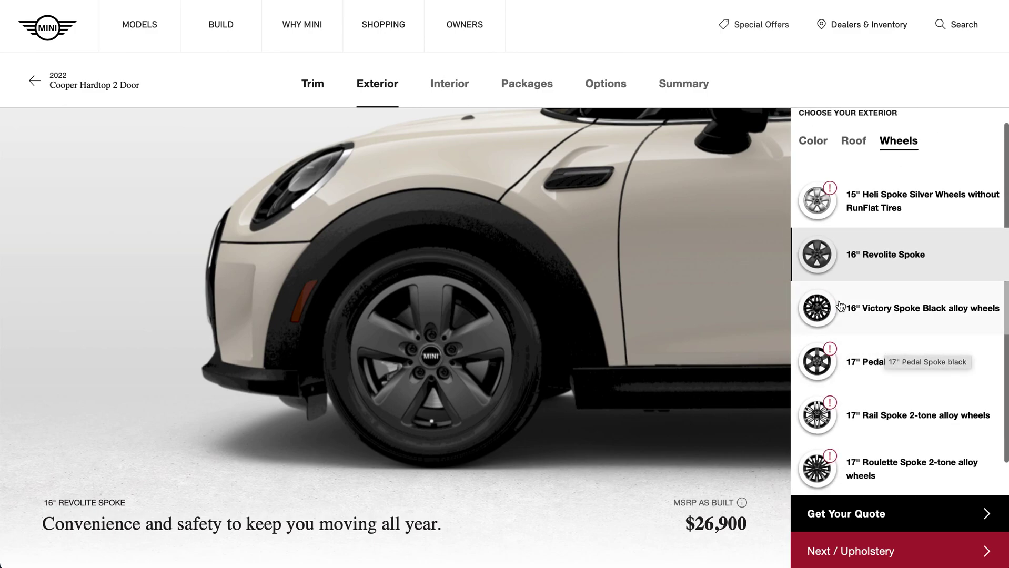
{"action": "scroll", "coordinate": [840, 305], "scroll_direction": "down", "scroll_amount": 2}
{"action": "scroll", "coordinate": [841, 305], "scroll_direction": "down", "scroll_amount": 1}
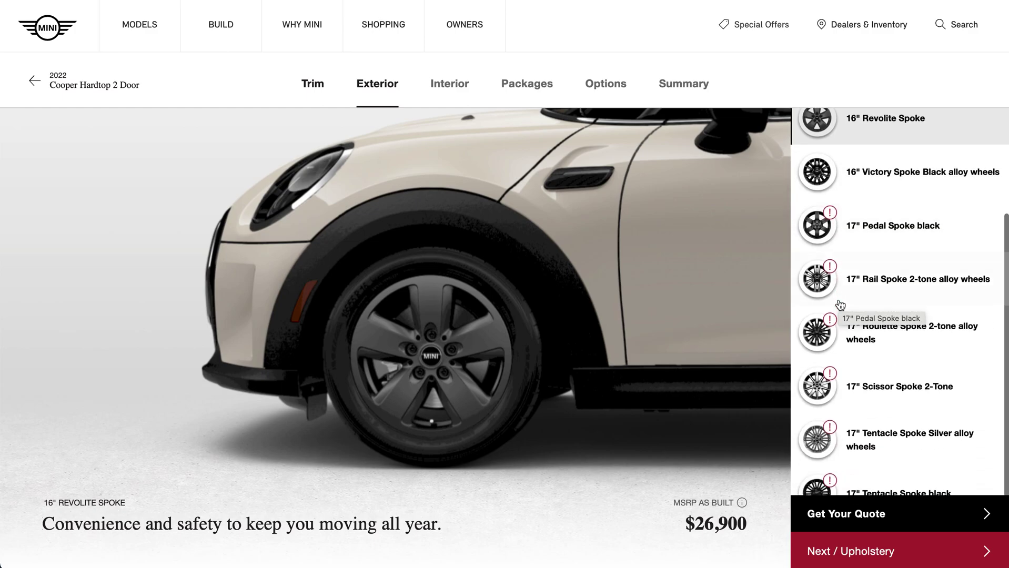
Try the 17" Pedal Spoke black wheels without accepting the trim change, compare the 16" Victory Spoke Black, and reselect the 16" Revolite Spoke.
{"action": "left_click", "coordinate": [862, 232]}
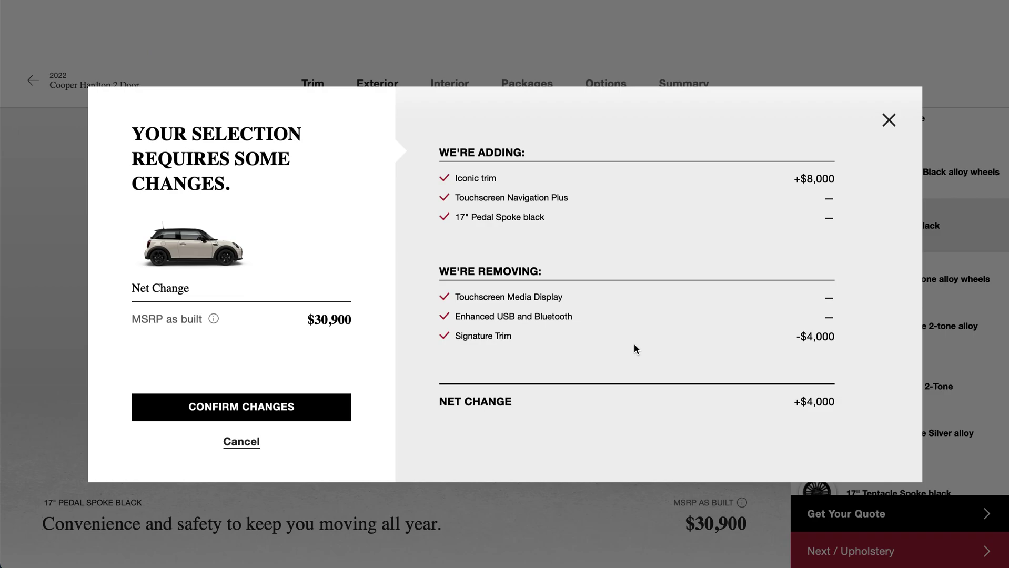
{"action": "left_click", "coordinate": [889, 120]}
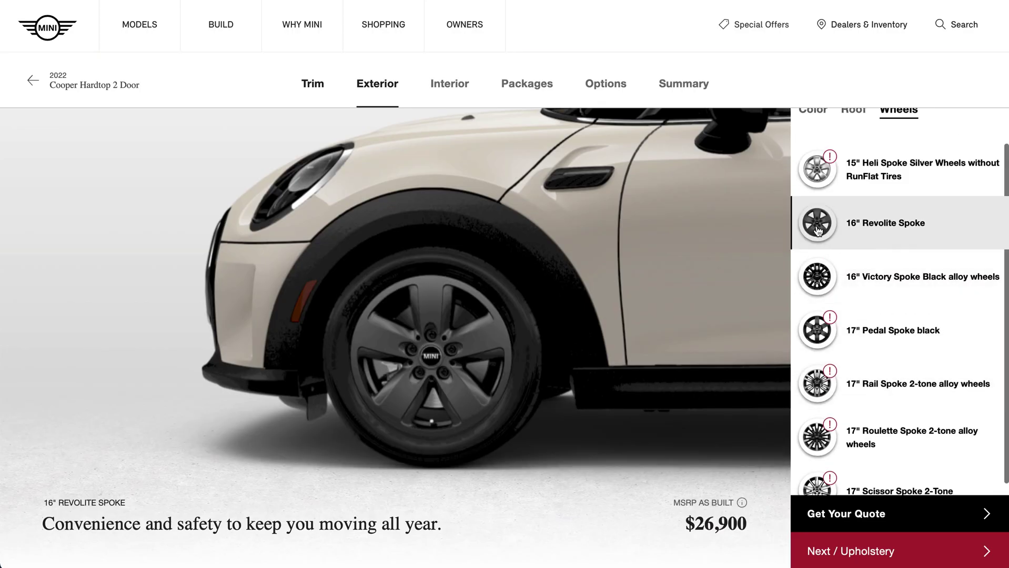
{"action": "left_click", "coordinate": [817, 287]}
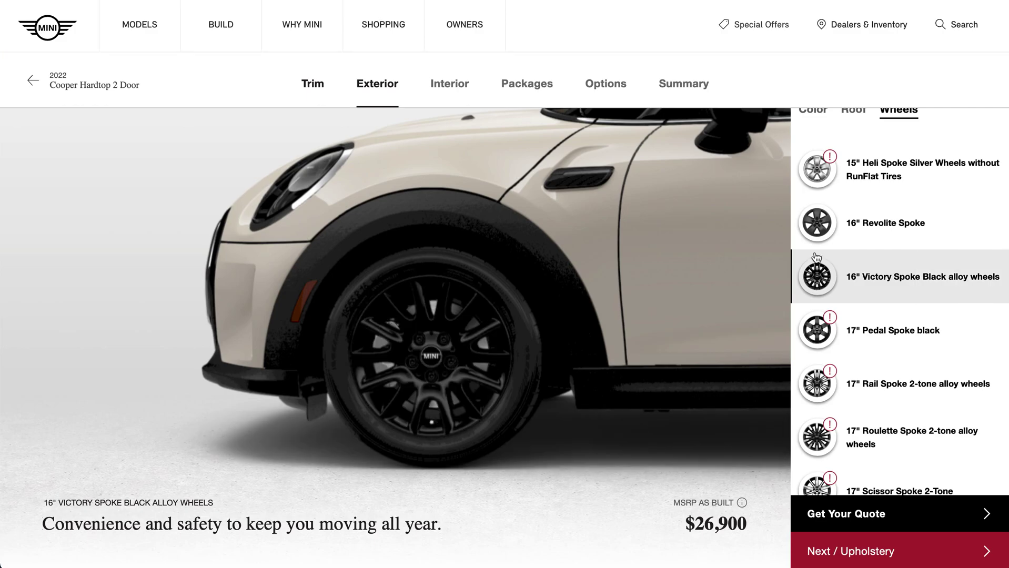
{"action": "left_click", "coordinate": [815, 224]}
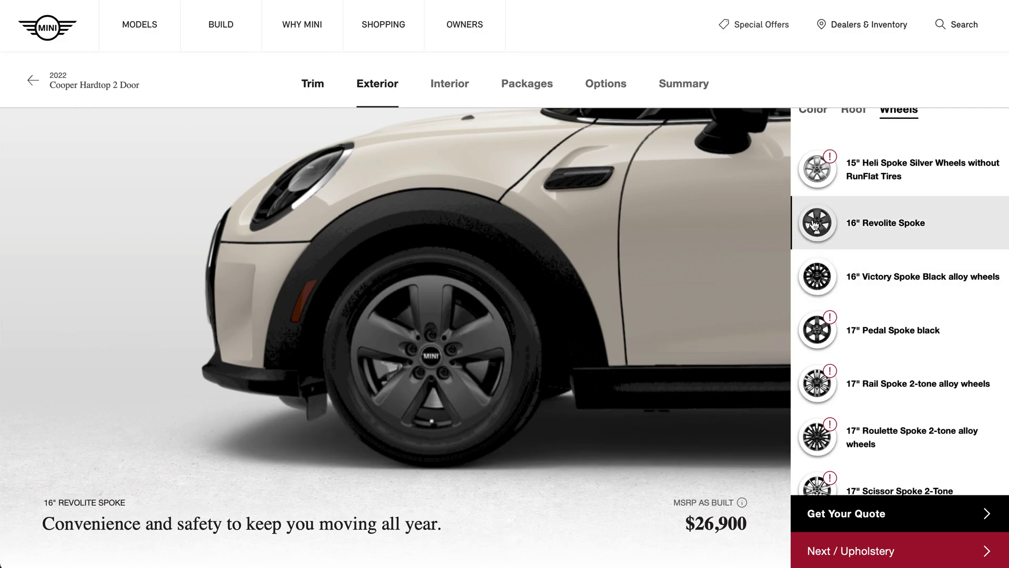
{"action": "scroll", "coordinate": [866, 254], "scroll_direction": "down", "scroll_amount": 5}
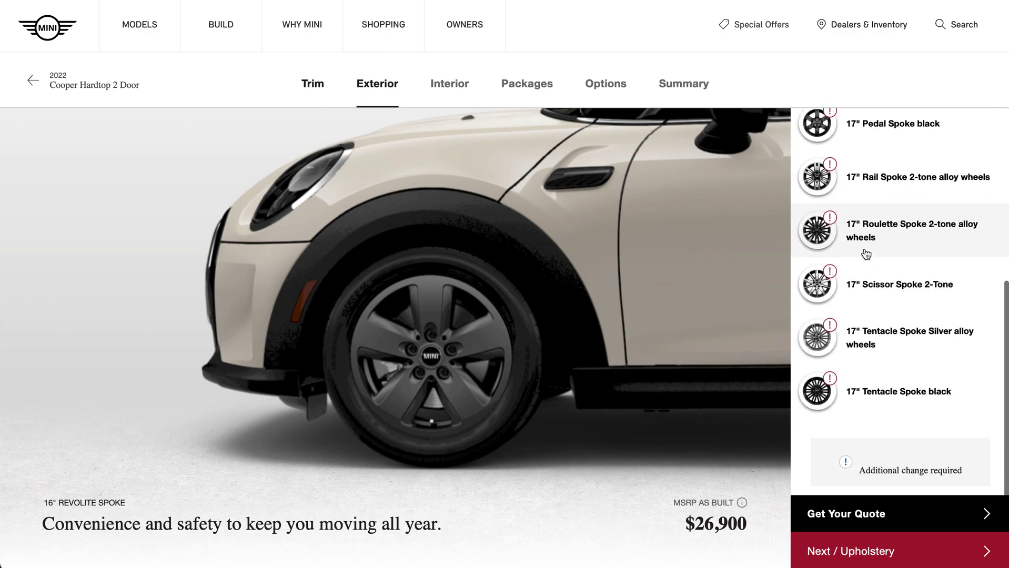
{"action": "scroll", "coordinate": [866, 254], "scroll_direction": "up", "scroll_amount": 2}
{"action": "scroll", "coordinate": [866, 255], "scroll_direction": "up", "scroll_amount": 1}
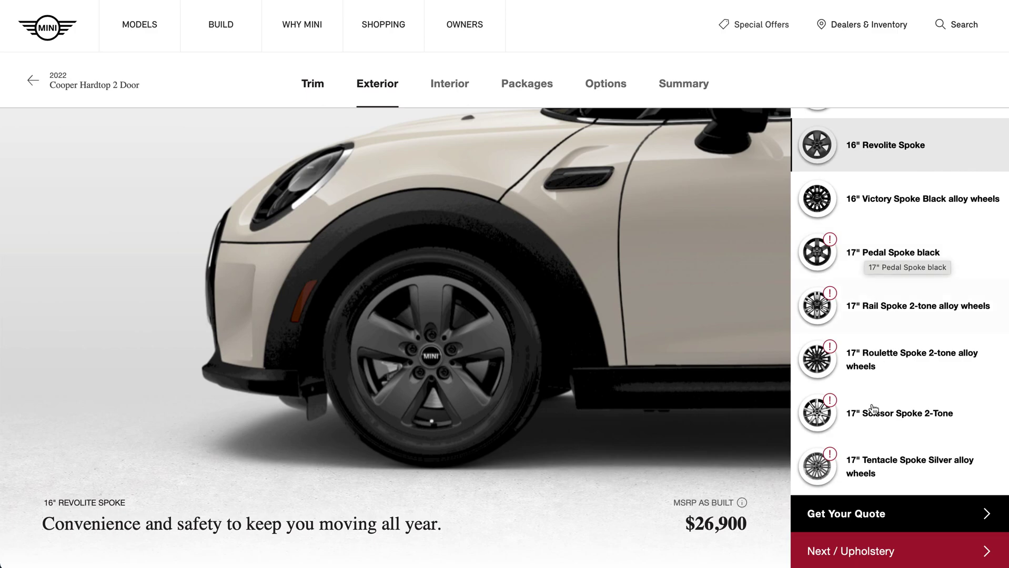
Proceed to the interior and read through the upholstery choices from leatherette to Chesterfield and Lounge leather.
{"action": "left_click", "coordinate": [850, 551]}
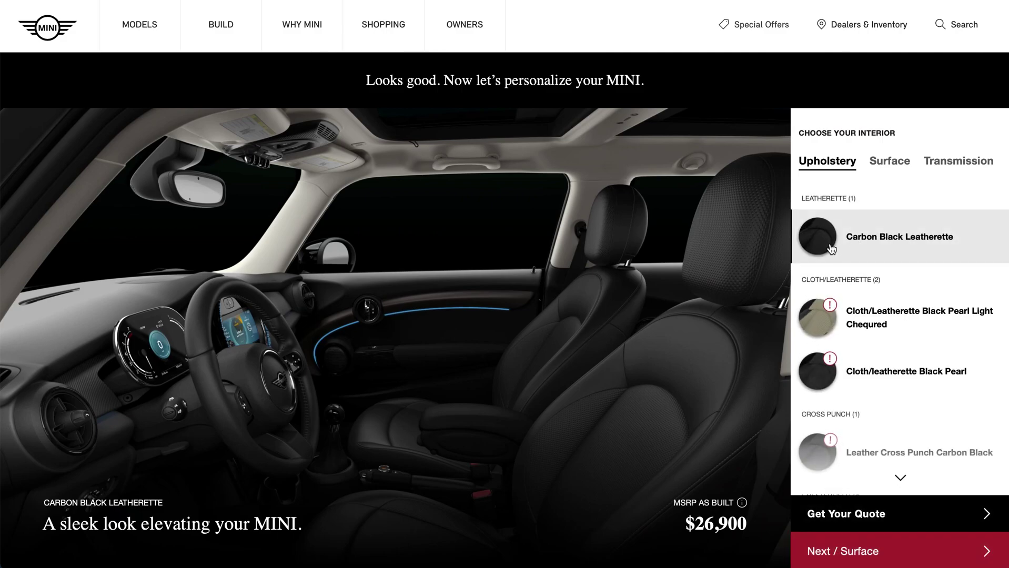
{"action": "scroll", "coordinate": [831, 252], "scroll_direction": "down", "scroll_amount": 4}
{"action": "scroll", "coordinate": [832, 248], "scroll_direction": "down", "scroll_amount": 3}
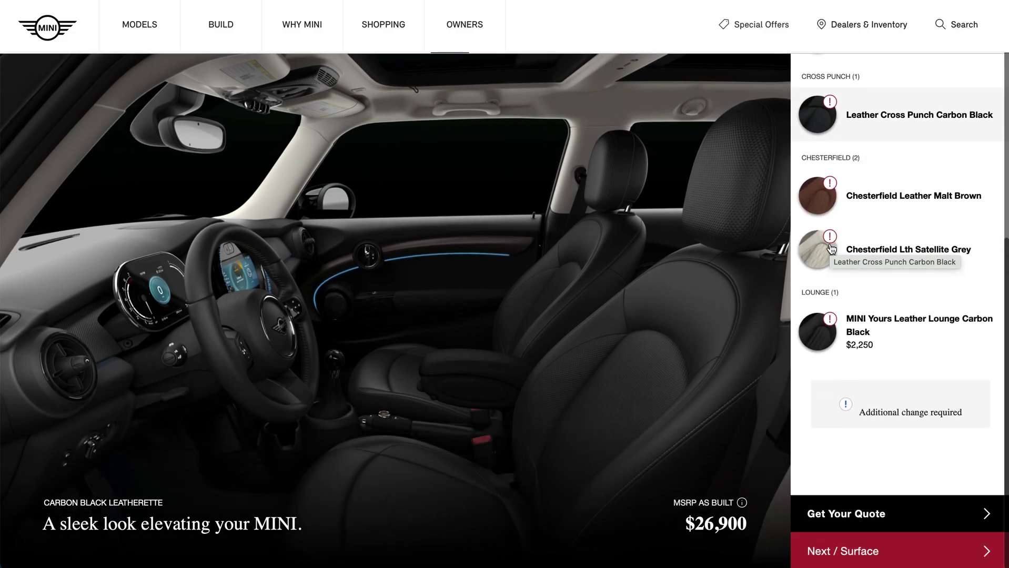
{"action": "scroll", "coordinate": [810, 279], "scroll_direction": "up", "scroll_amount": 5}
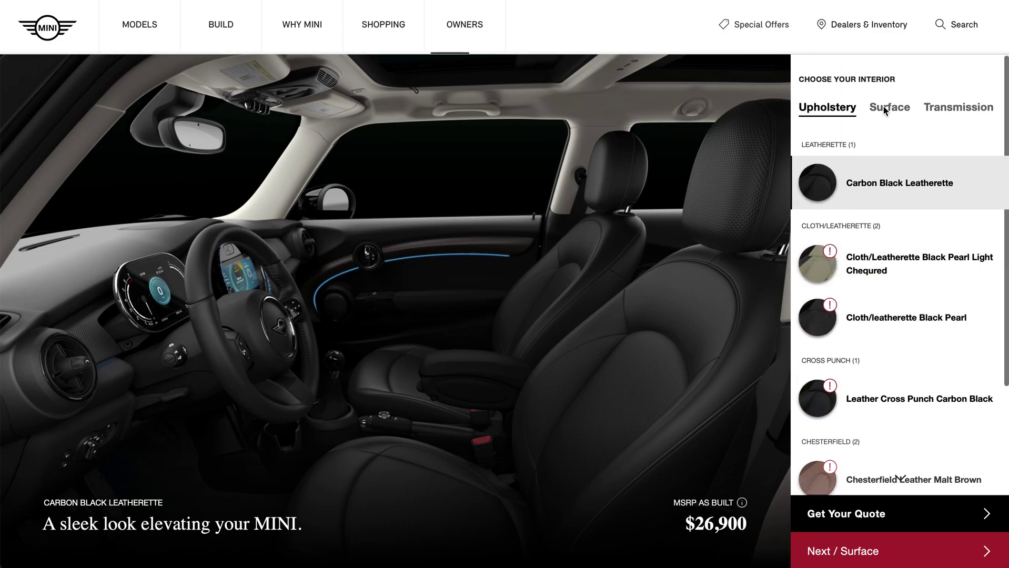
Try the Hazy Grey interior surface and cancel the trim, roof and wheel changes it requires.
{"action": "left_click", "coordinate": [885, 110]}
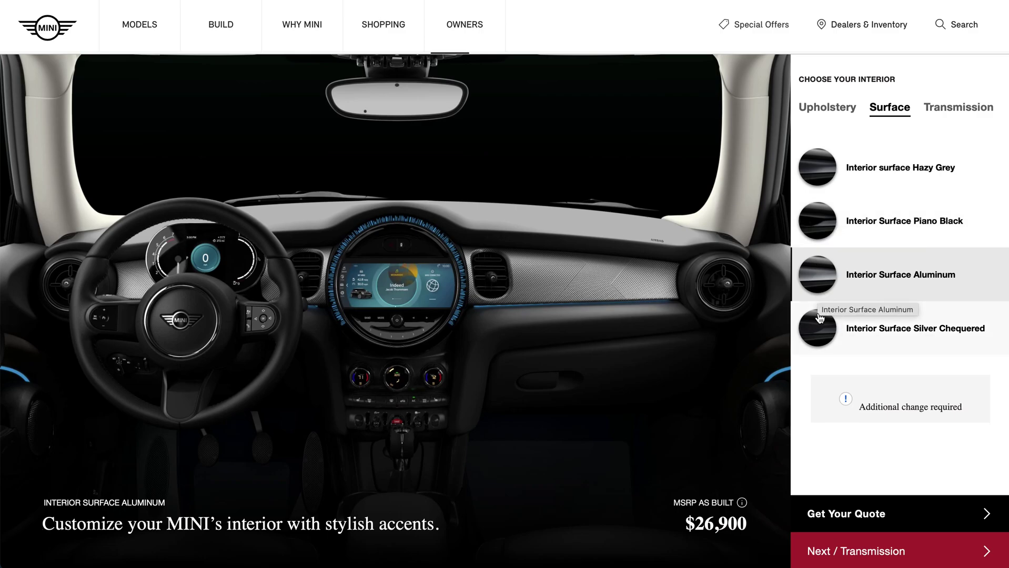
{"action": "left_click", "coordinate": [813, 169]}
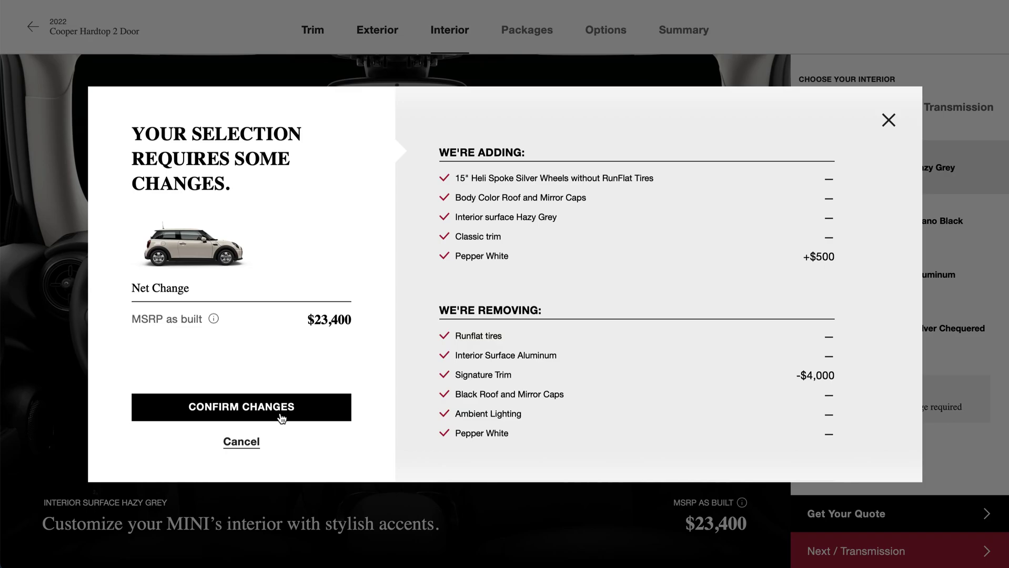
{"action": "left_click", "coordinate": [242, 442]}
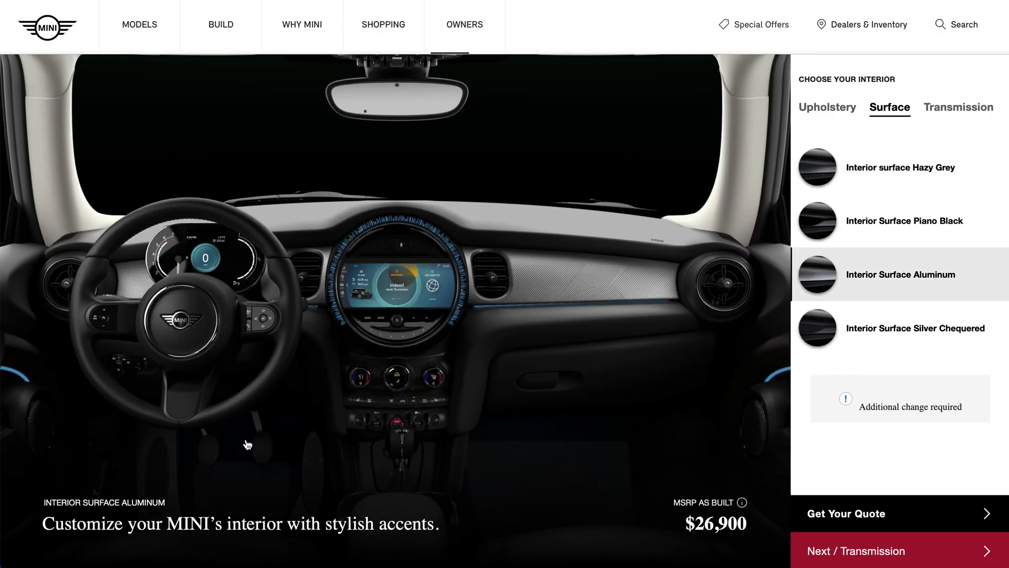
Proceed to the transmission choices and select the 7-Speed Dual Clutch Transmission.
{"action": "left_click", "coordinate": [859, 551]}
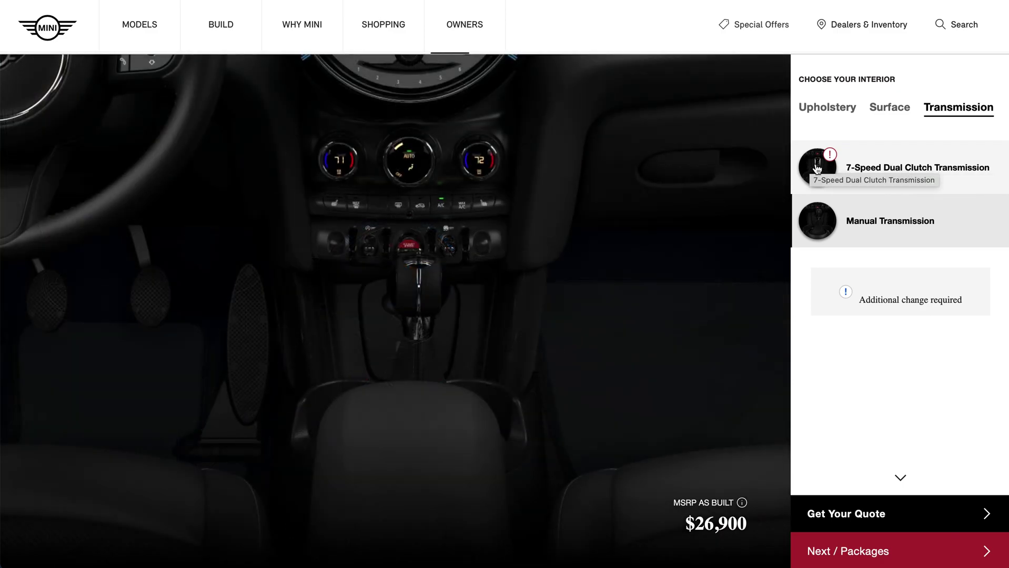
{"action": "left_click", "coordinate": [817, 168]}
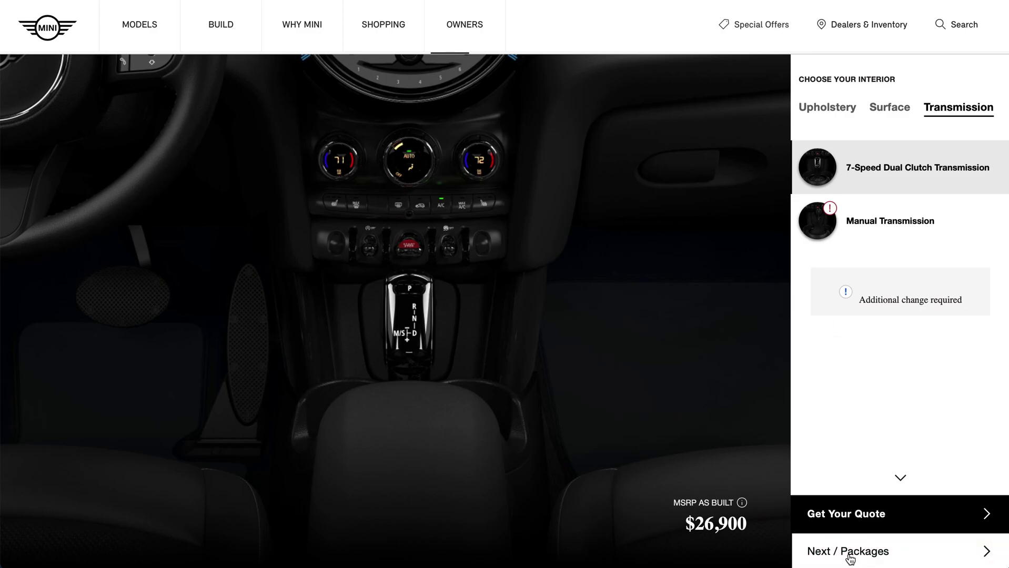
Compare the featured packages and add the $750 Driver Assistance package to the build.
{"action": "left_click", "coordinate": [850, 559]}
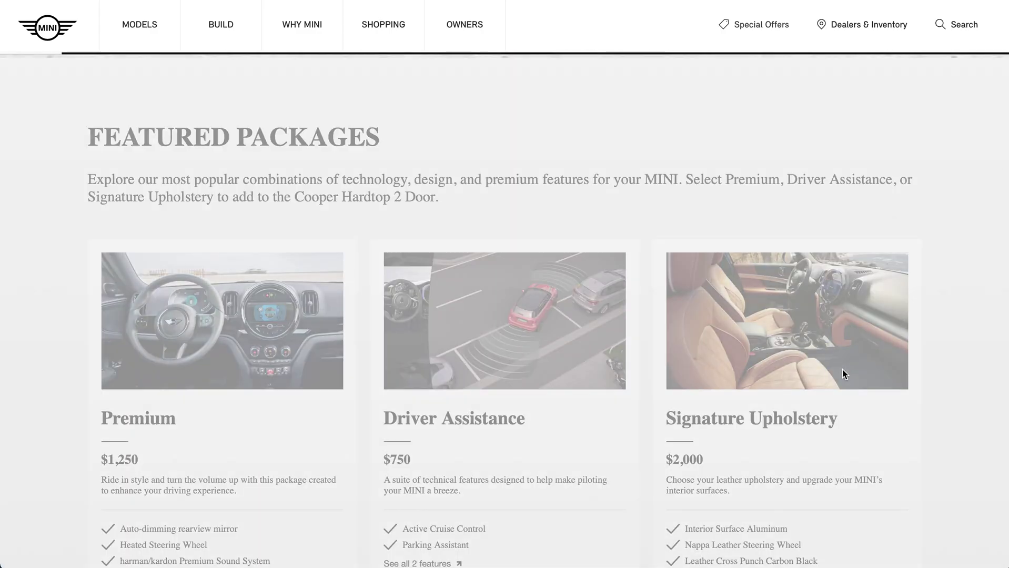
{"action": "scroll", "coordinate": [101, 328], "scroll_direction": "down", "scroll_amount": 3}
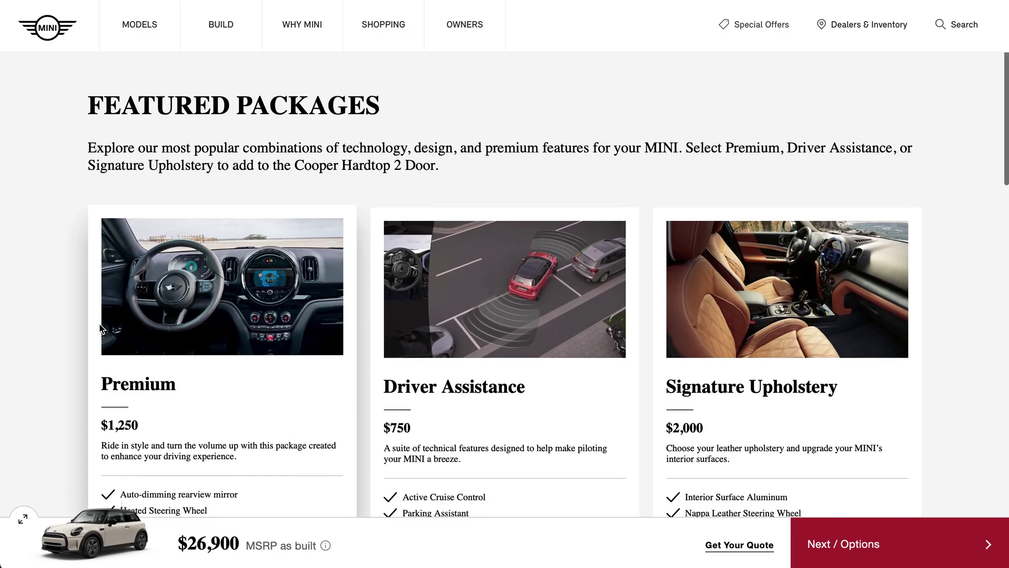
{"action": "scroll", "coordinate": [100, 329], "scroll_direction": "down", "scroll_amount": 1}
{"action": "scroll", "coordinate": [100, 329], "scroll_direction": "down", "scroll_amount": 2}
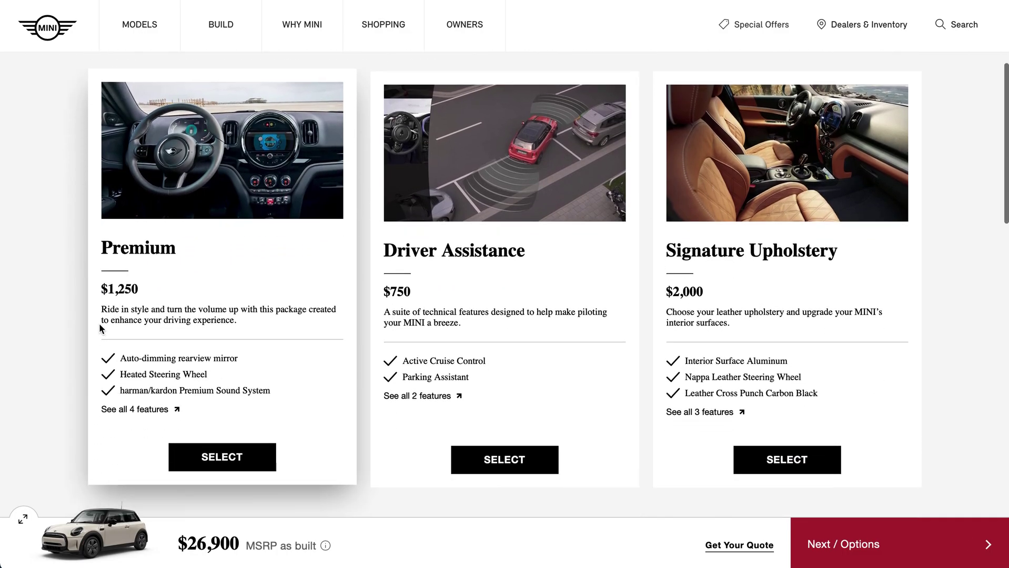
{"action": "scroll", "coordinate": [100, 329], "scroll_direction": "down", "scroll_amount": 1}
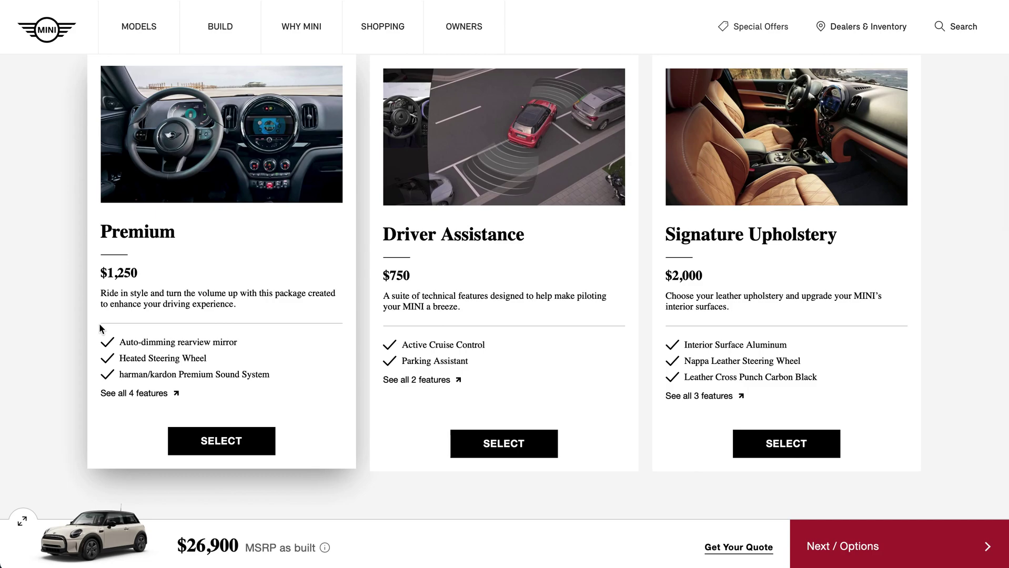
{"action": "left_click", "coordinate": [520, 443]}
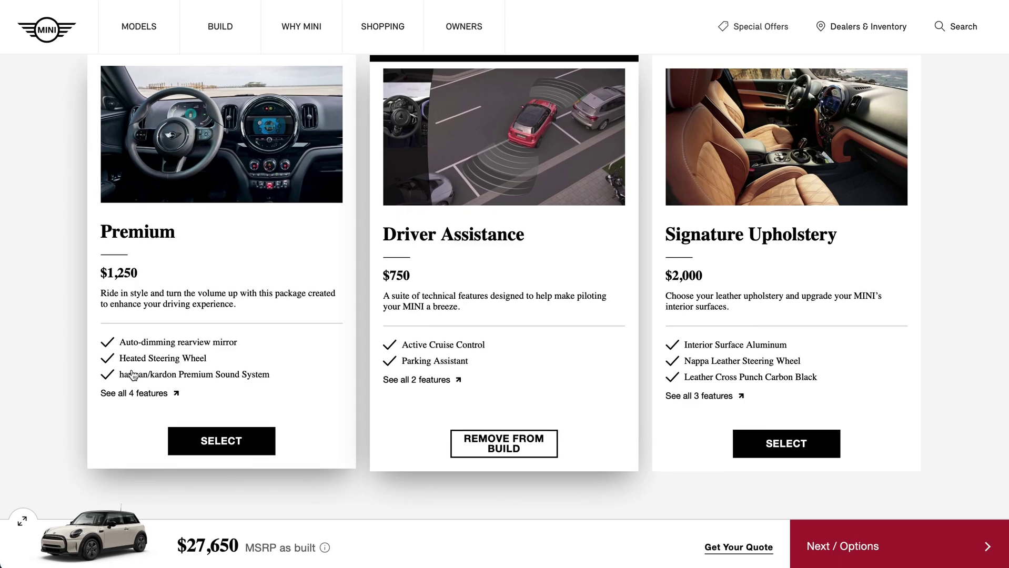
Review the additional packages, from the bonnet stripes to Touchscreen Navigation and Touchscreen Navigation Plus.
{"action": "scroll", "coordinate": [66, 338], "scroll_direction": "down", "scroll_amount": 8}
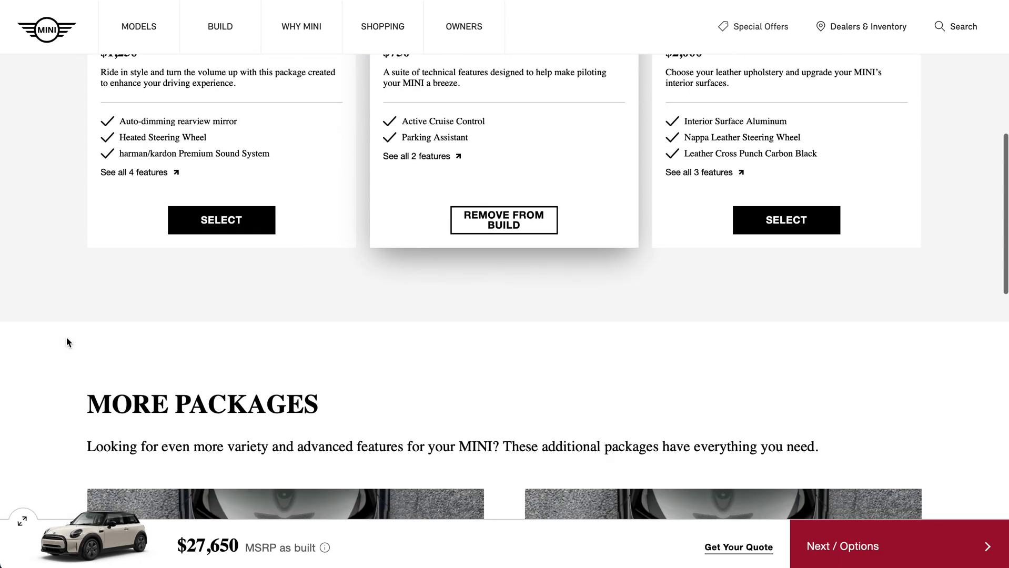
{"action": "scroll", "coordinate": [66, 337], "scroll_direction": "down", "scroll_amount": 8}
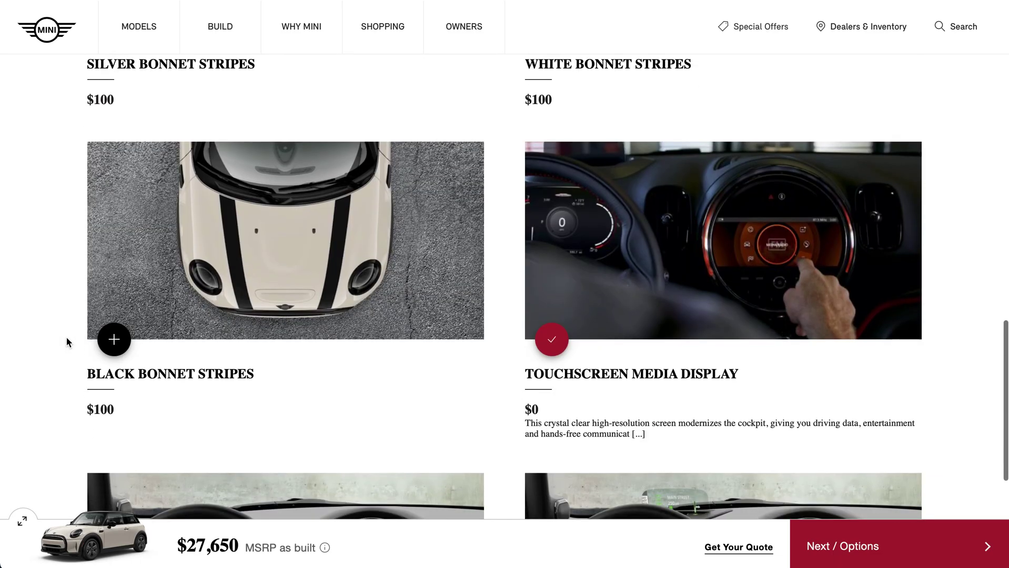
{"action": "scroll", "coordinate": [67, 342], "scroll_direction": "down", "scroll_amount": 4}
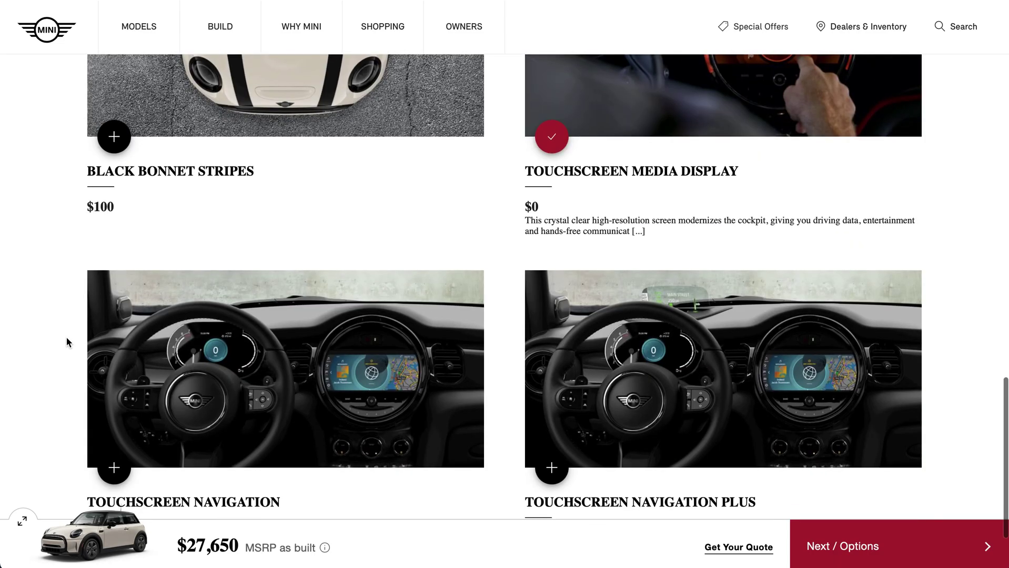
{"action": "scroll", "coordinate": [66, 342], "scroll_direction": "up", "scroll_amount": 3}
{"action": "scroll", "coordinate": [693, 217], "scroll_direction": "down", "scroll_amount": 5}
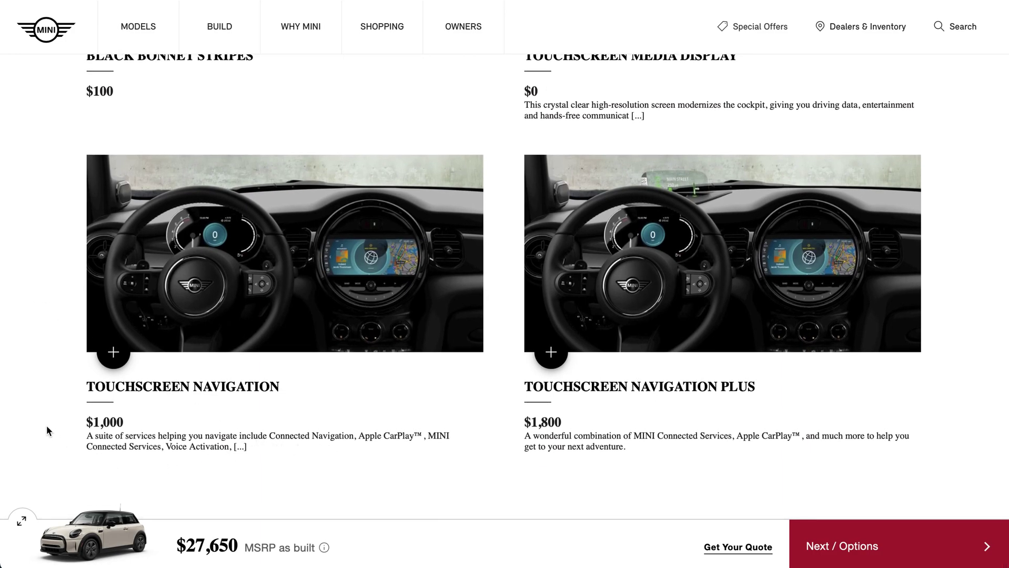
{"action": "scroll", "coordinate": [43, 417], "scroll_direction": "down", "scroll_amount": 1}
{"action": "scroll", "coordinate": [493, 360], "scroll_direction": "down", "scroll_amount": 1}
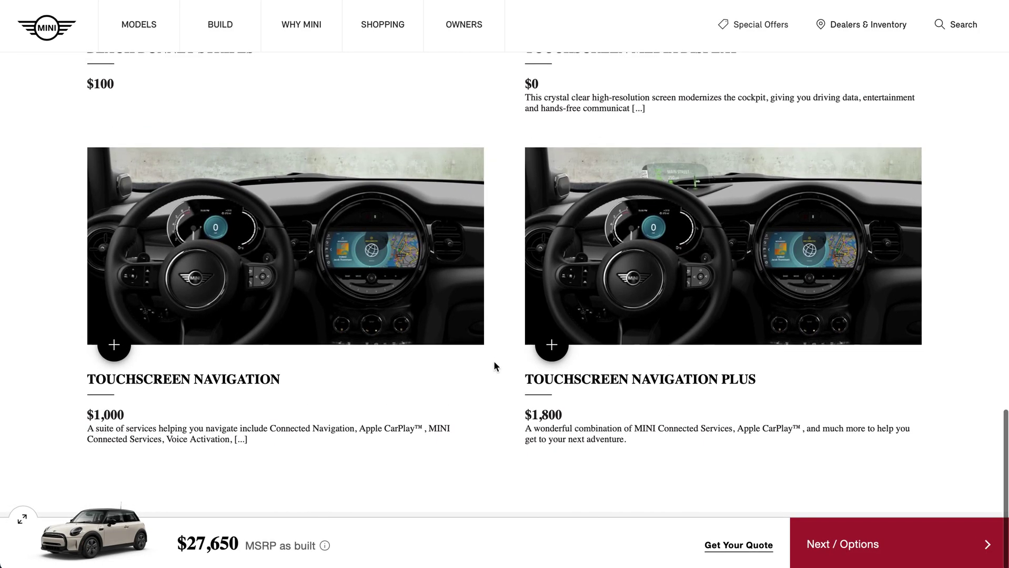
Proceed to the options and add the $250 Roof Rails and the $500 Alarm System to the build.
{"action": "left_click", "coordinate": [840, 547]}
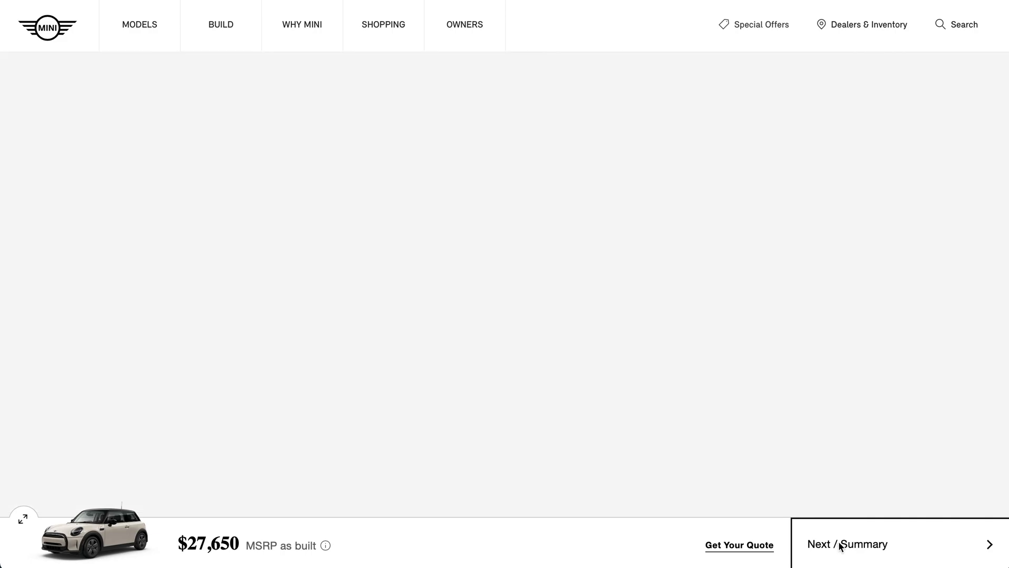
{"action": "scroll", "coordinate": [52, 279], "scroll_direction": "up", "scroll_amount": 1}
{"action": "left_click", "coordinate": [115, 337]}
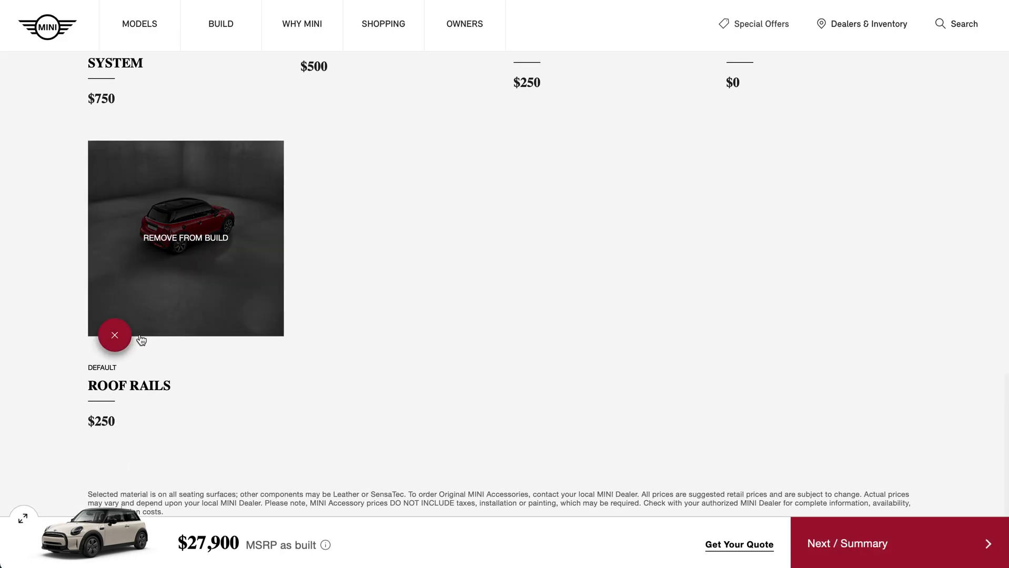
{"action": "scroll", "coordinate": [520, 342], "scroll_direction": "up", "scroll_amount": 5}
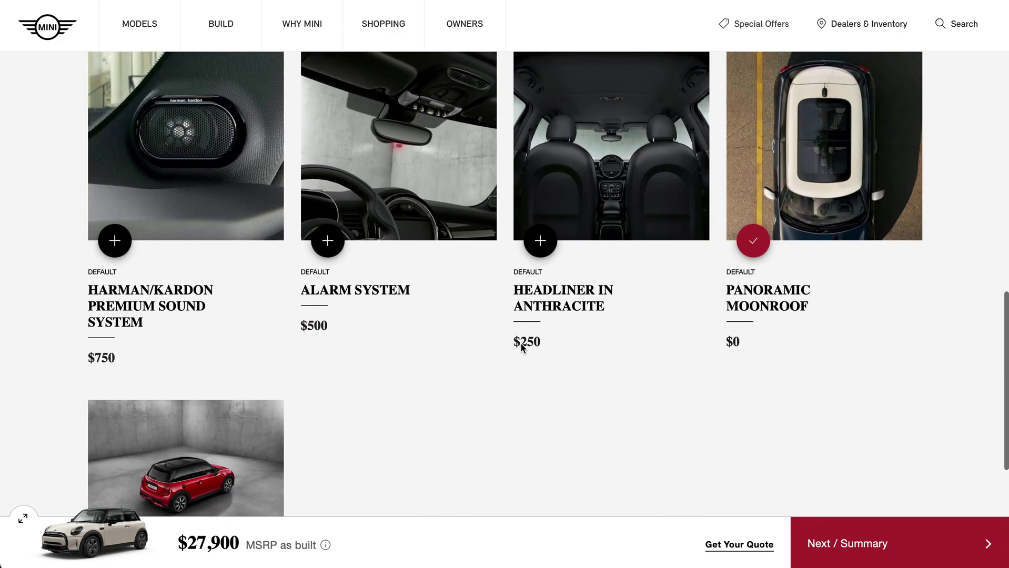
{"action": "left_click", "coordinate": [327, 241]}
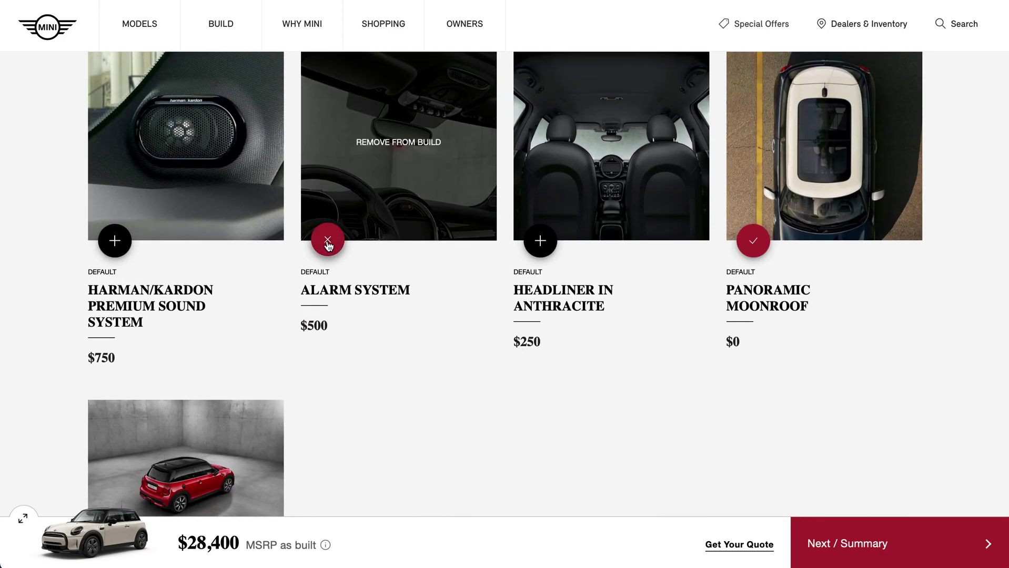
Try the $250 Headliner in Anthracite option and remove it from the build again.
{"action": "scroll", "coordinate": [444, 318], "scroll_direction": "up", "scroll_amount": 2}
{"action": "left_click", "coordinate": [542, 328]}
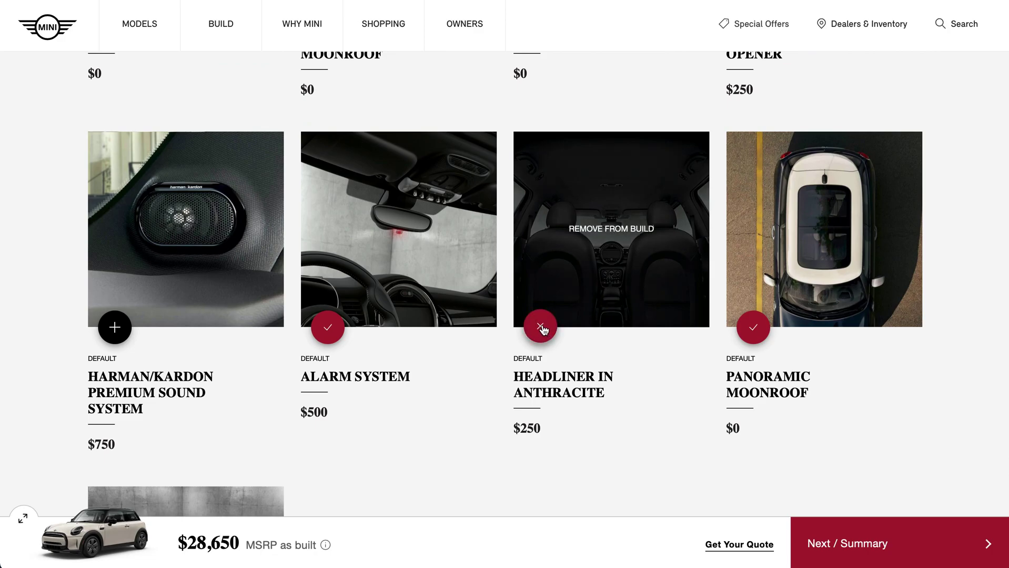
{"action": "left_click", "coordinate": [542, 331]}
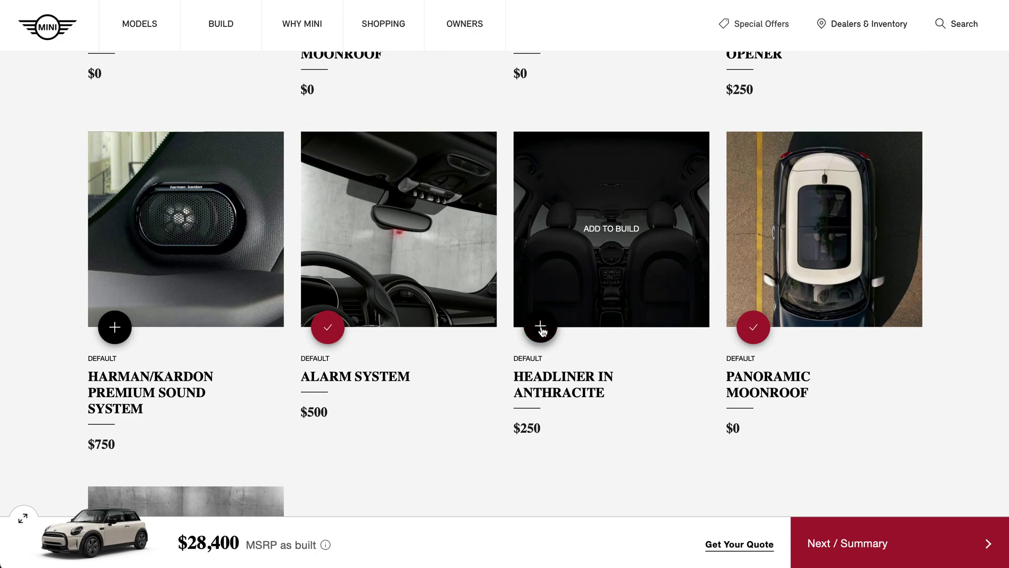
Review the other available options, including the garage-door opener, Parking Assistant, heated front seats, Storage Package and tire choices.
{"action": "scroll", "coordinate": [521, 249], "scroll_direction": "up", "scroll_amount": 3}
{"action": "scroll", "coordinate": [520, 246], "scroll_direction": "down", "scroll_amount": 2}
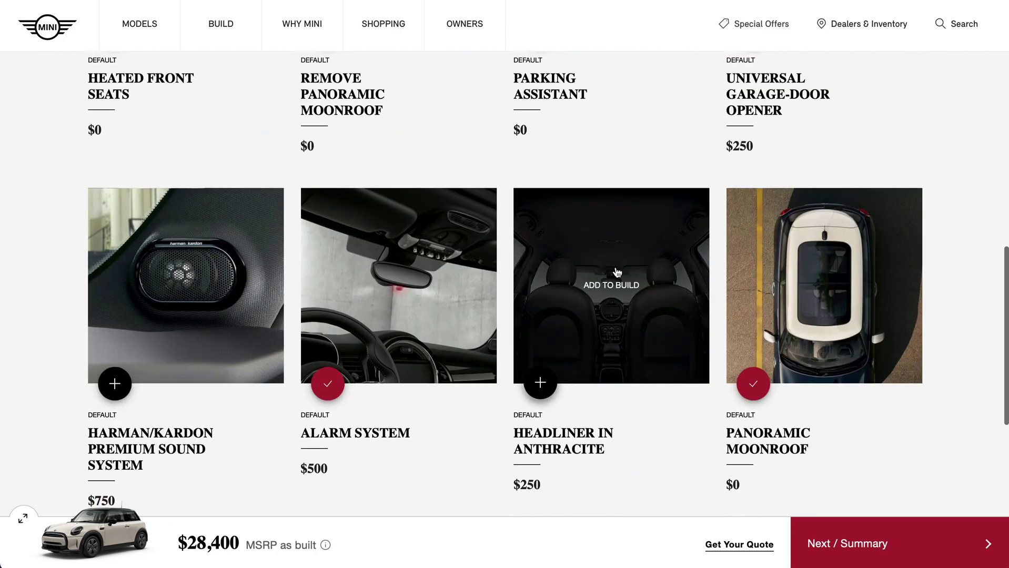
{"action": "scroll", "coordinate": [616, 272], "scroll_direction": "up", "scroll_amount": 3}
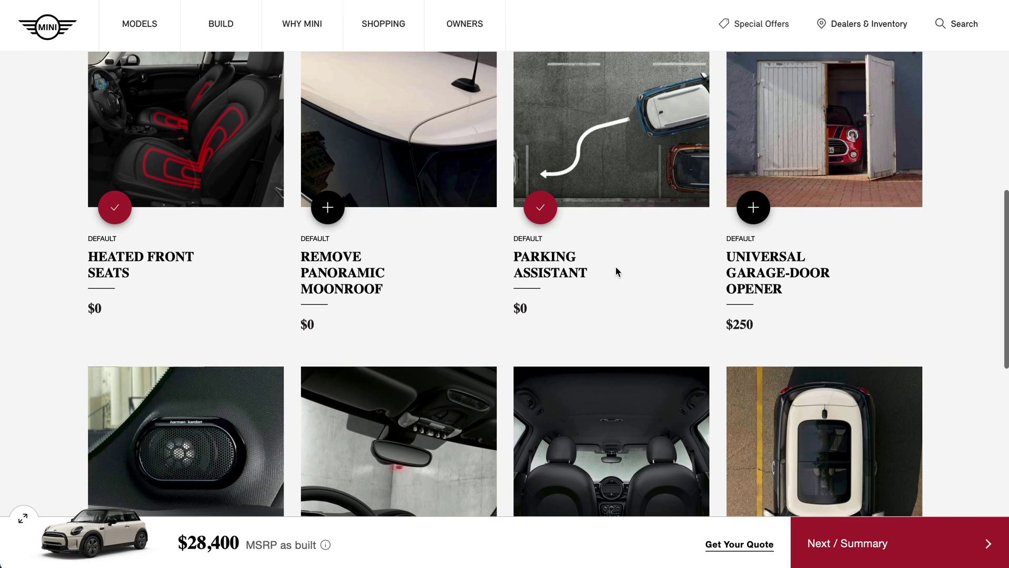
{"action": "scroll", "coordinate": [617, 272], "scroll_direction": "up", "scroll_amount": 2}
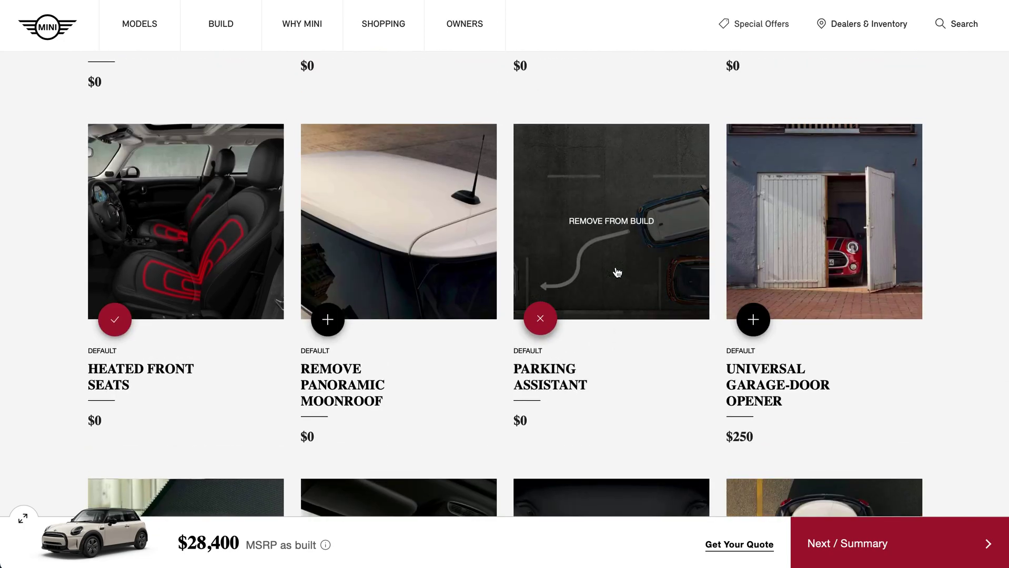
{"action": "scroll", "coordinate": [618, 272], "scroll_direction": "up", "scroll_amount": 1}
{"action": "scroll", "coordinate": [617, 272], "scroll_direction": "up", "scroll_amount": 1}
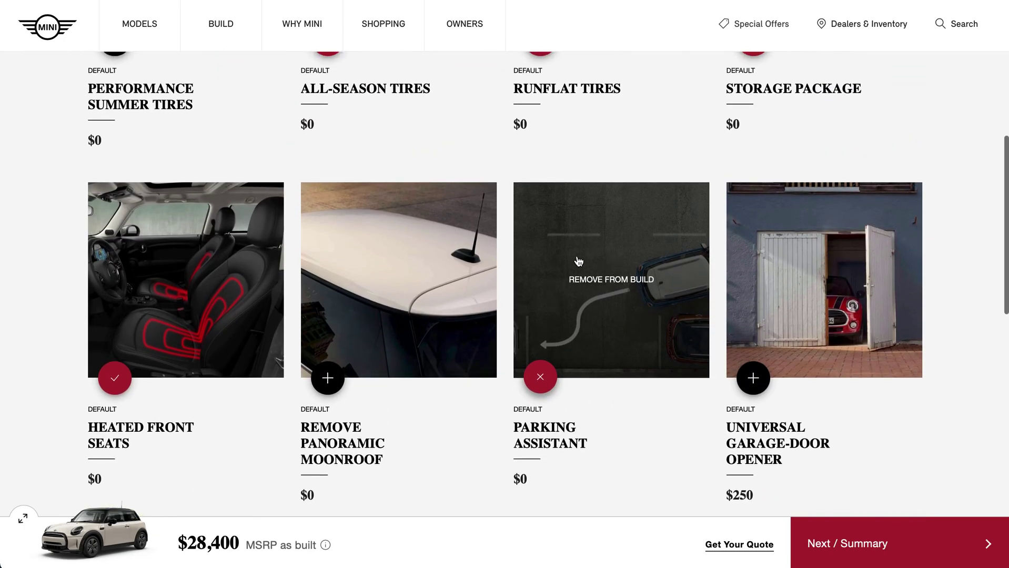
{"action": "scroll", "coordinate": [40, 295], "scroll_direction": "up", "scroll_amount": 2}
{"action": "scroll", "coordinate": [40, 296], "scroll_direction": "up", "scroll_amount": 2}
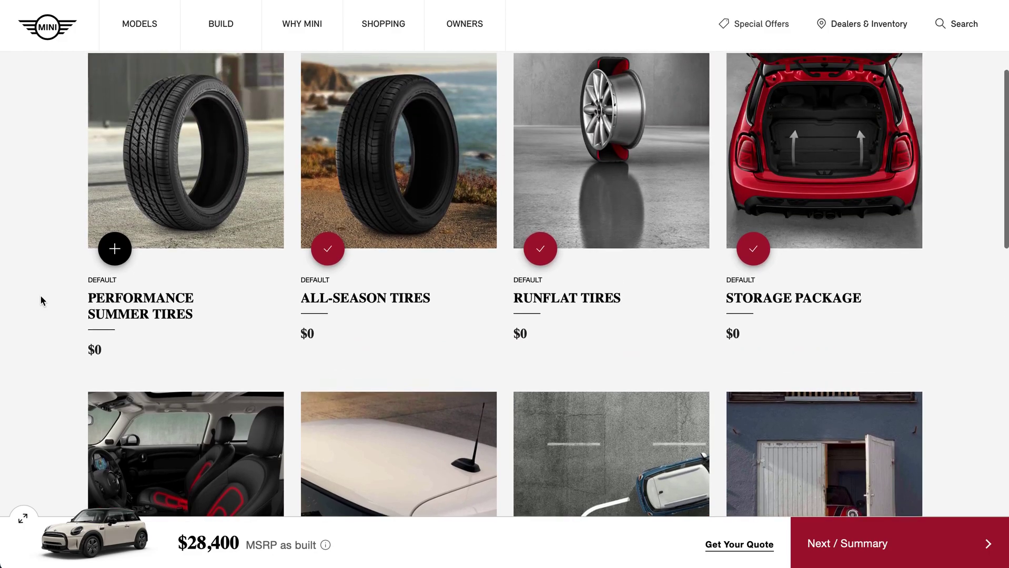
{"action": "scroll", "coordinate": [40, 296], "scroll_direction": "up", "scroll_amount": 1}
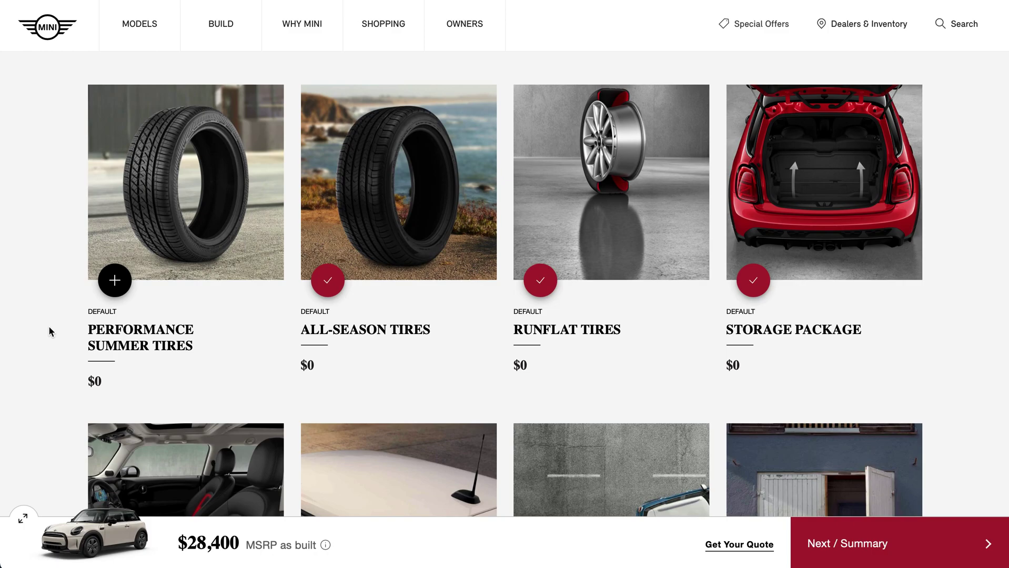
{"action": "scroll", "coordinate": [49, 329], "scroll_direction": "down", "scroll_amount": 3}
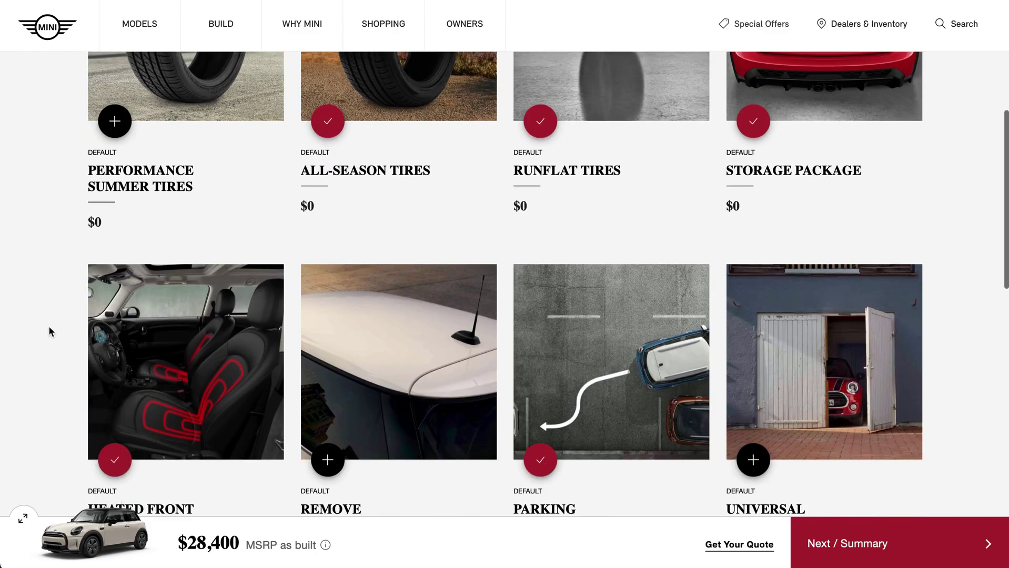
Inspect the configured car in the enlarged exterior view, rotating it to its opposite side, and close the view.
{"action": "left_click", "coordinate": [23, 519]}
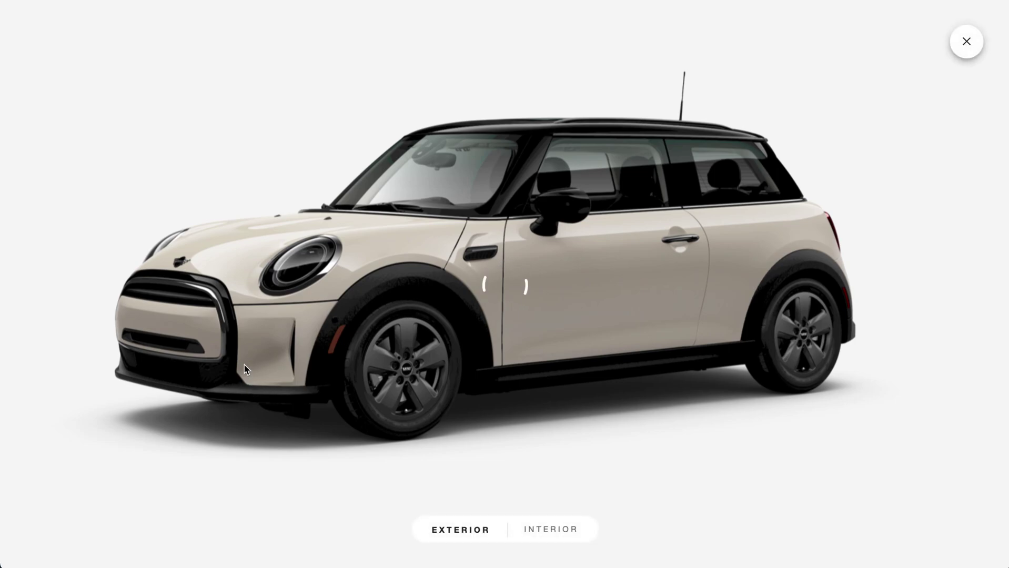
{"action": "left_click_drag", "start_coordinate": [245, 364], "coordinate": [531, 353]}
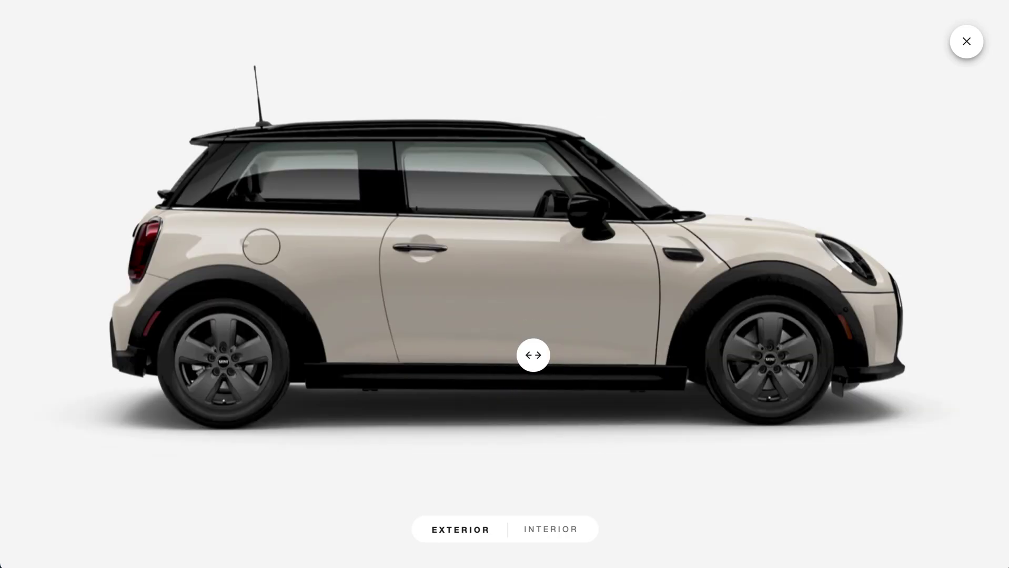
{"action": "left_click", "coordinate": [970, 49]}
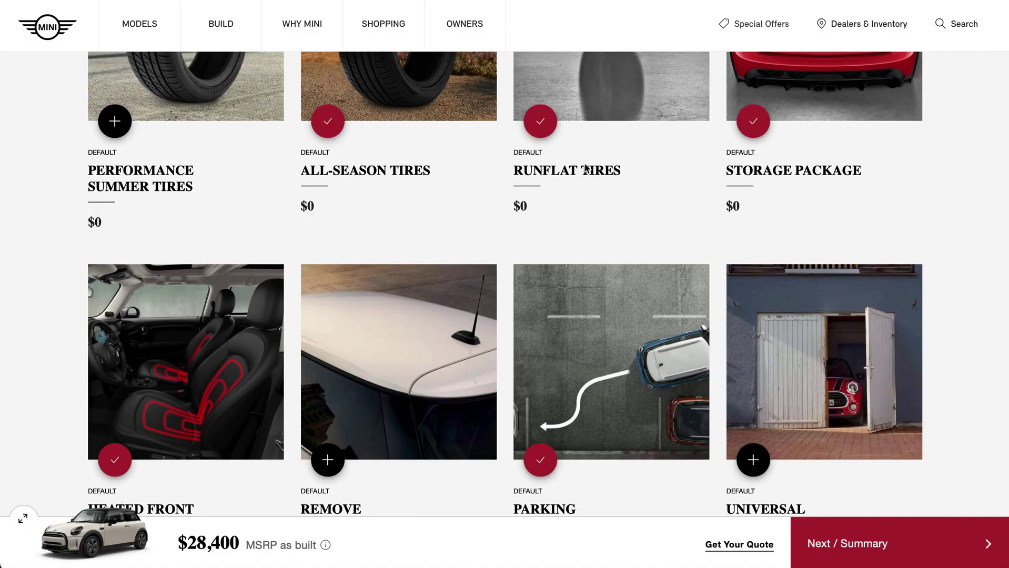
Discard the Cooper build by starting over and begin designing the 2022 John Cooper Works Hardtop 2 Door.
{"action": "scroll", "coordinate": [586, 167], "scroll_direction": "up", "scroll_amount": 5}
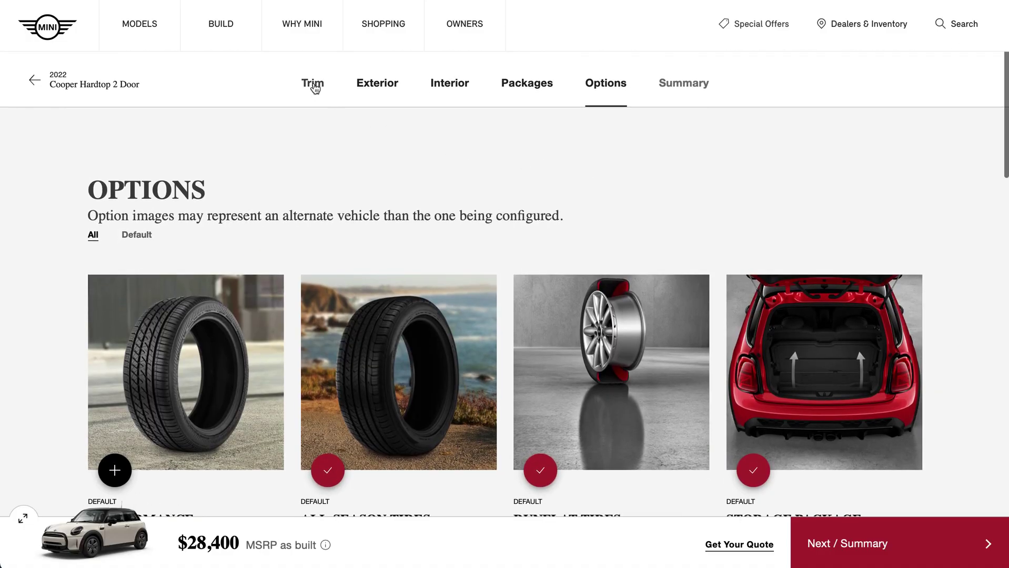
{"action": "left_click", "coordinate": [46, 87]}
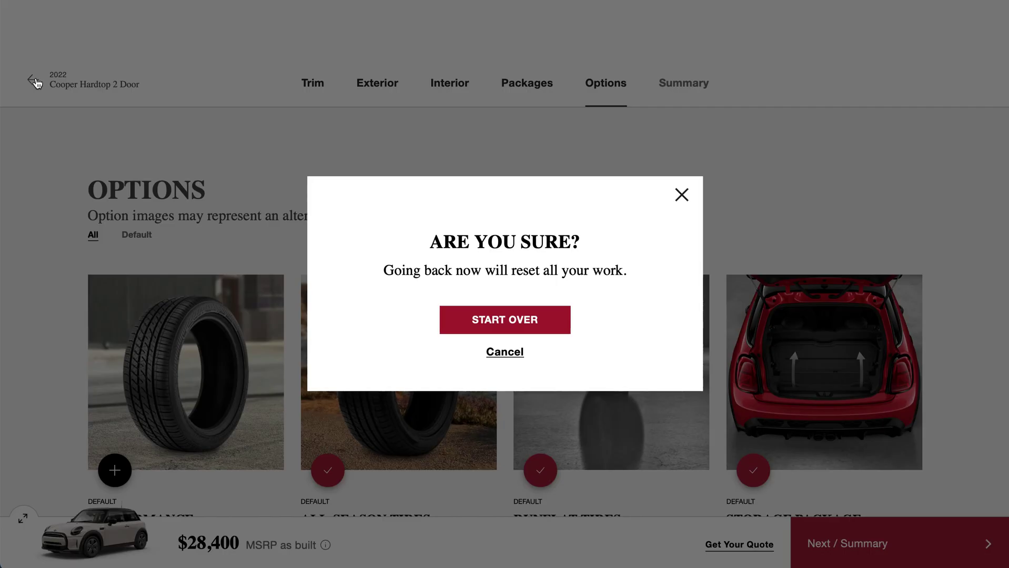
{"action": "left_click", "coordinate": [518, 324]}
{"action": "scroll", "coordinate": [517, 321], "scroll_direction": "down", "scroll_amount": 4}
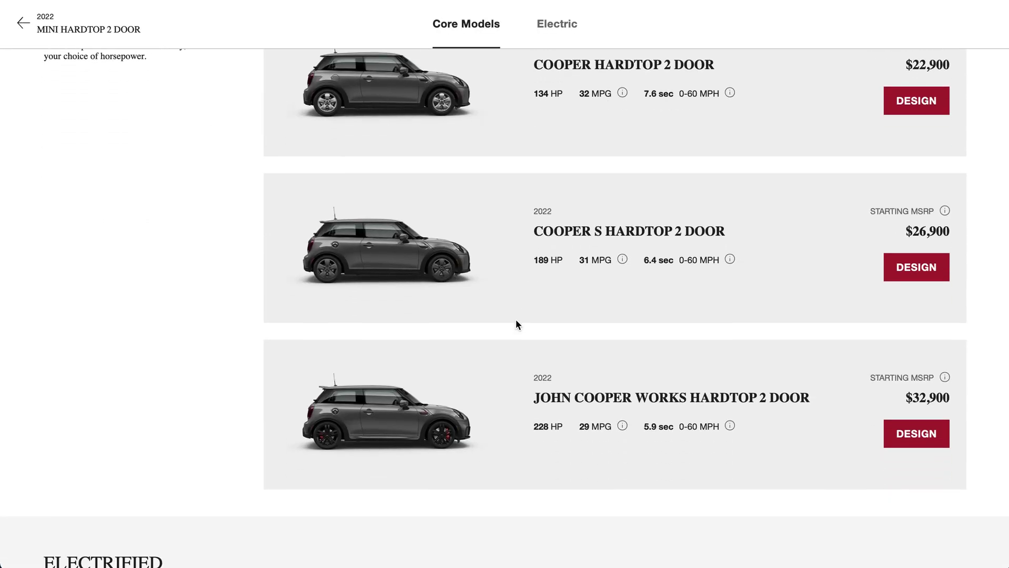
{"action": "left_click", "coordinate": [905, 419]}
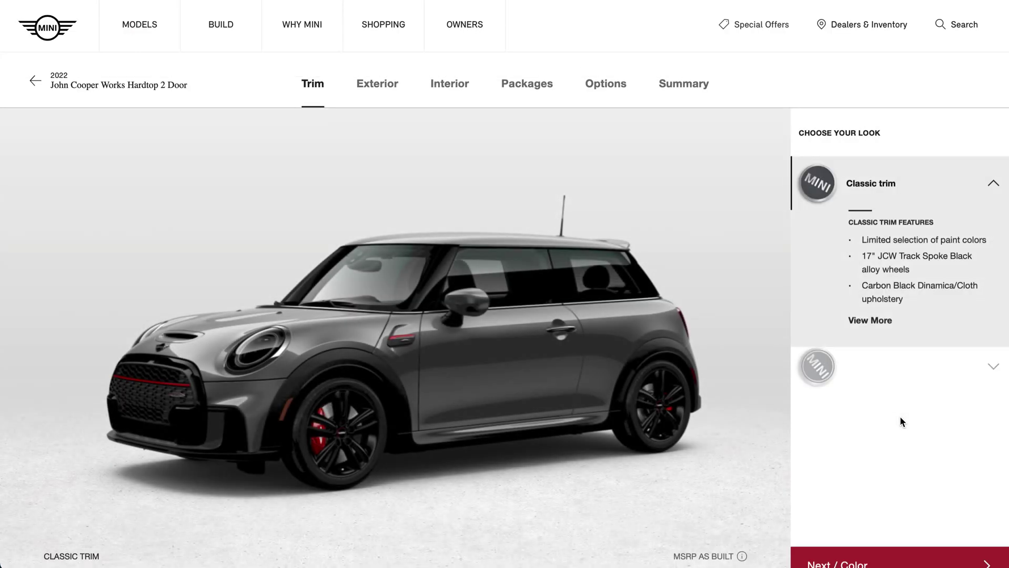
Choose the $7,000 Iconic trim and the MINI Yours Enigmatic Black Metallic exterior color.
{"action": "left_click", "coordinate": [900, 417]}
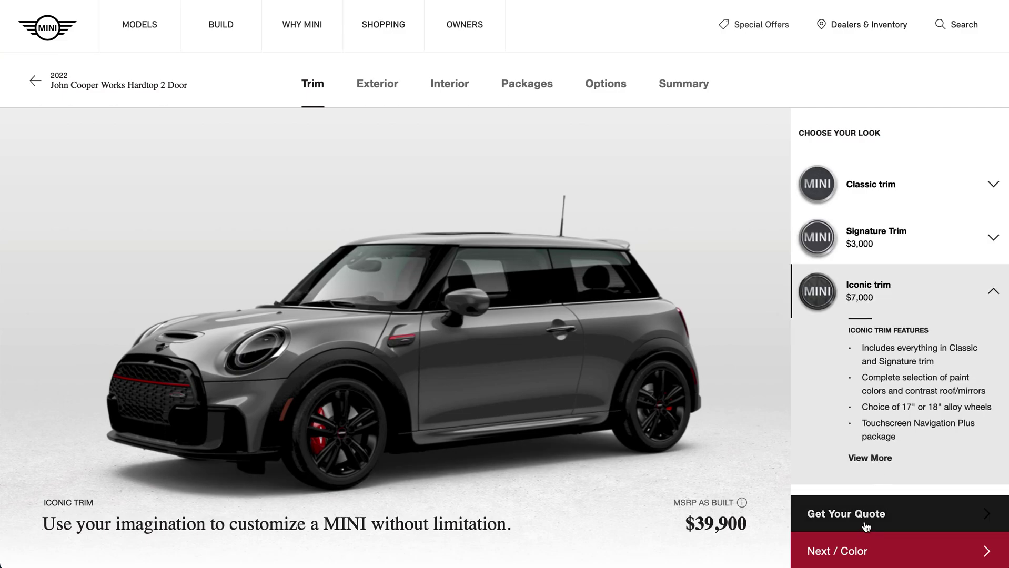
{"action": "left_click", "coordinate": [861, 551]}
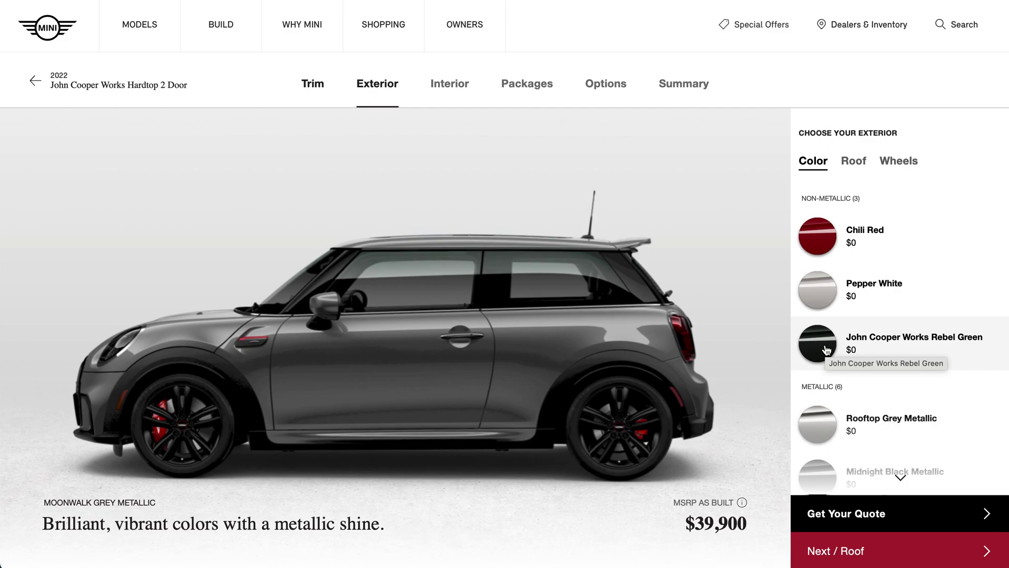
{"action": "scroll", "coordinate": [827, 351], "scroll_direction": "down", "scroll_amount": 5}
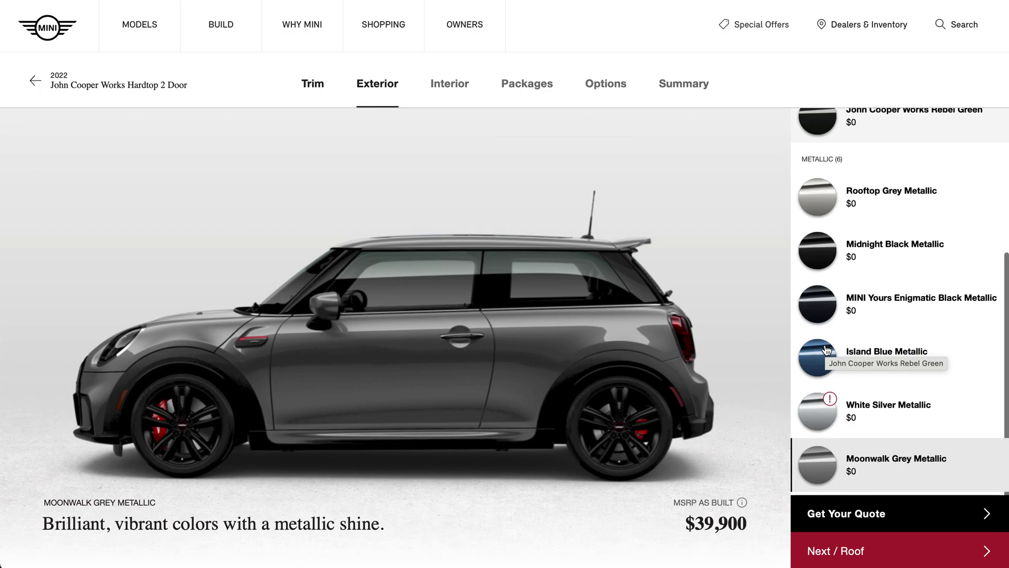
{"action": "left_click", "coordinate": [820, 312]}
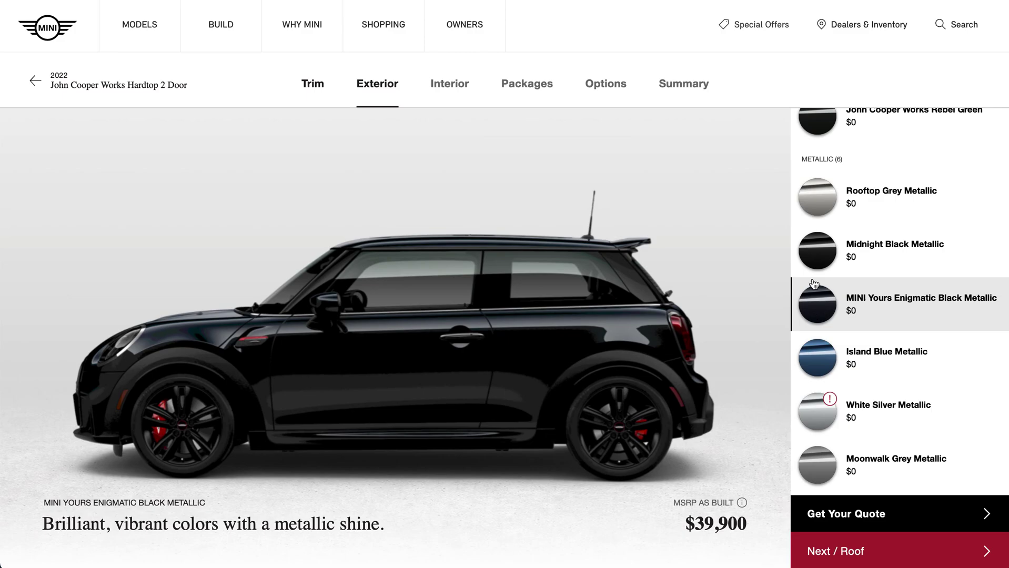
Select the White Roof and Mirror Caps and the 18" JCW Circuit Spoke 2-Tone wheels with runflat tires.
{"action": "scroll", "coordinate": [842, 252], "scroll_direction": "up", "scroll_amount": 5}
{"action": "left_click", "coordinate": [854, 164]}
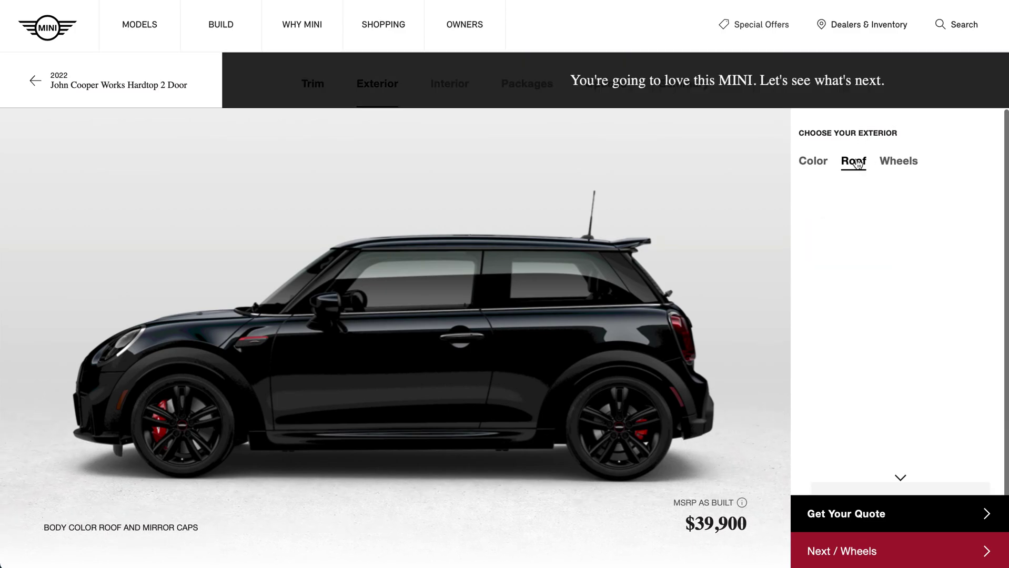
{"action": "left_click", "coordinate": [827, 335]}
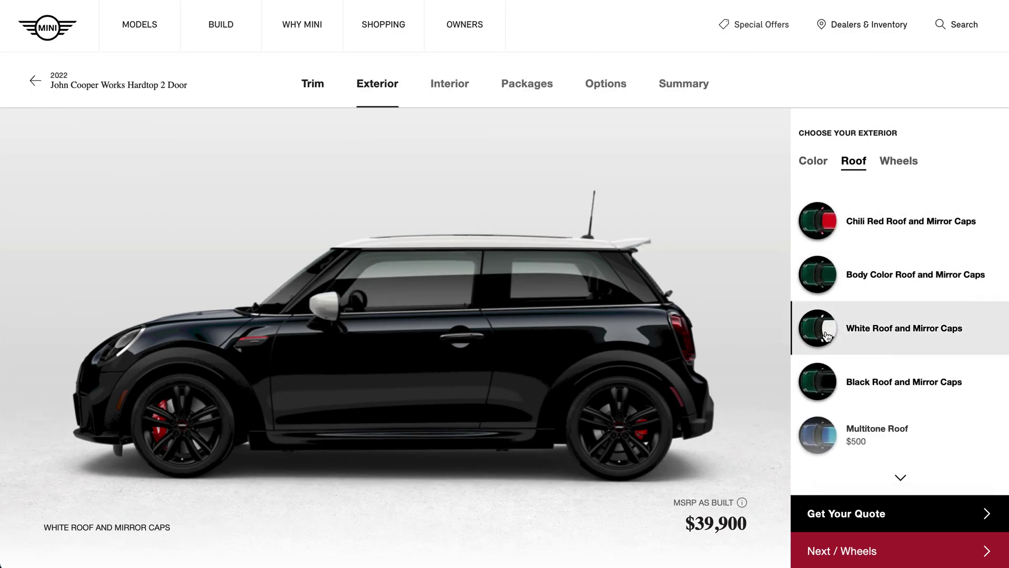
{"action": "left_click", "coordinate": [899, 162]}
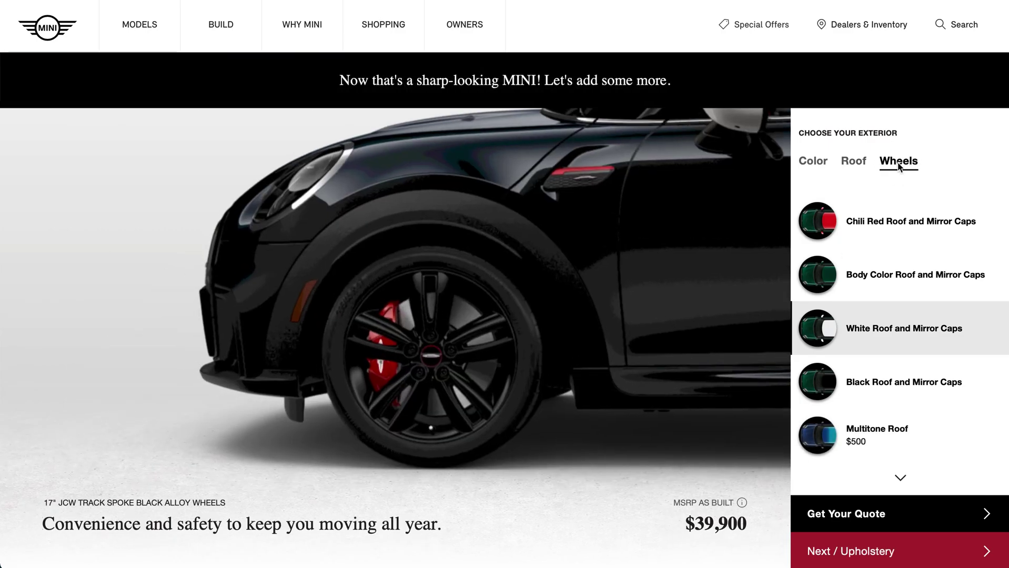
{"action": "left_click", "coordinate": [817, 274]}
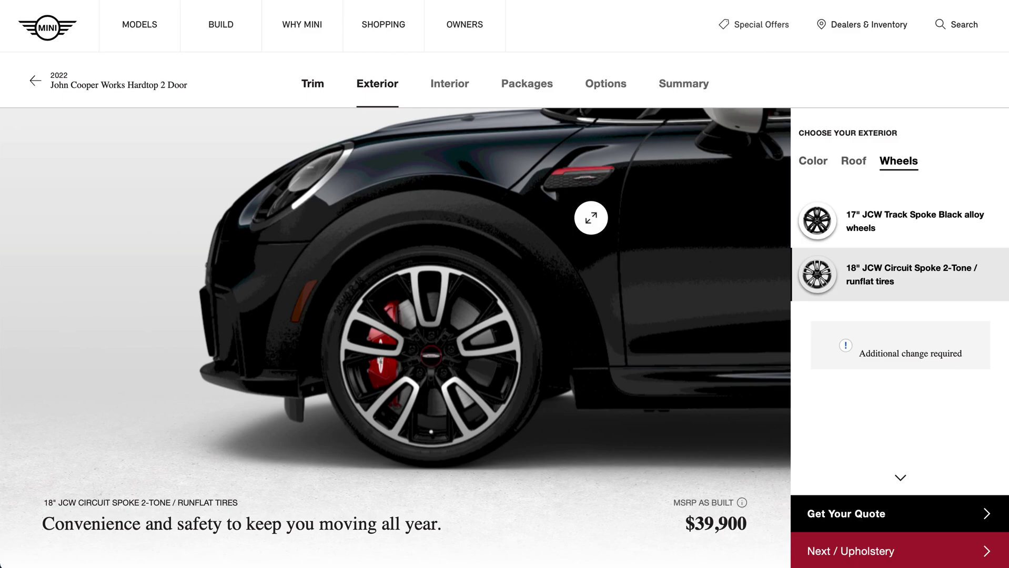
Set the interior to Carbon Black Dinamica/Leather upholstery with the Silver Chequered interior surface.
{"action": "left_click", "coordinate": [448, 90]}
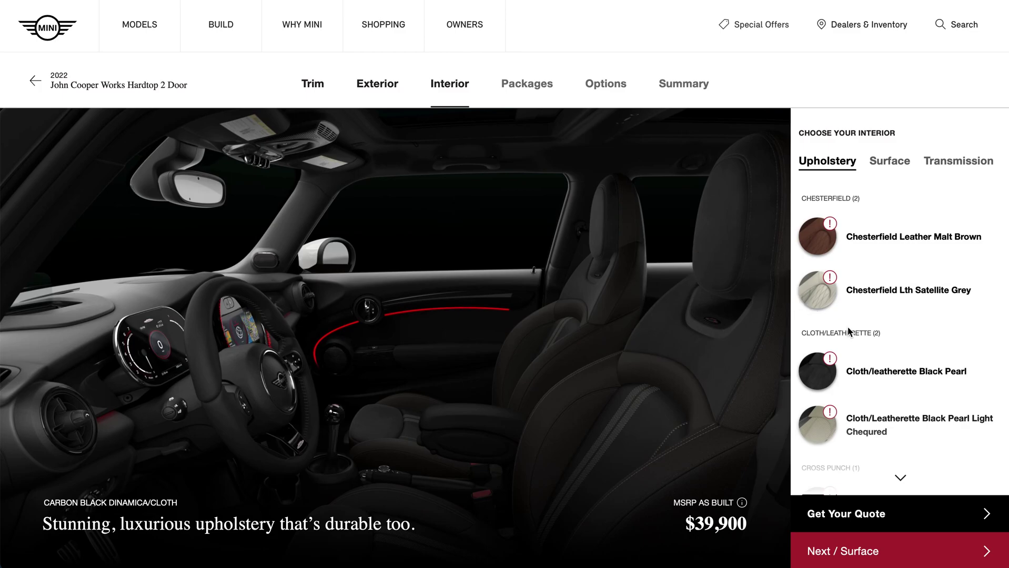
{"action": "scroll", "coordinate": [847, 326], "scroll_direction": "down", "scroll_amount": 6}
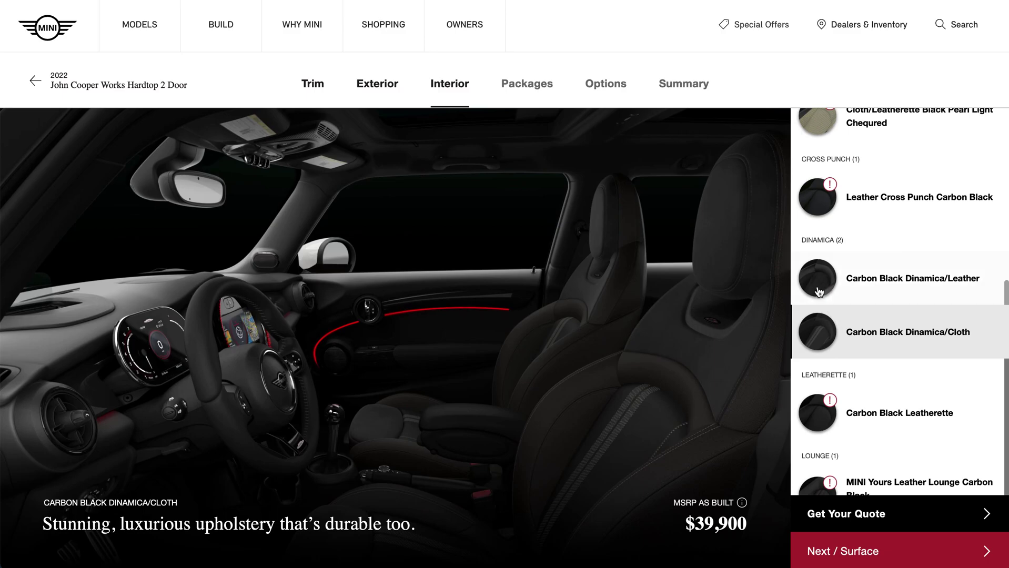
{"action": "left_click", "coordinate": [820, 280]}
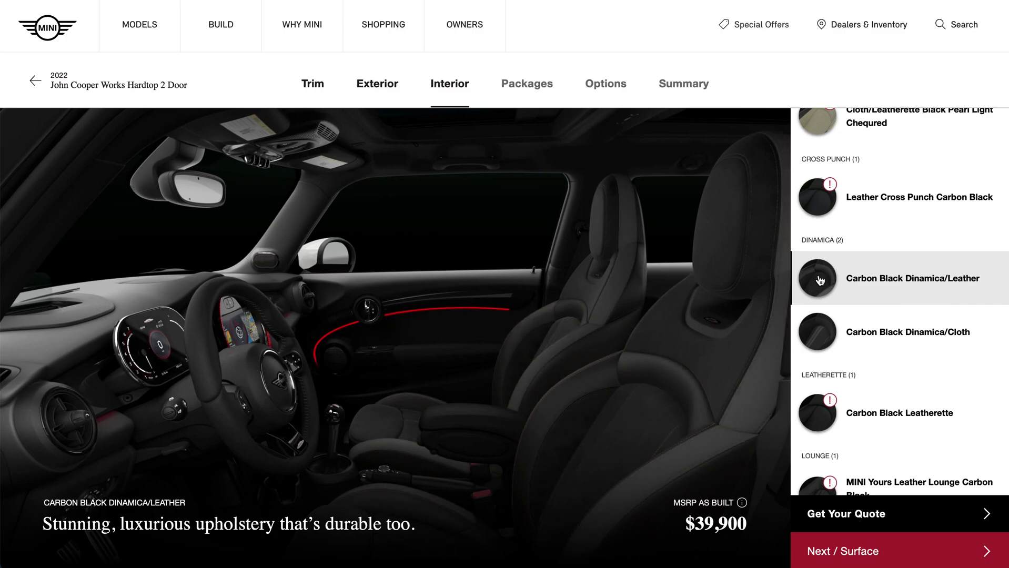
{"action": "scroll", "coordinate": [821, 280], "scroll_direction": "down", "scroll_amount": 3}
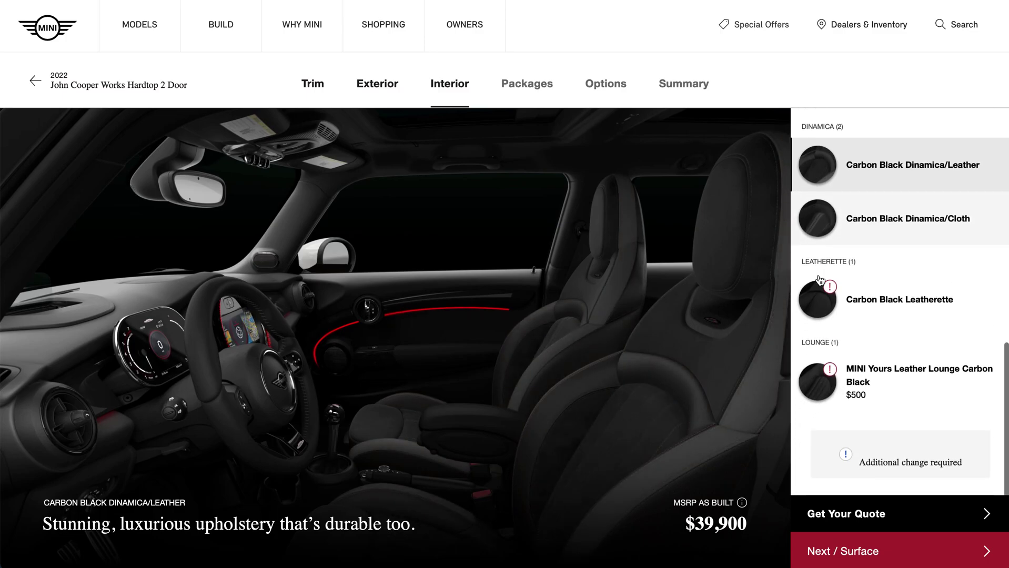
{"action": "scroll", "coordinate": [819, 279], "scroll_direction": "up", "scroll_amount": 10}
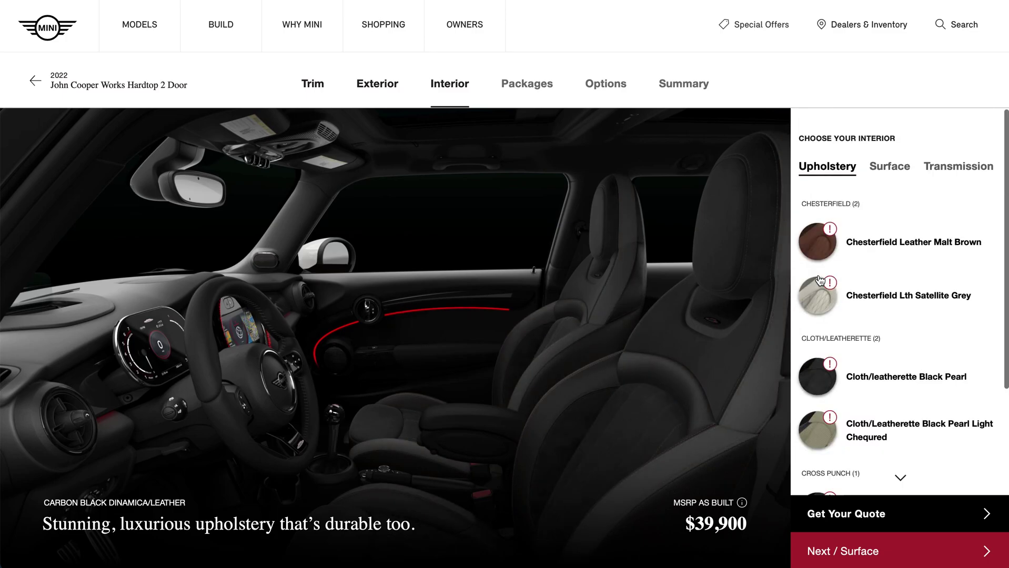
{"action": "left_click", "coordinate": [890, 161]}
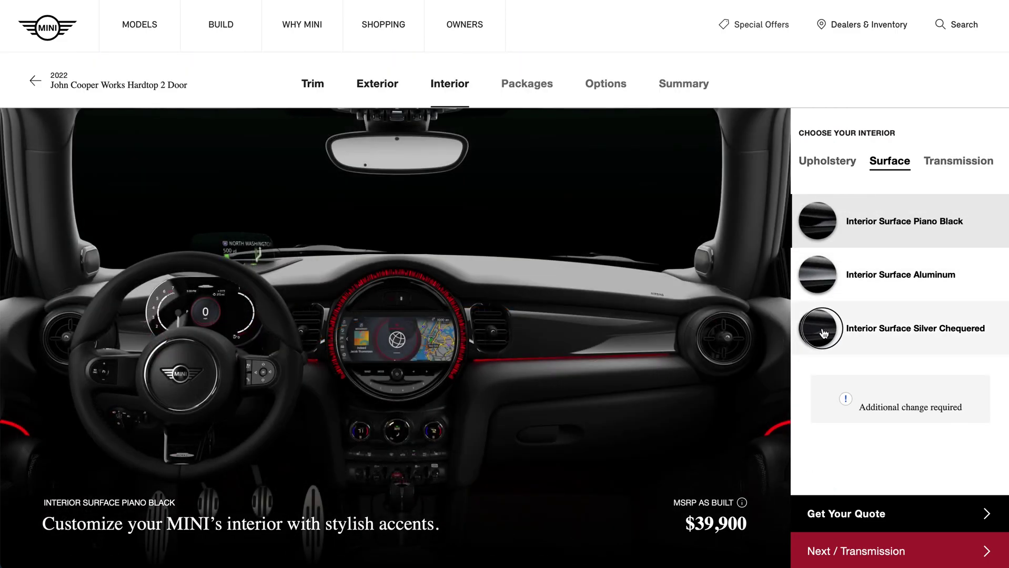
{"action": "left_click", "coordinate": [824, 333]}
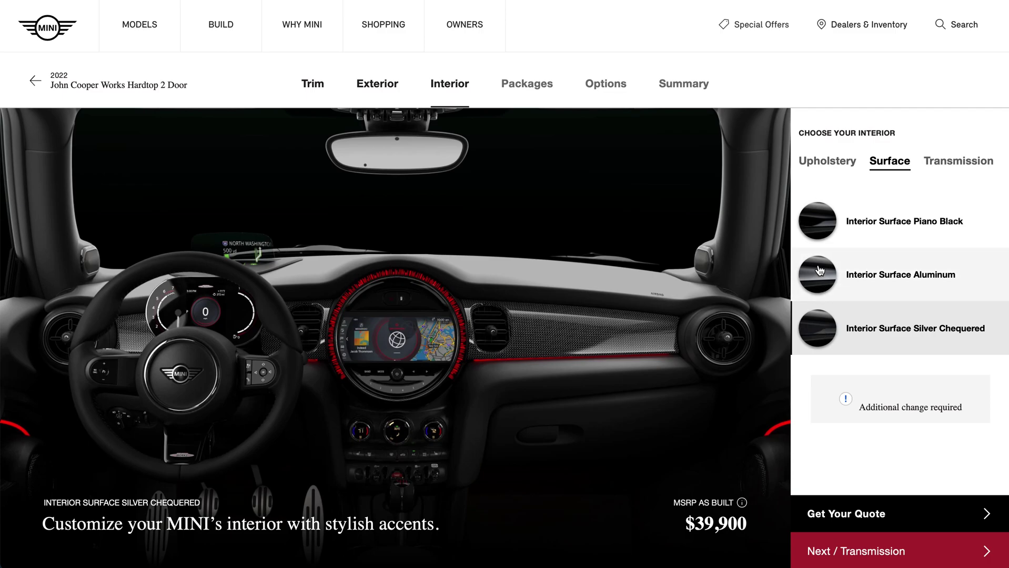
Choose the Piano Black interior surface and the Manual Transmission, and continue to the packages.
{"action": "left_click", "coordinate": [819, 233]}
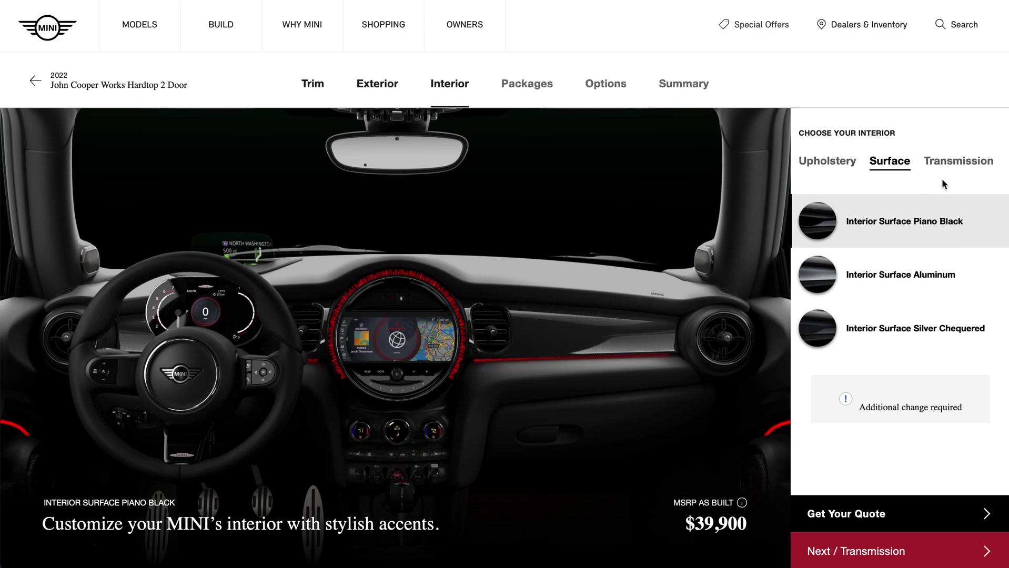
{"action": "left_click", "coordinate": [959, 166]}
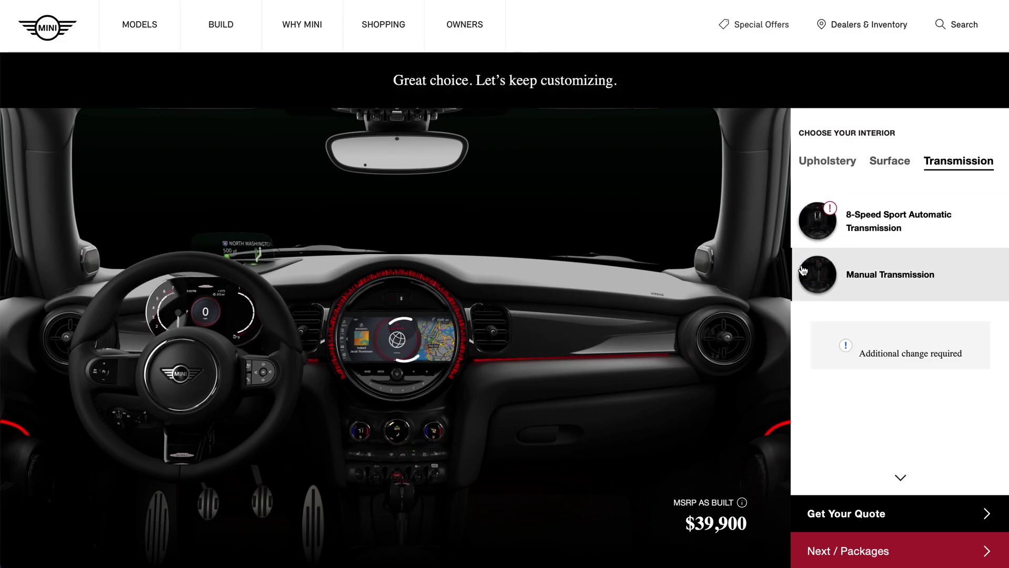
{"action": "left_click", "coordinate": [819, 275]}
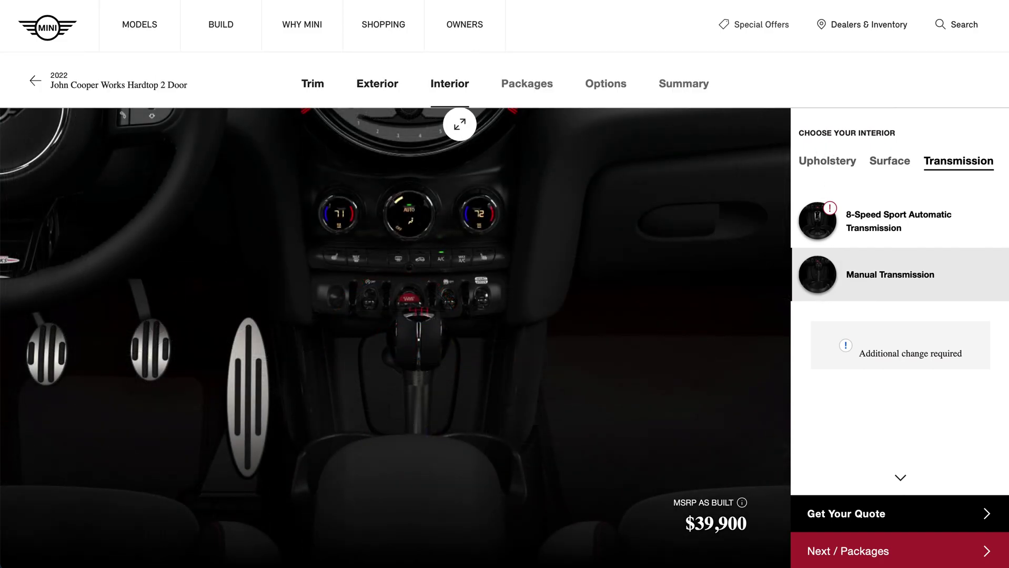
{"action": "left_click", "coordinate": [525, 87]}
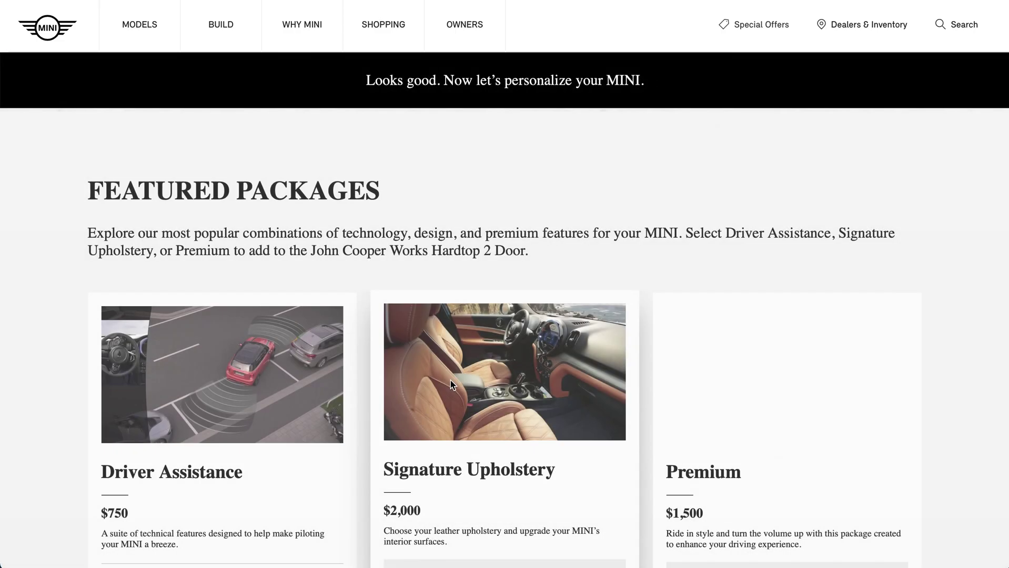
Try to add the $2,000 Signature Upholstery package to the build, and decline the changes it requires.
{"action": "scroll", "coordinate": [450, 381], "scroll_direction": "down", "scroll_amount": 3}
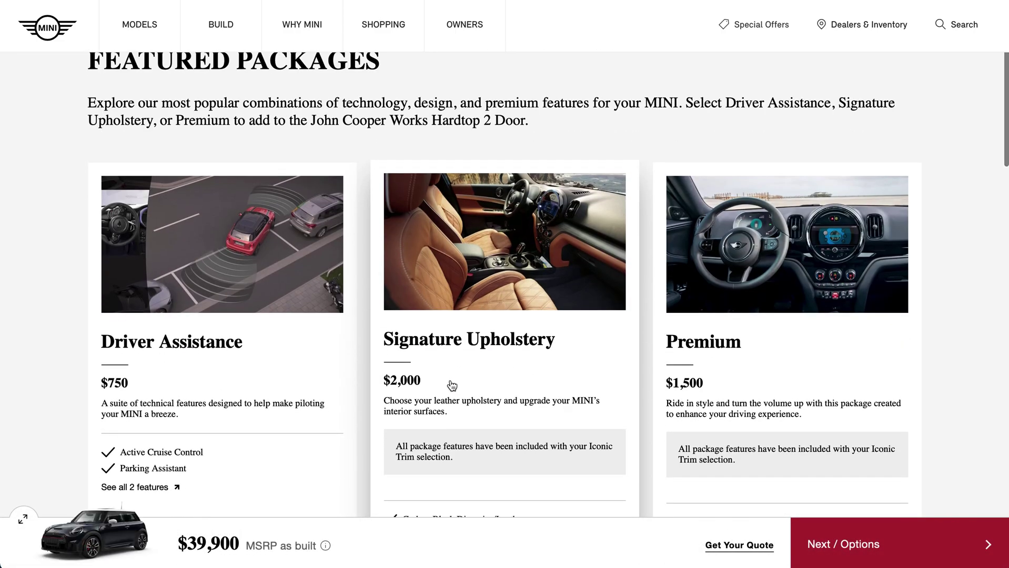
{"action": "scroll", "coordinate": [451, 384], "scroll_direction": "down", "scroll_amount": 1}
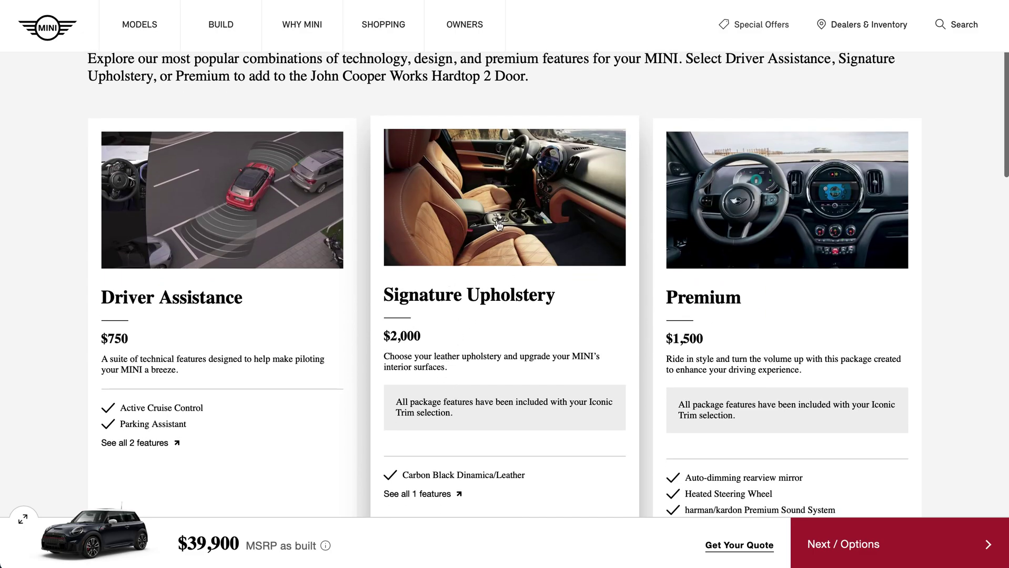
{"action": "scroll", "coordinate": [498, 226], "scroll_direction": "down", "scroll_amount": 2}
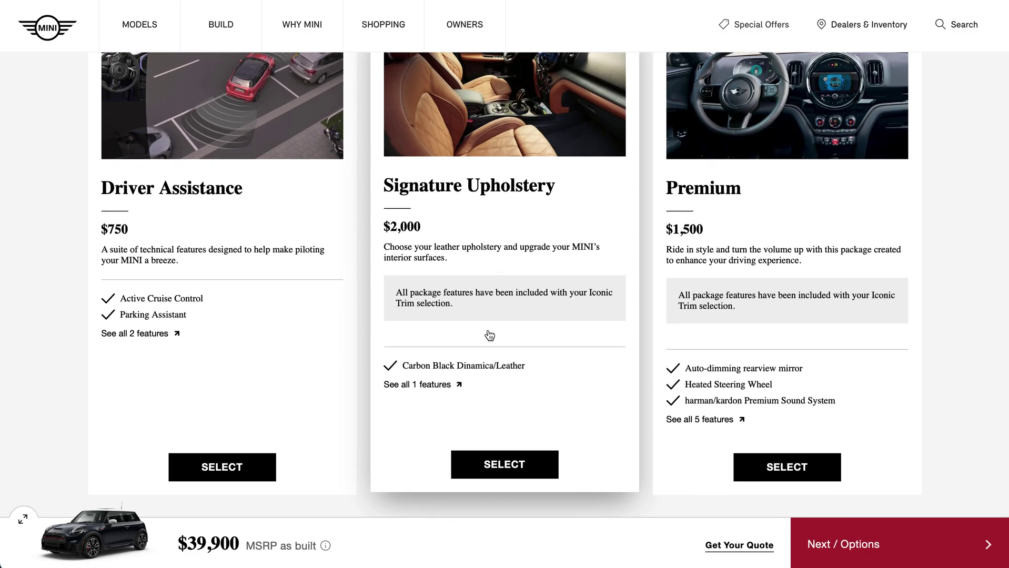
{"action": "left_click", "coordinate": [436, 388]}
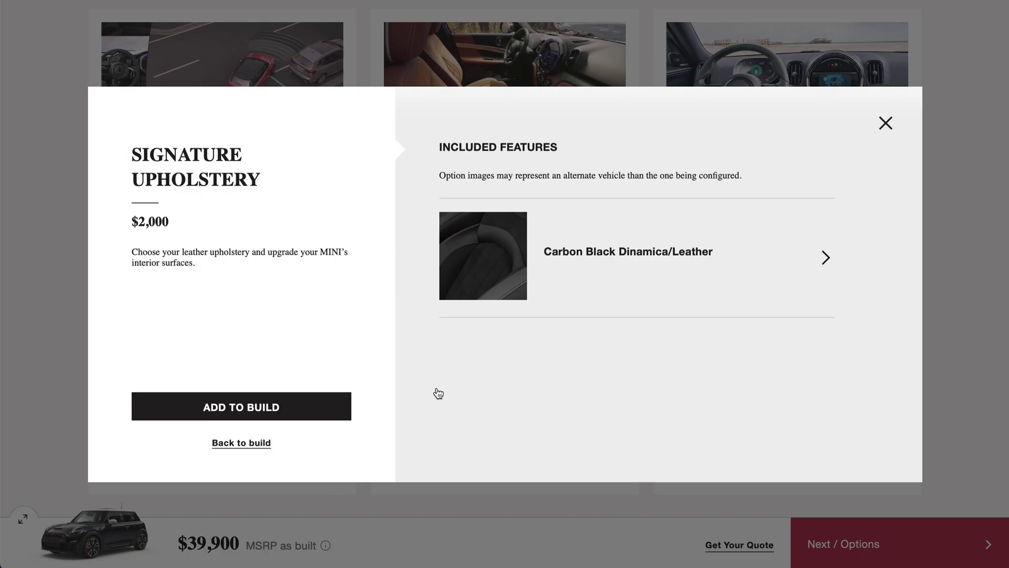
{"action": "left_click", "coordinate": [257, 414]}
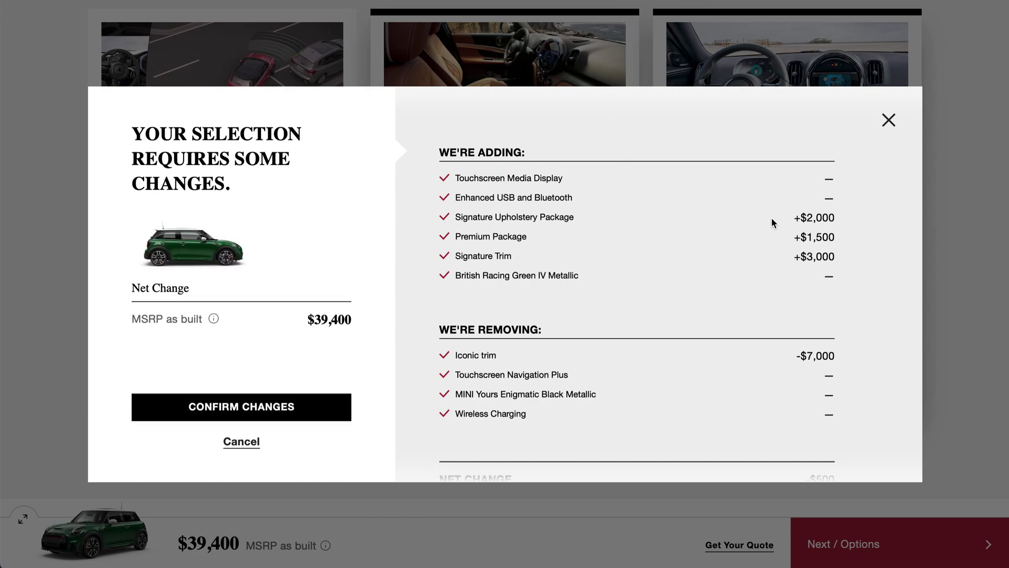
{"action": "left_click", "coordinate": [889, 124]}
{"action": "left_click", "coordinate": [241, 441]}
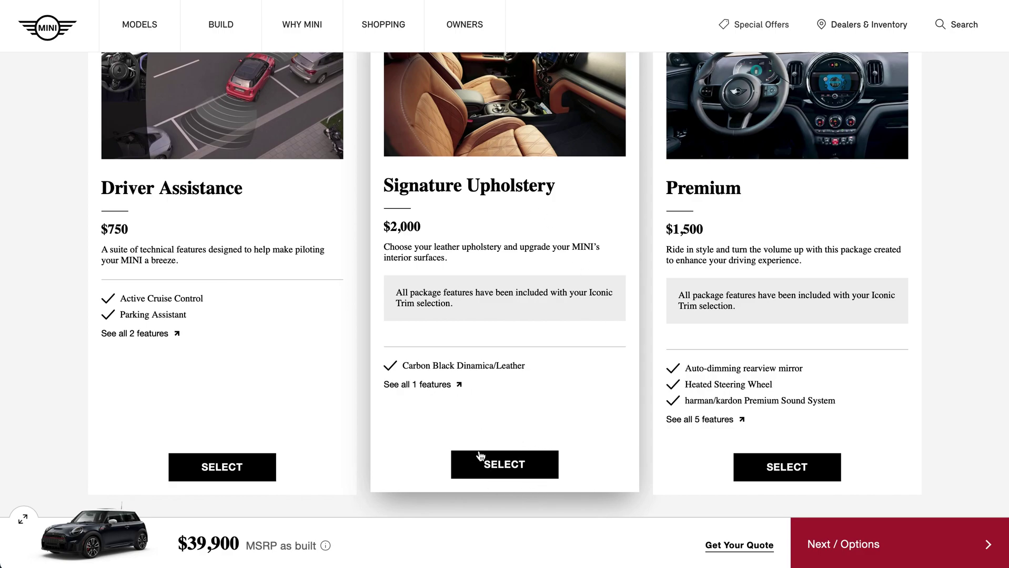
Try to add the $750 Driver Assistance package, and cancel its required switch to the 8-Speed Sport Automatic Transmission.
{"action": "scroll", "coordinate": [865, 344], "scroll_direction": "down", "scroll_amount": 1}
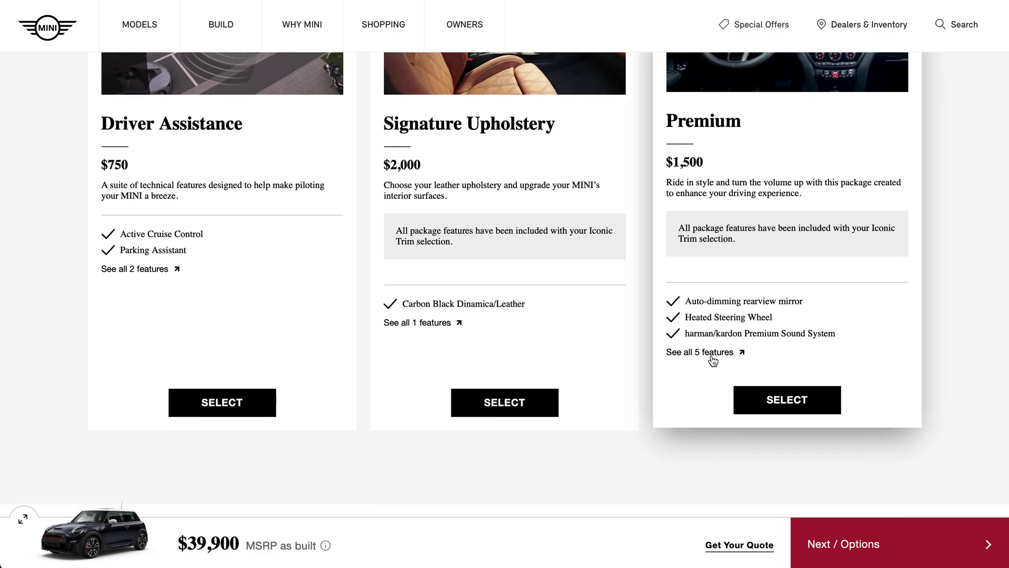
{"action": "scroll", "coordinate": [711, 356], "scroll_direction": "up", "scroll_amount": 1}
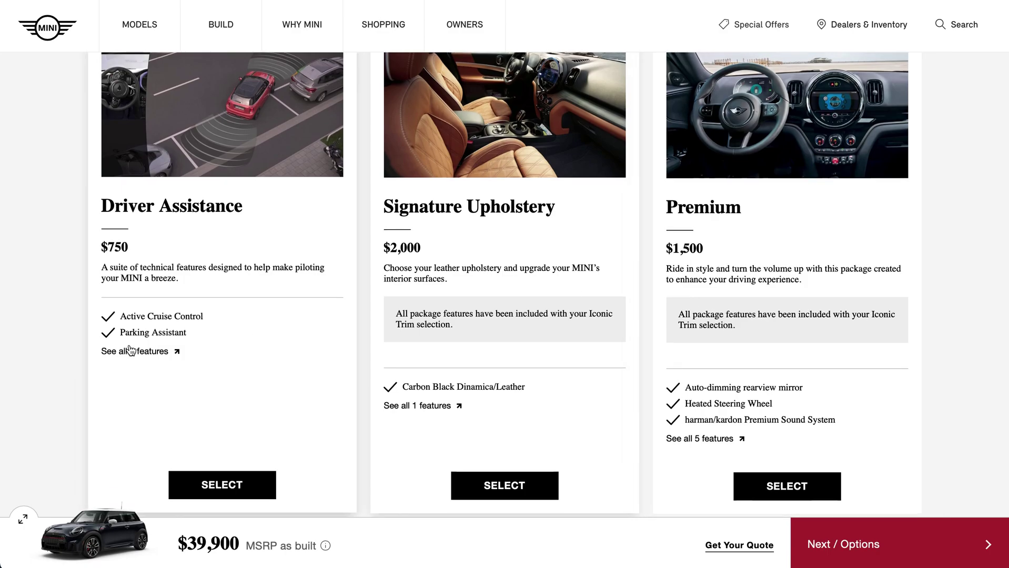
{"action": "left_click", "coordinate": [214, 485]}
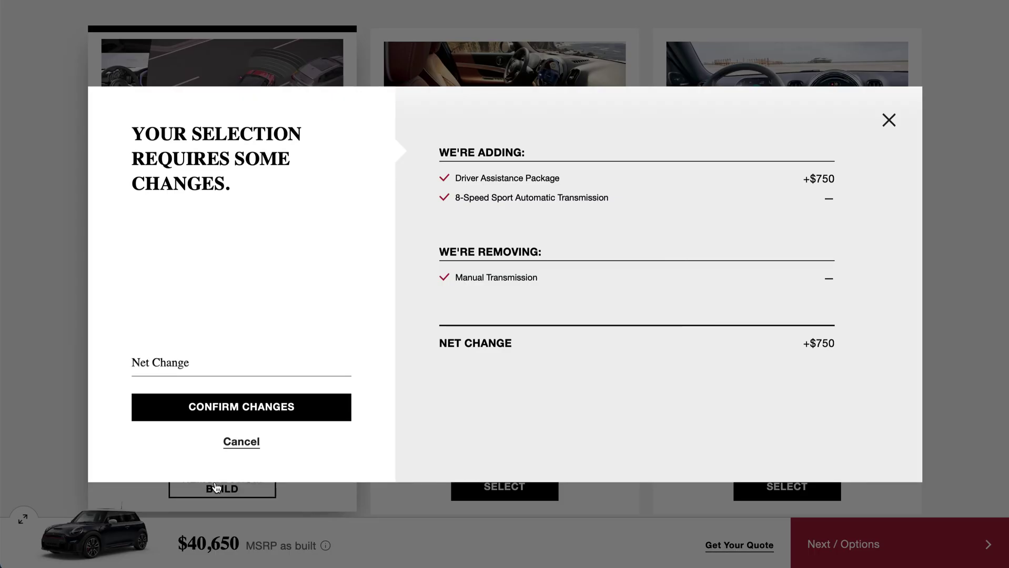
{"action": "left_click", "coordinate": [241, 444]}
Add the no-cost Piano Black Exterior Trim from the additional packages to the build.
{"action": "scroll", "coordinate": [53, 417], "scroll_direction": "down", "scroll_amount": 7}
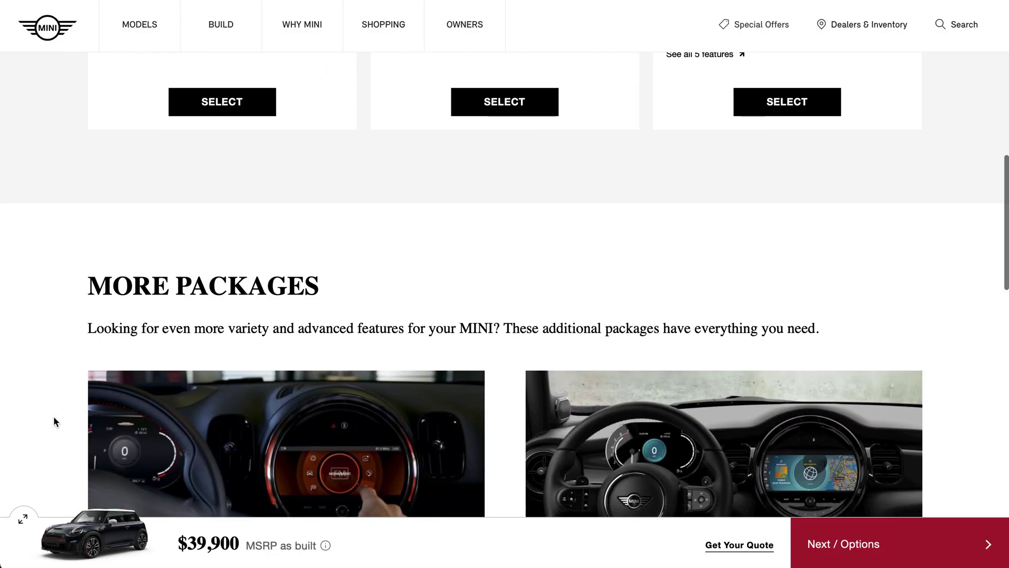
{"action": "scroll", "coordinate": [54, 422], "scroll_direction": "down", "scroll_amount": 4}
{"action": "scroll", "coordinate": [55, 422], "scroll_direction": "down", "scroll_amount": 1}
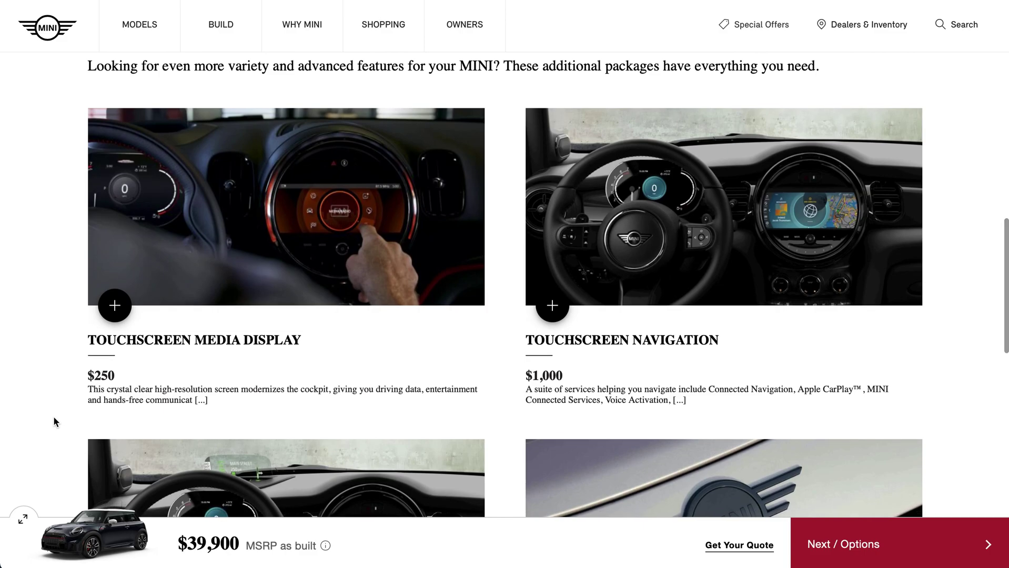
{"action": "scroll", "coordinate": [54, 420], "scroll_direction": "down", "scroll_amount": 3}
{"action": "scroll", "coordinate": [334, 338], "scroll_direction": "down", "scroll_amount": 3}
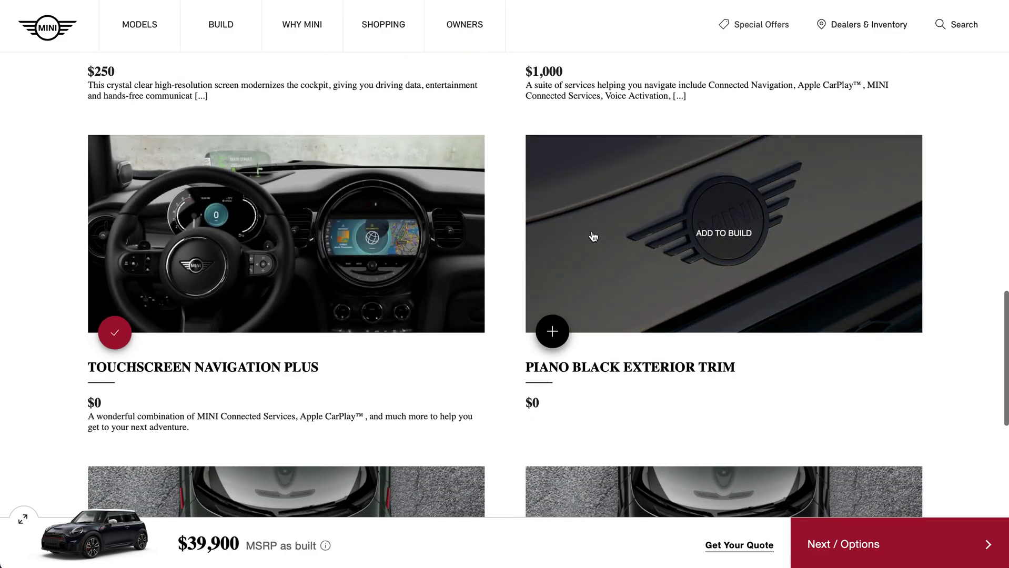
{"action": "scroll", "coordinate": [386, 276], "scroll_direction": "down", "scroll_amount": 2}
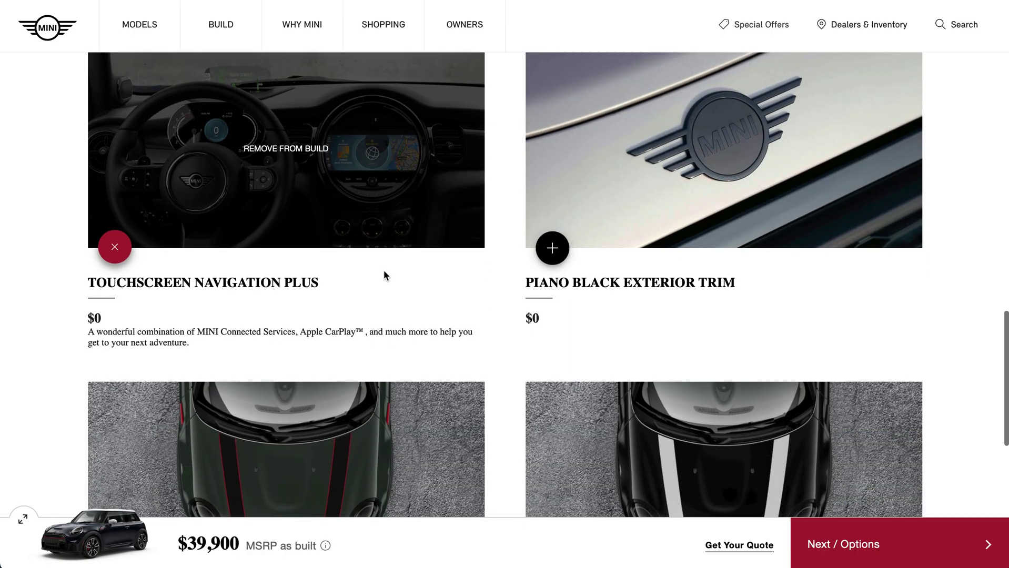
{"action": "left_click", "coordinate": [553, 253]}
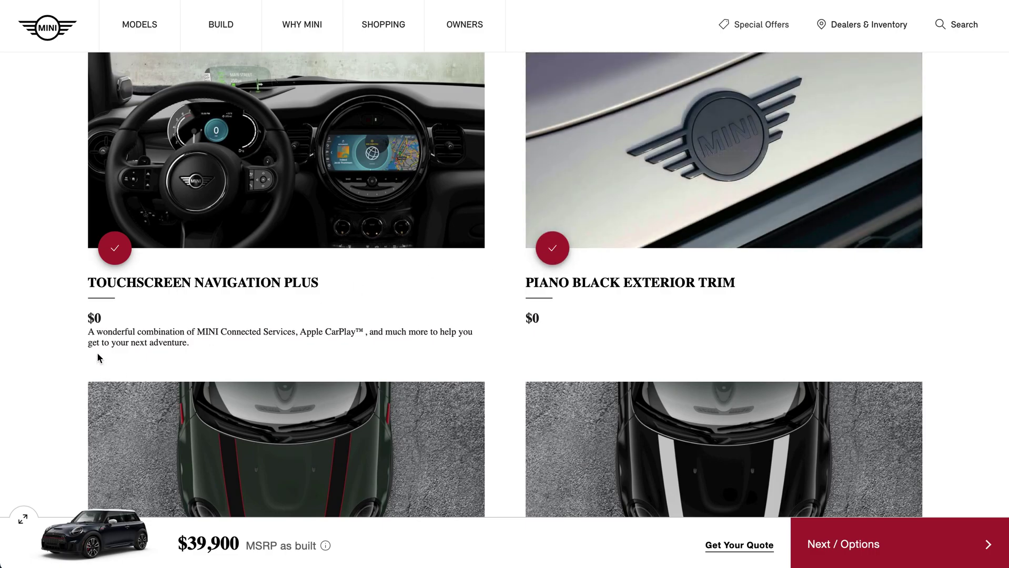
Continue to the options without bonnet stripes and add the $500 Alarm System and the $250 Roof Rails.
{"action": "scroll", "coordinate": [97, 353], "scroll_direction": "down", "scroll_amount": 5}
{"action": "scroll", "coordinate": [99, 357], "scroll_direction": "down", "scroll_amount": 4}
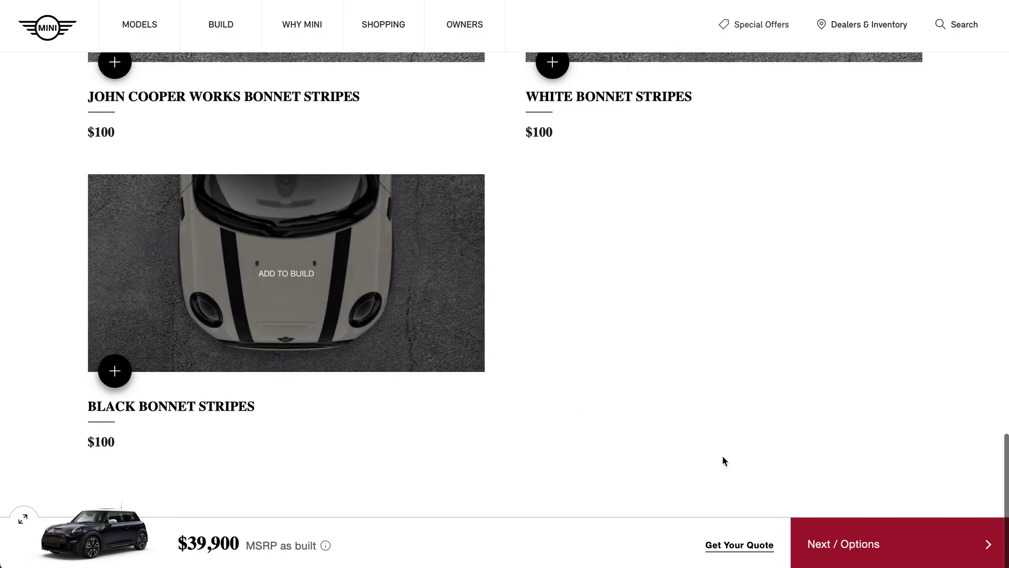
{"action": "left_click", "coordinate": [845, 549]}
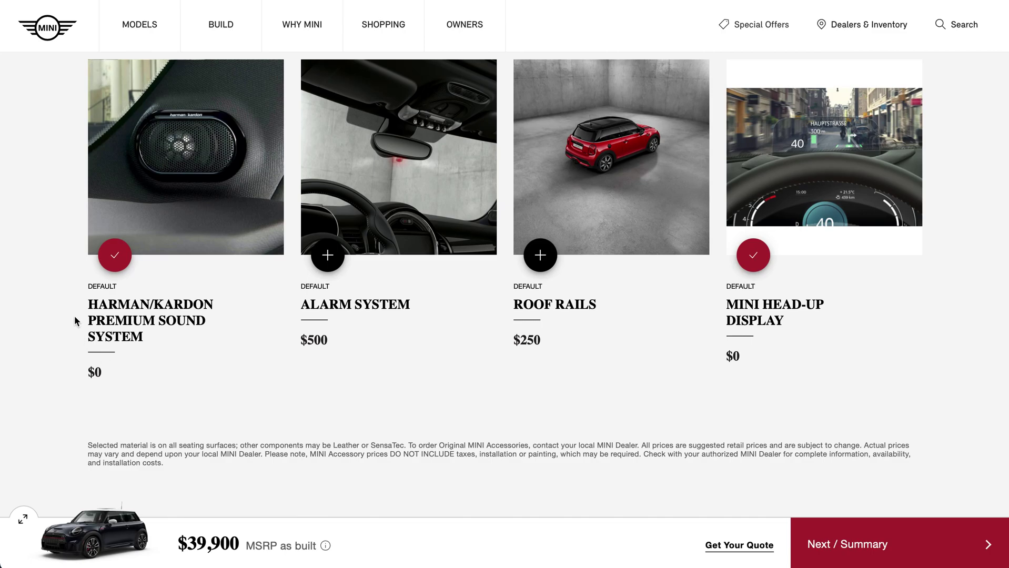
{"action": "left_click", "coordinate": [328, 255]}
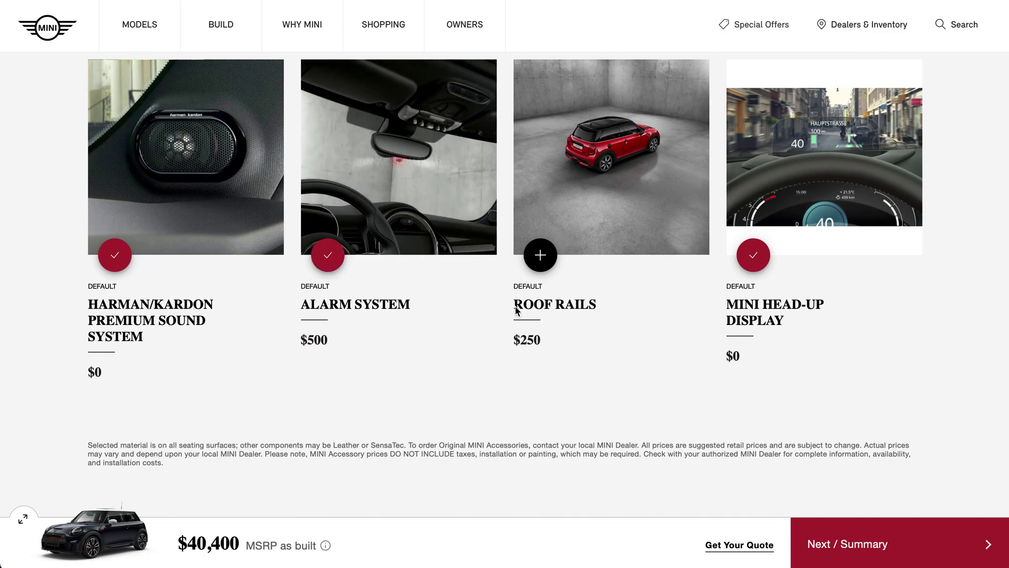
{"action": "left_click", "coordinate": [537, 267]}
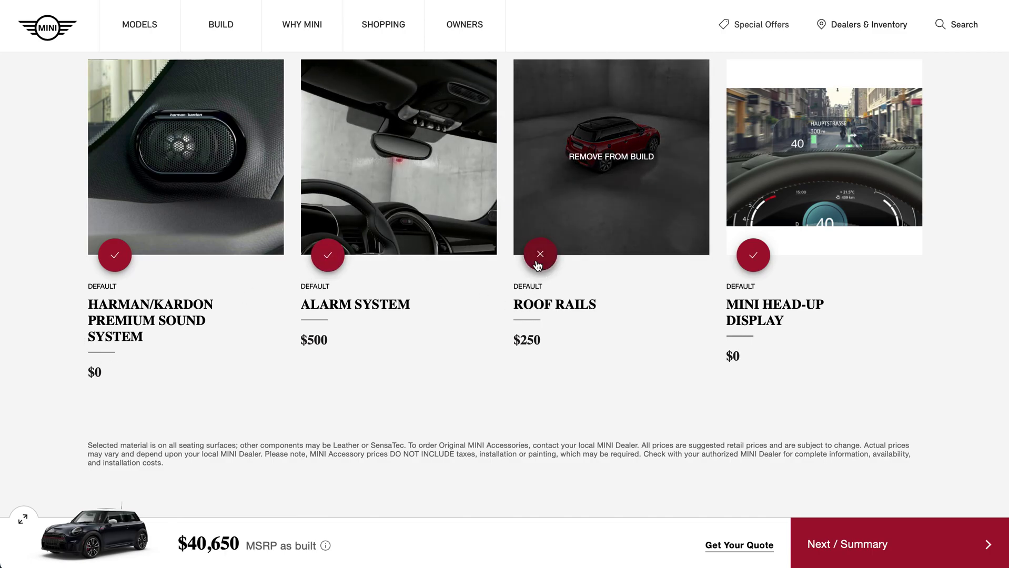
Open the build summary and review its images, selected trim, exterior, interior, packages, additional costs and total price.
{"action": "scroll", "coordinate": [663, 289], "scroll_direction": "up", "scroll_amount": 7}
{"action": "scroll", "coordinate": [663, 289], "scroll_direction": "down", "scroll_amount": 7}
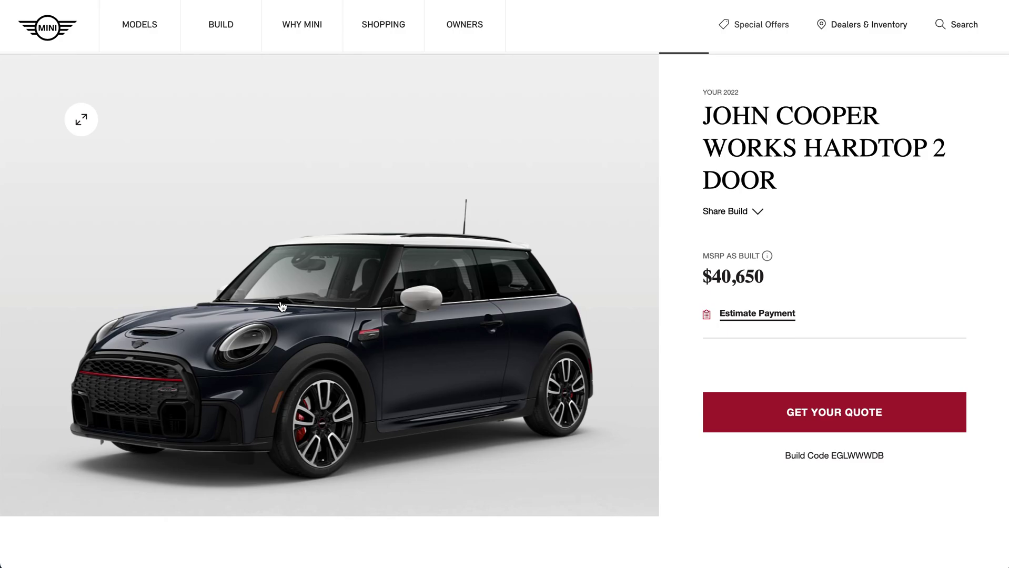
{"action": "scroll", "coordinate": [282, 306], "scroll_direction": "down", "scroll_amount": 4}
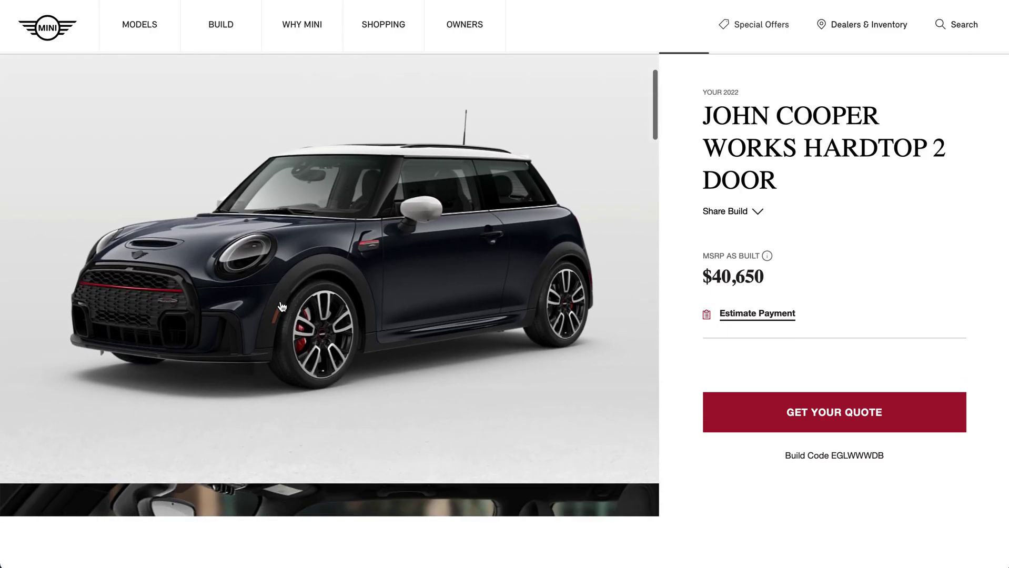
{"action": "scroll", "coordinate": [282, 307], "scroll_direction": "down", "scroll_amount": 9}
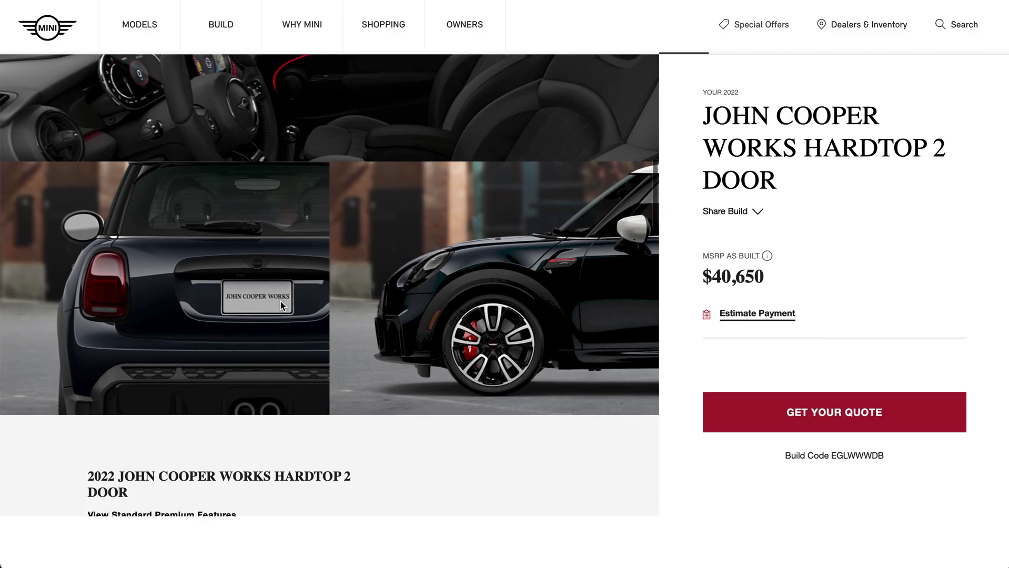
{"action": "scroll", "coordinate": [281, 301], "scroll_direction": "down", "scroll_amount": 7}
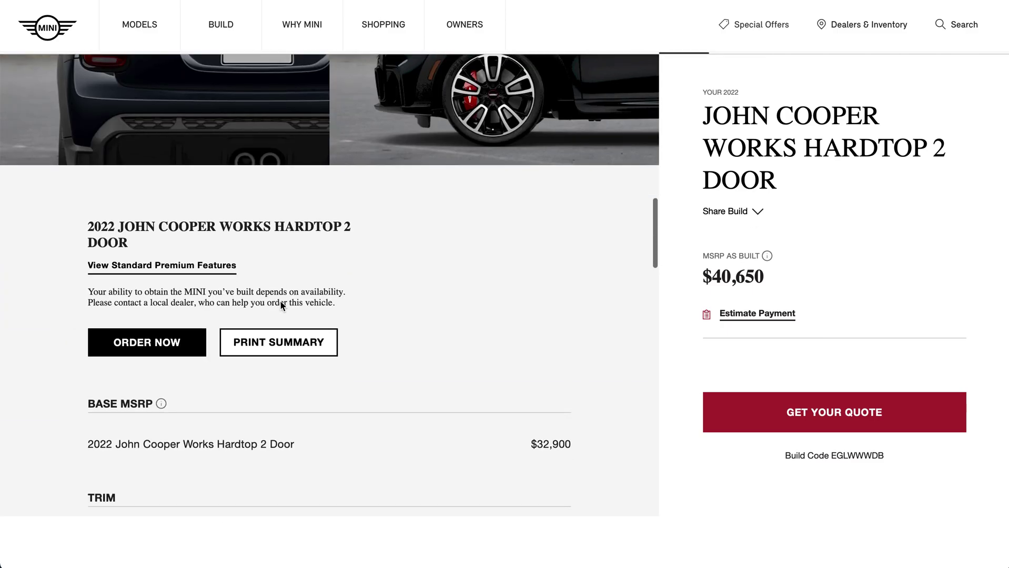
{"action": "scroll", "coordinate": [281, 302], "scroll_direction": "down", "scroll_amount": 4}
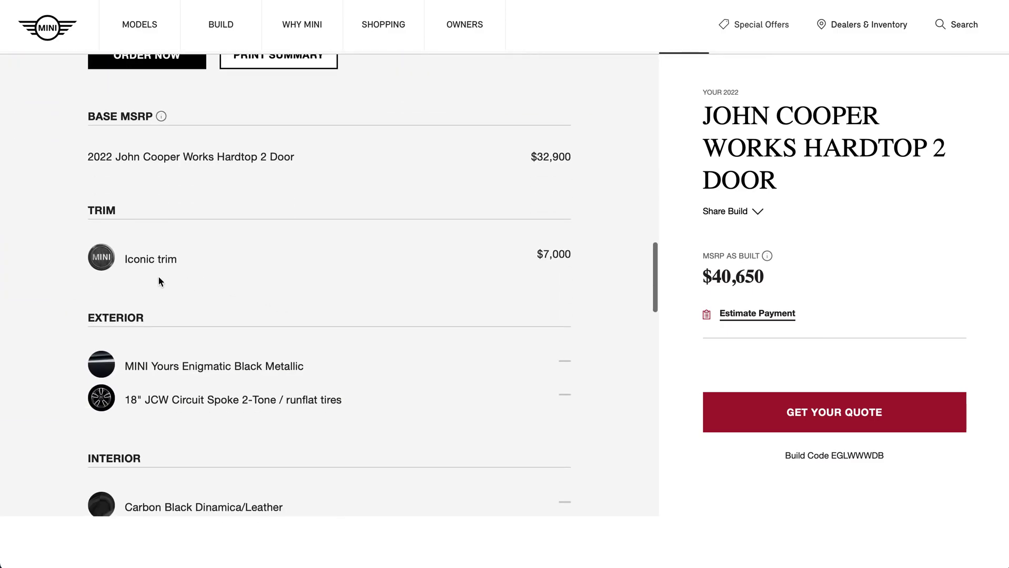
{"action": "scroll", "coordinate": [401, 241], "scroll_direction": "down", "scroll_amount": 3}
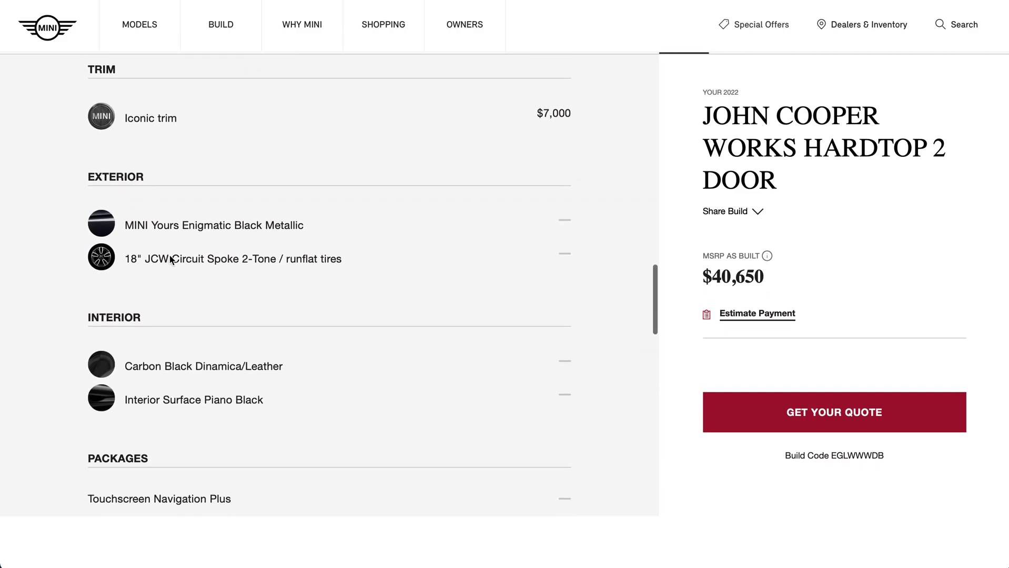
{"action": "scroll", "coordinate": [169, 255], "scroll_direction": "down", "scroll_amount": 2}
{"action": "scroll", "coordinate": [184, 284], "scroll_direction": "down", "scroll_amount": 2}
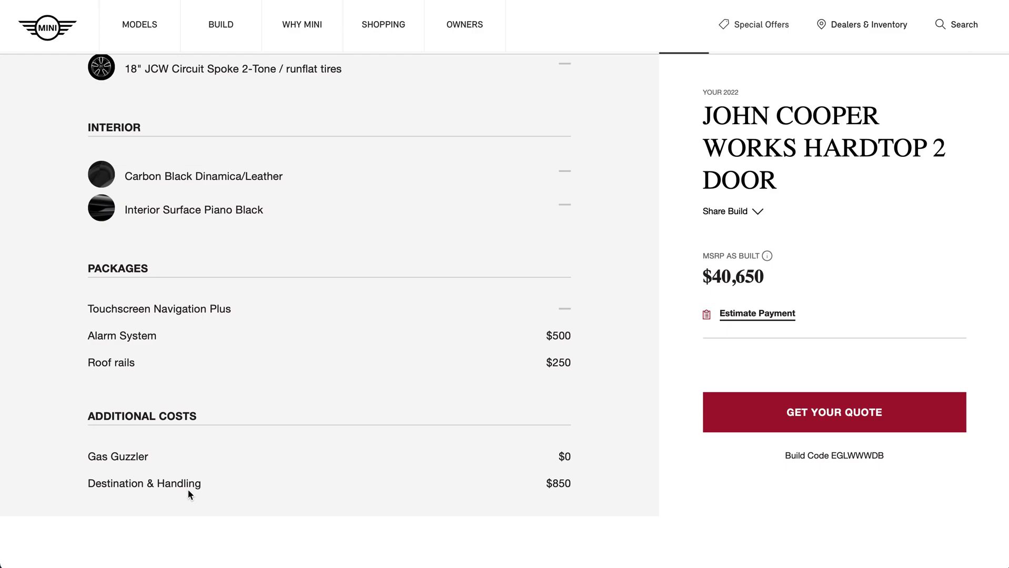
{"action": "scroll", "coordinate": [188, 494], "scroll_direction": "down", "scroll_amount": 3}
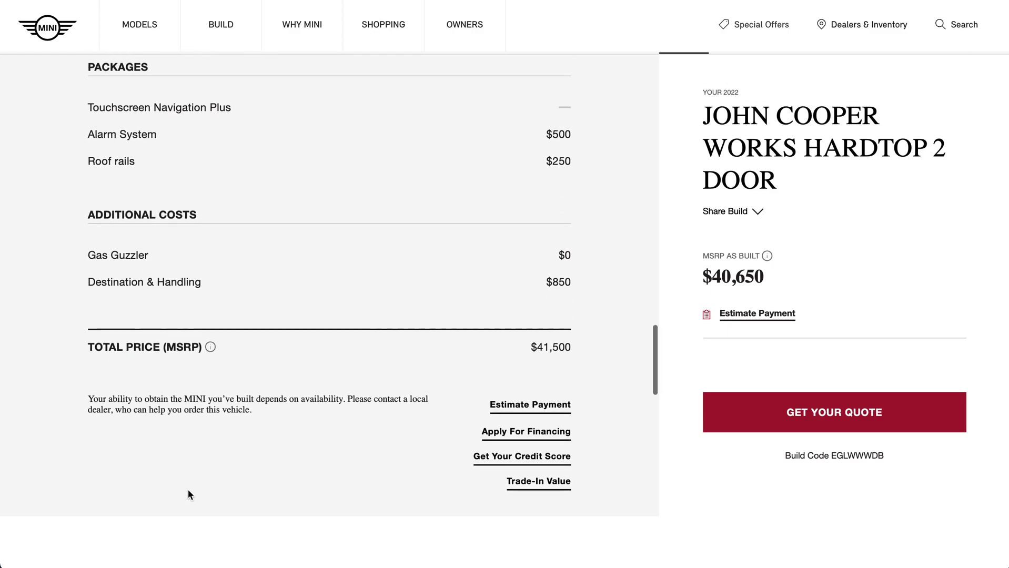
{"action": "scroll", "coordinate": [188, 495], "scroll_direction": "down", "scroll_amount": 1}
{"action": "scroll", "coordinate": [188, 491], "scroll_direction": "up", "scroll_amount": 10}
{"action": "scroll", "coordinate": [190, 494], "scroll_direction": "up", "scroll_amount": 5}
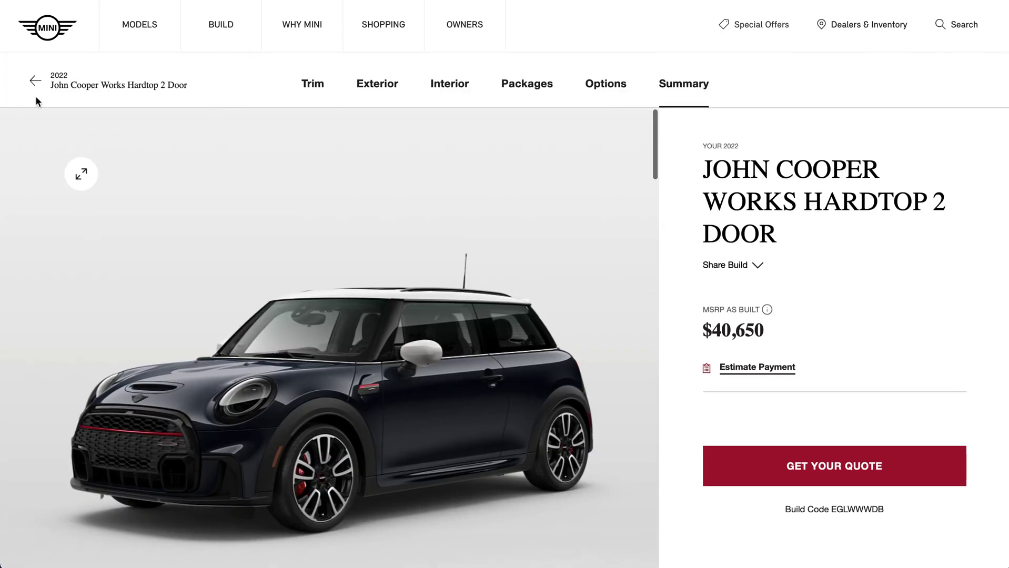
Leave the John Cooper Works build for the 2022 MINI Hardtop 2 Door lineup and look through its core and electrified models.
{"action": "left_click", "coordinate": [33, 83]}
{"action": "left_click", "coordinate": [491, 319]}
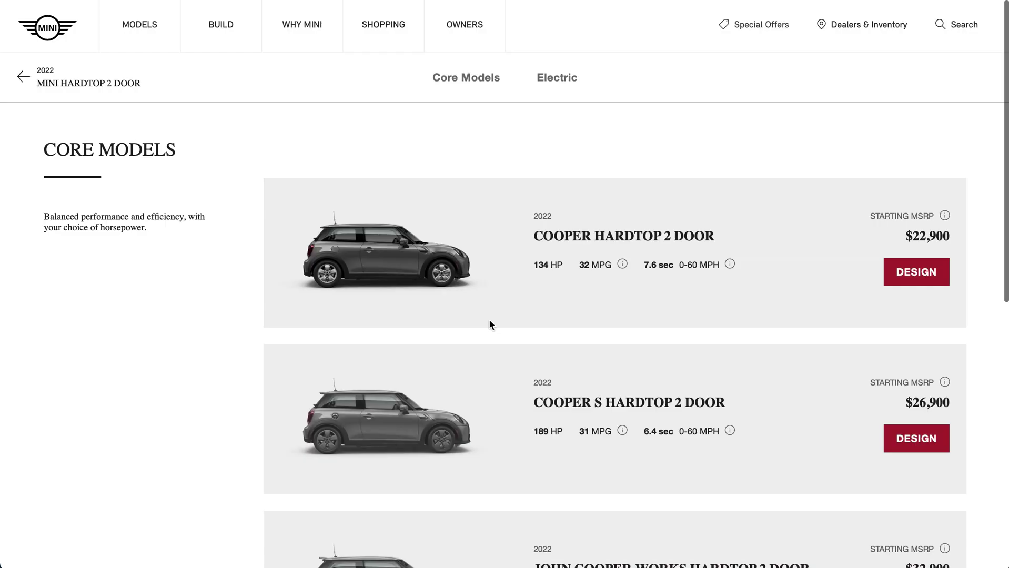
{"action": "scroll", "coordinate": [489, 321], "scroll_direction": "down", "scroll_amount": 10}
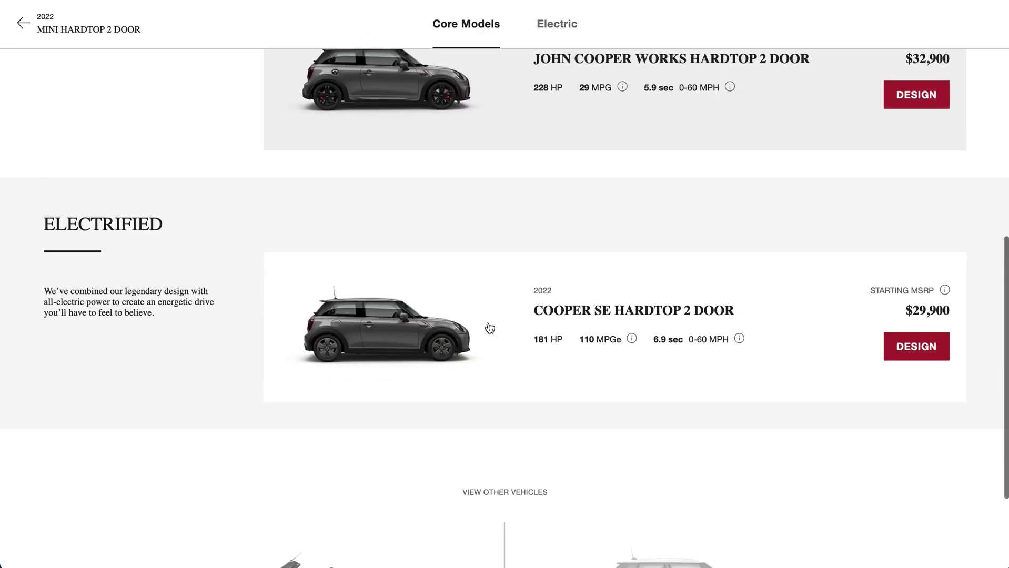
{"action": "scroll", "coordinate": [488, 327], "scroll_direction": "up", "scroll_amount": 10}
{"action": "scroll", "coordinate": [486, 327], "scroll_direction": "down", "scroll_amount": 13}
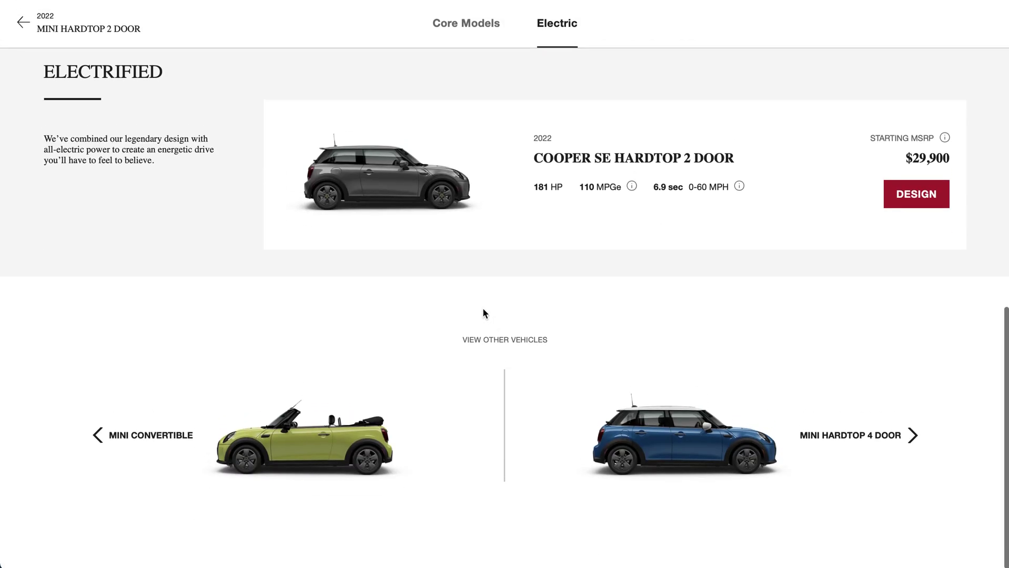
{"action": "scroll", "coordinate": [437, 179], "scroll_direction": "up", "scroll_amount": 10}
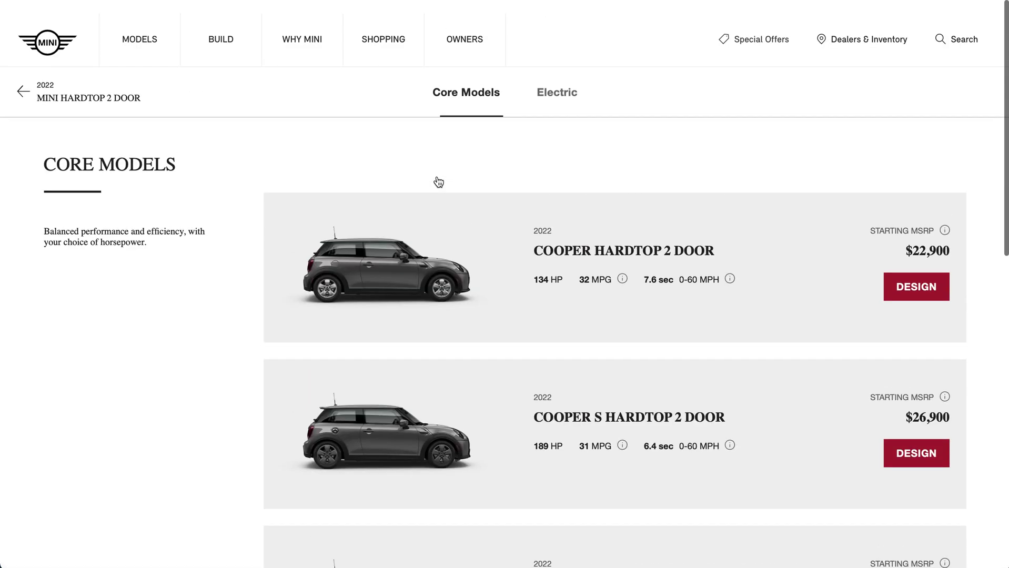
Return from the Hardtop 2 Door lineup to the full model list and select the MINI Countryman SAV.
{"action": "scroll", "coordinate": [438, 182], "scroll_direction": "down", "scroll_amount": 1}
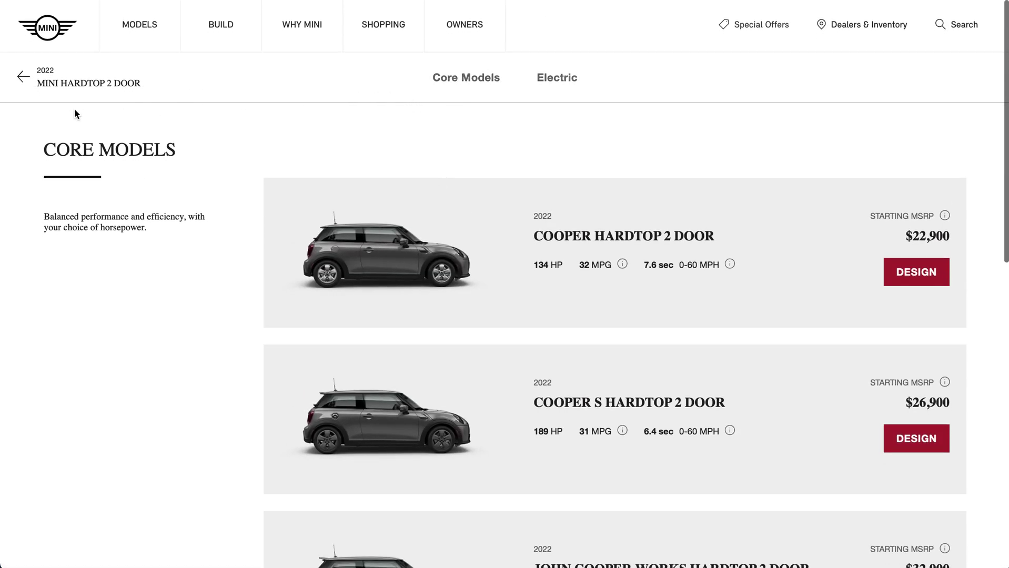
{"action": "left_click", "coordinate": [27, 83]}
{"action": "scroll", "coordinate": [460, 343], "scroll_direction": "down", "scroll_amount": 8}
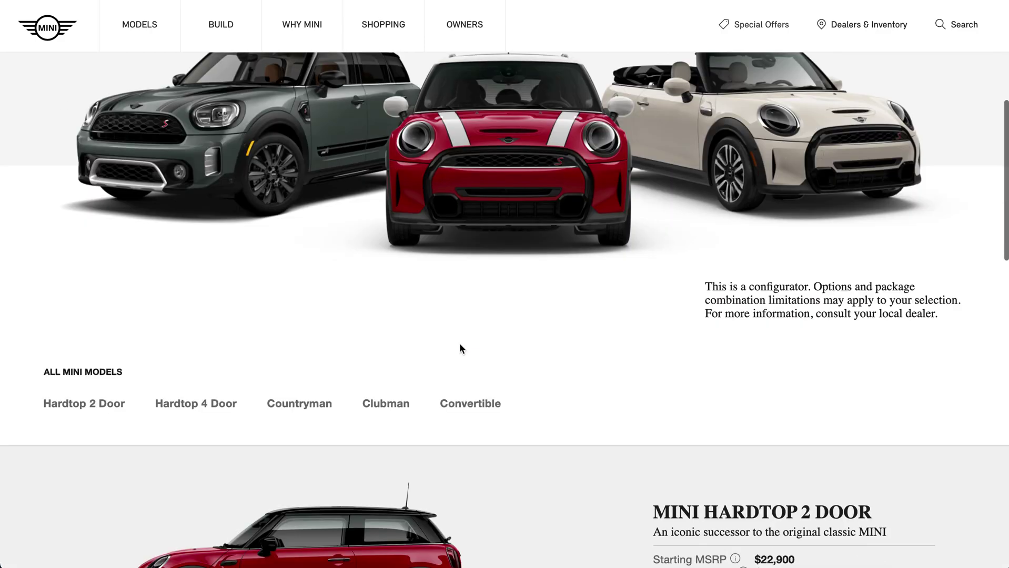
{"action": "scroll", "coordinate": [460, 345], "scroll_direction": "down", "scroll_amount": 12}
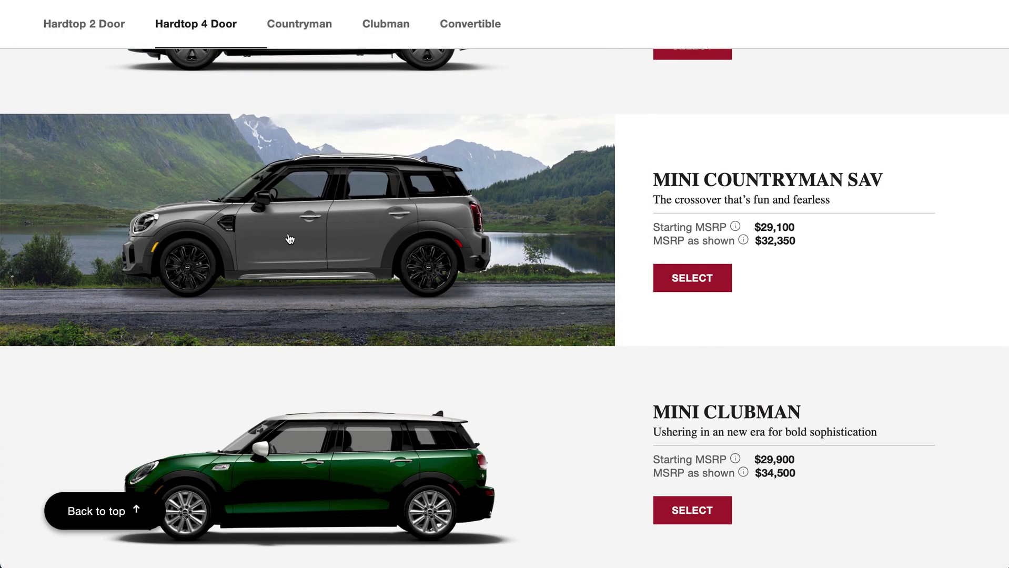
{"action": "left_click", "coordinate": [703, 274]}
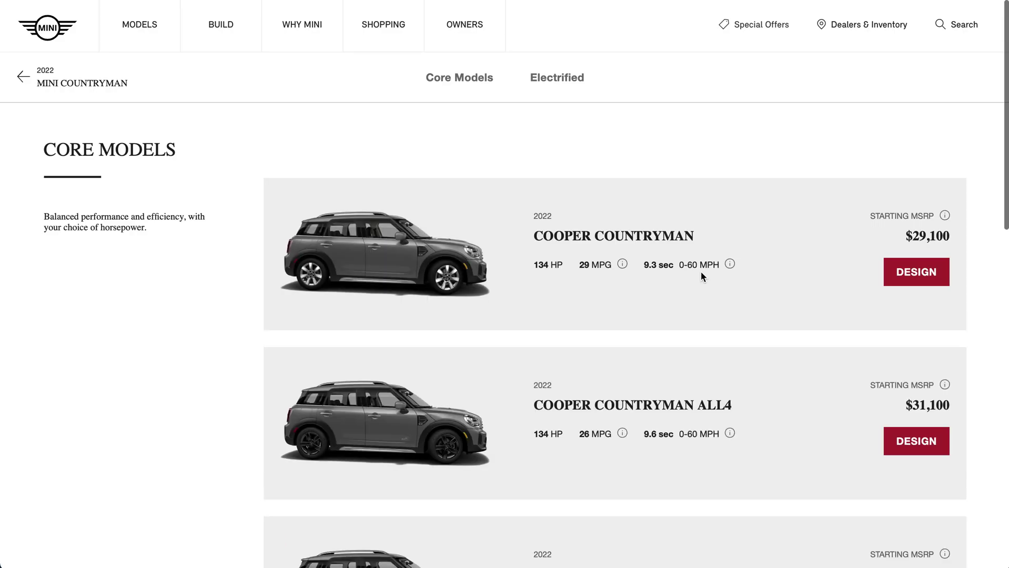
Open the John Cooper Works Countryman ALL4 from the core models and choose its $7,400 Iconic trim.
{"action": "scroll", "coordinate": [701, 273], "scroll_direction": "down", "scroll_amount": 7}
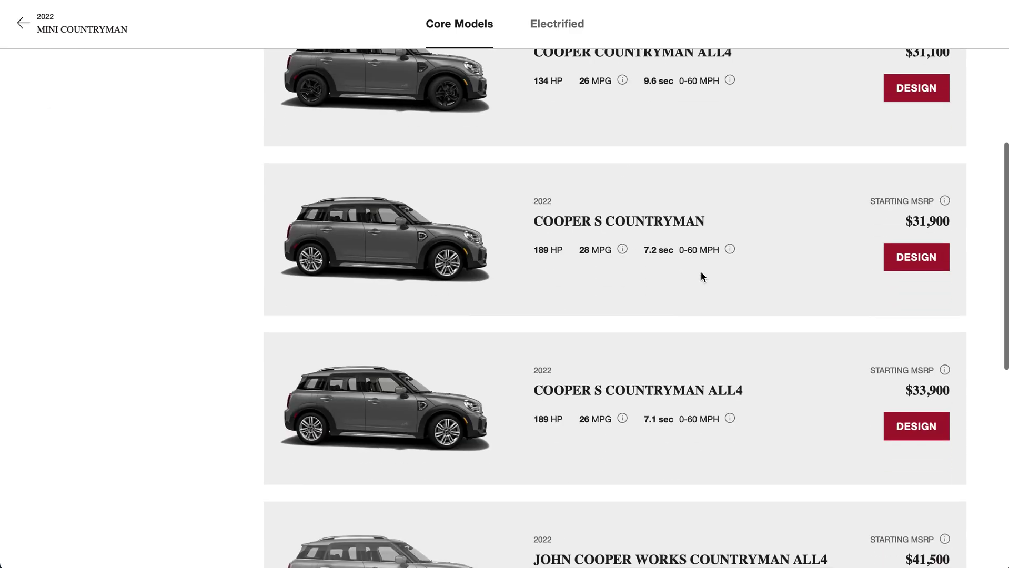
{"action": "scroll", "coordinate": [429, 465], "scroll_direction": "down", "scroll_amount": 4}
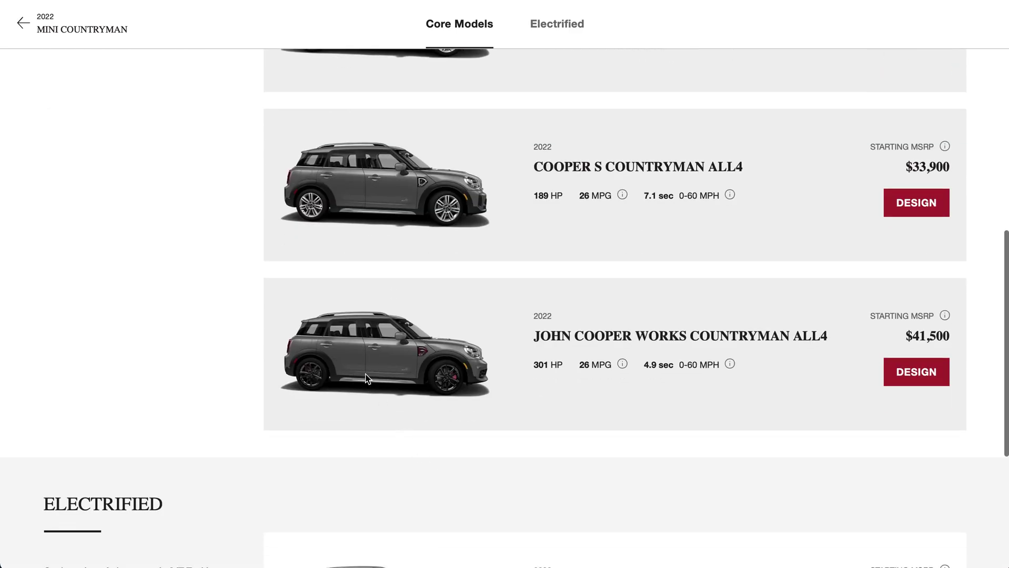
{"action": "left_click", "coordinate": [365, 374]}
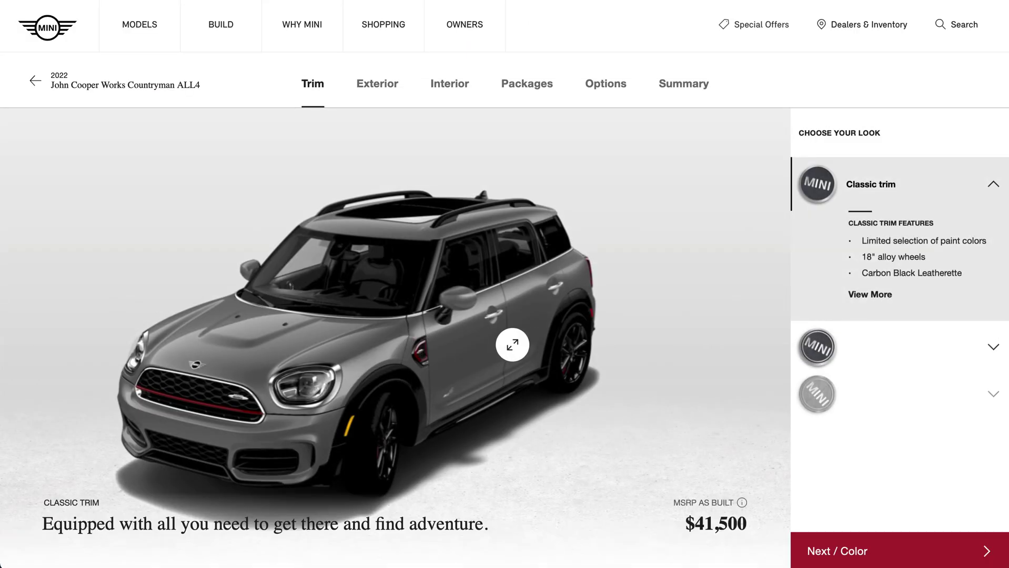
{"action": "scroll", "coordinate": [526, 345], "scroll_direction": "down", "scroll_amount": 1}
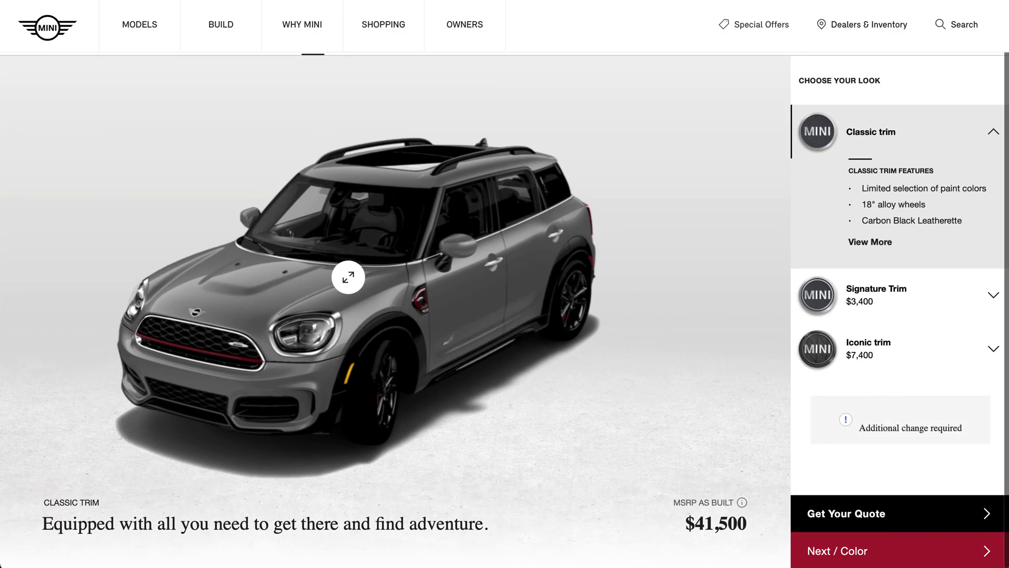
{"action": "left_click", "coordinate": [818, 358]}
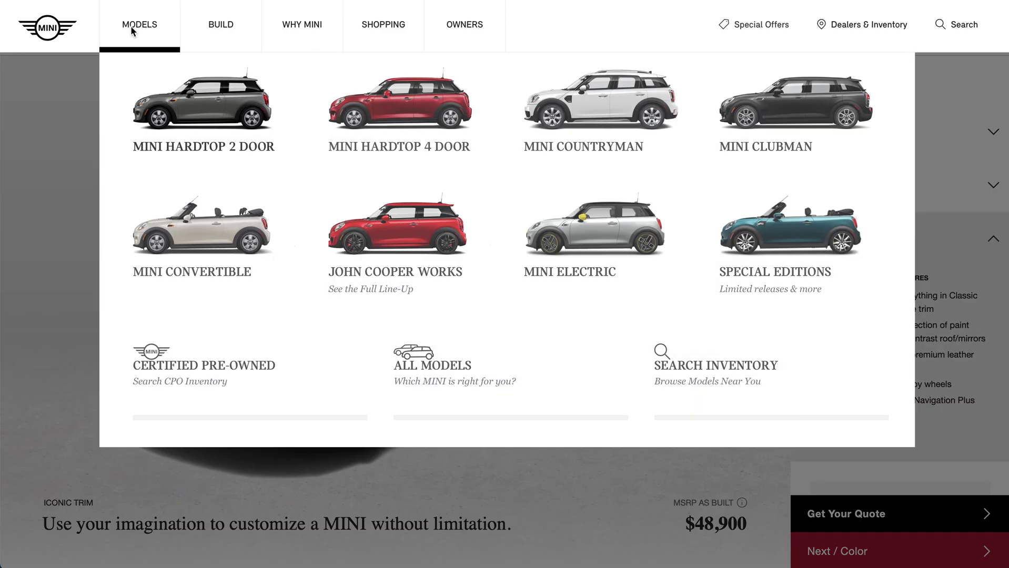
Leave the Countryman build for a new MINI build and select the MINI Clubman from the model list.
{"action": "mouse_move", "coordinate": [223, 26]}
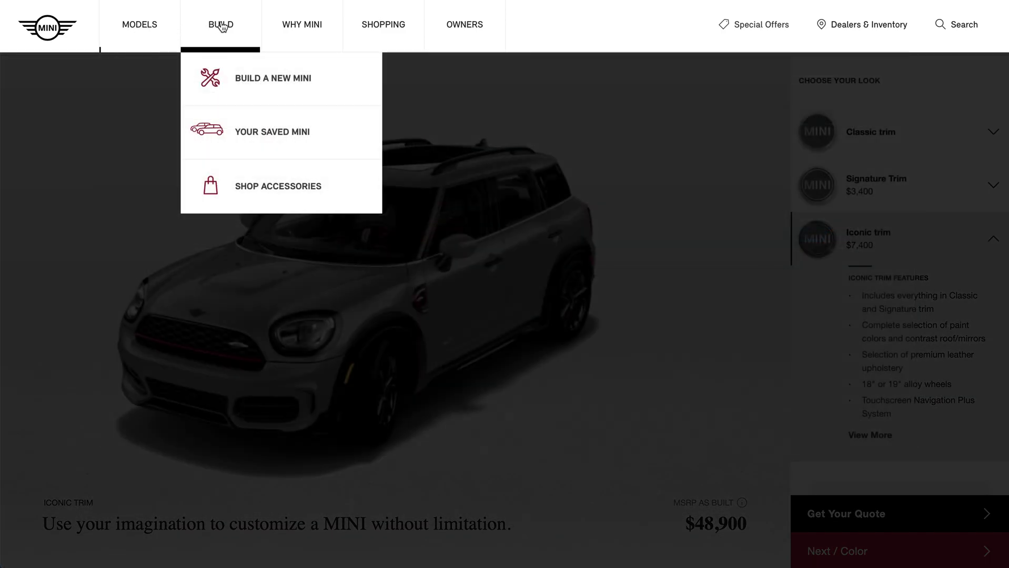
{"action": "left_click", "coordinate": [250, 76]}
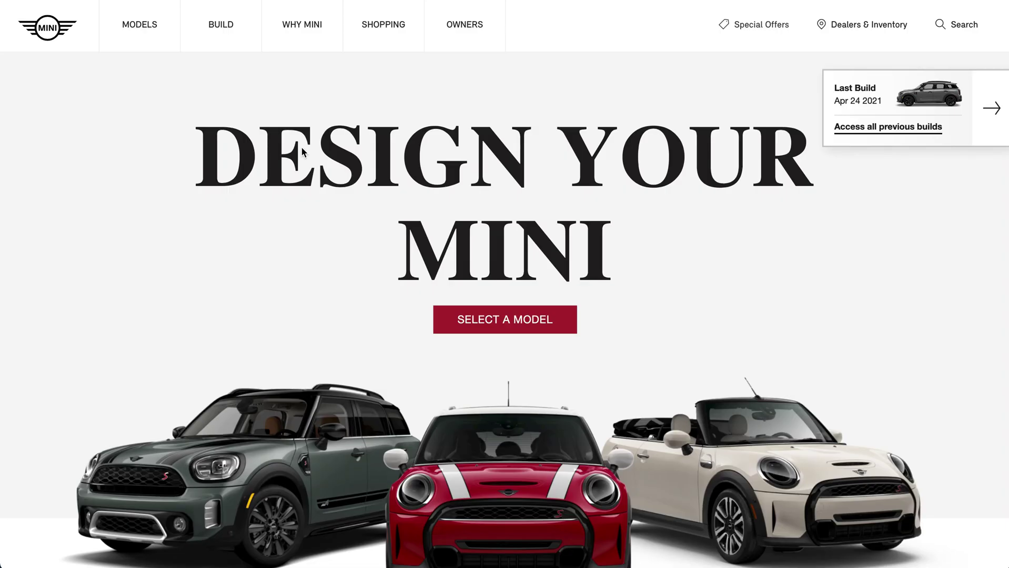
{"action": "left_click", "coordinate": [509, 325]}
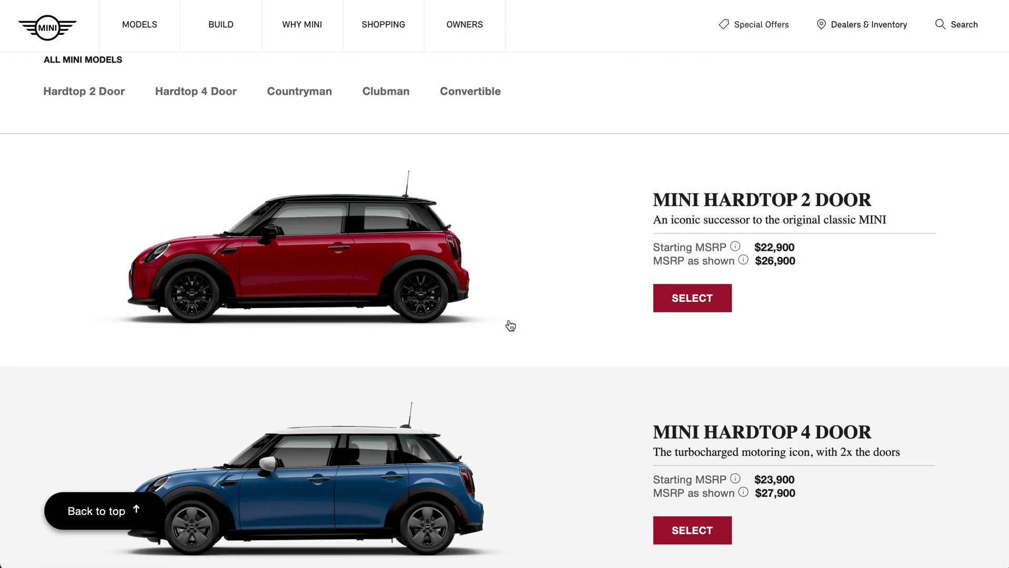
{"action": "scroll", "coordinate": [509, 325], "scroll_direction": "down", "scroll_amount": 10}
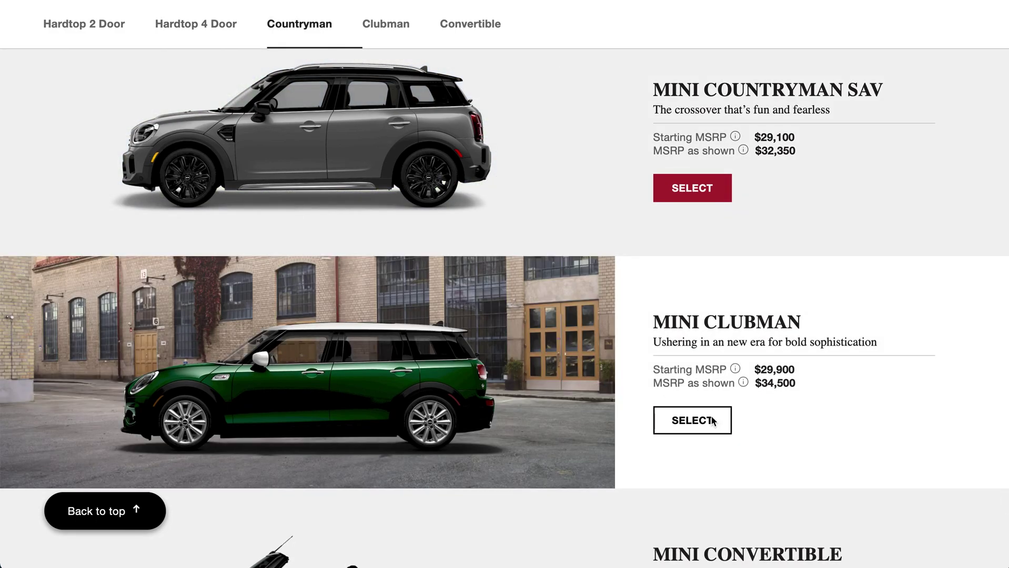
{"action": "left_click", "coordinate": [713, 422]}
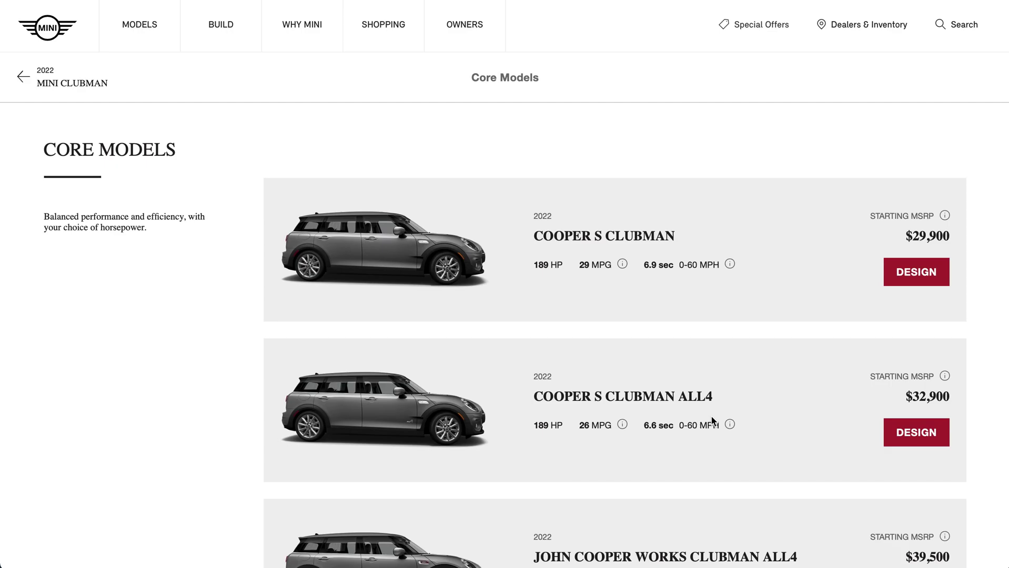
Start designing the John Cooper Works Clubman ALL4 and choose its $7,900 Iconic trim.
{"action": "scroll", "coordinate": [713, 421], "scroll_direction": "down", "scroll_amount": 3}
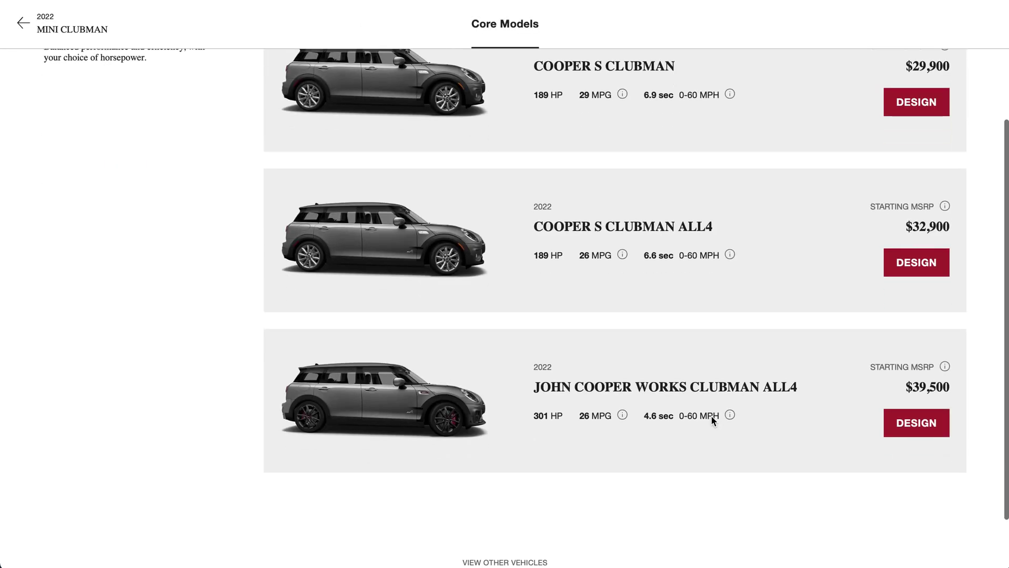
{"action": "left_click", "coordinate": [922, 432]}
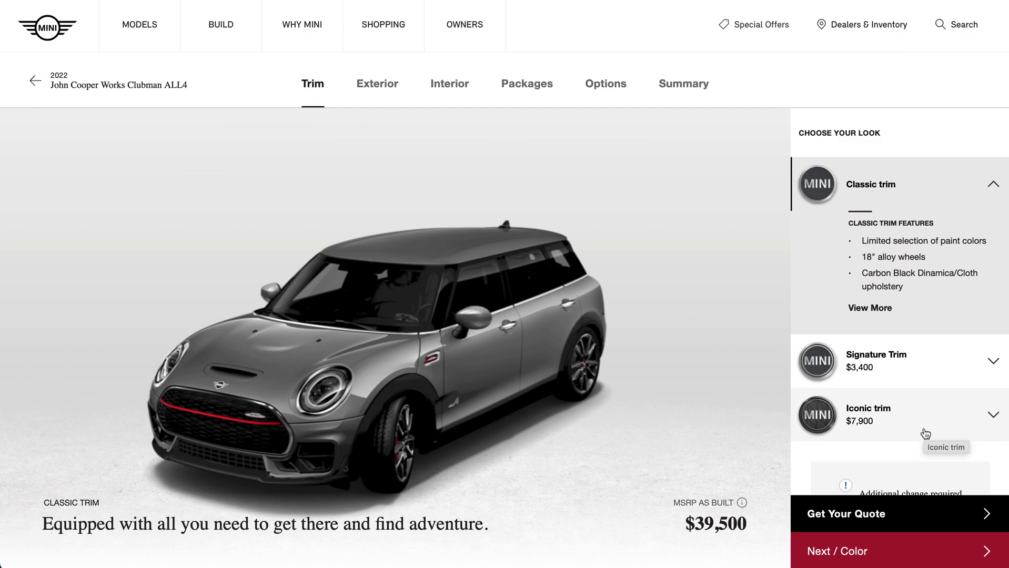
{"action": "left_click", "coordinate": [922, 427]}
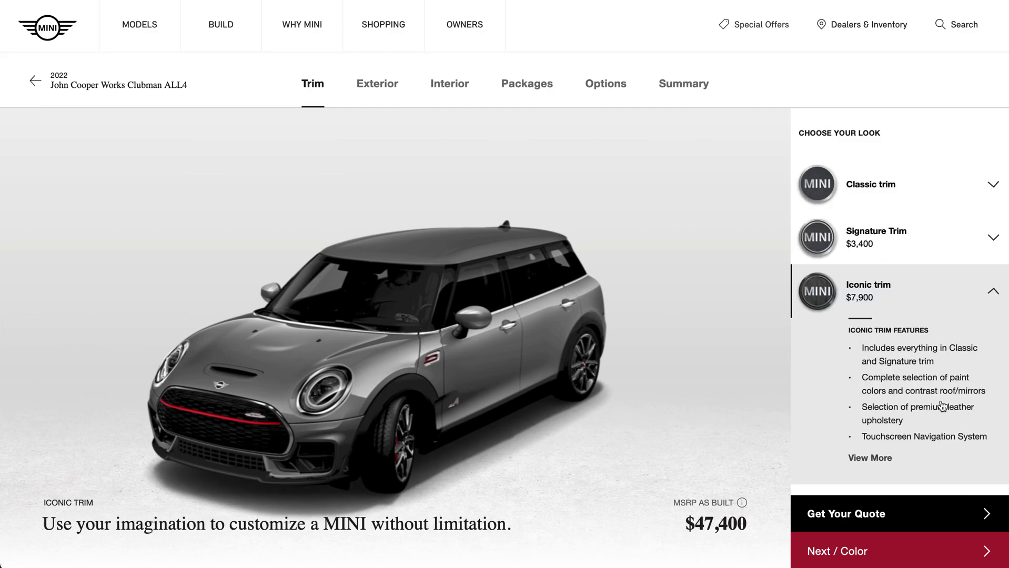
{"action": "scroll", "coordinate": [942, 404], "scroll_direction": "down", "scroll_amount": 3}
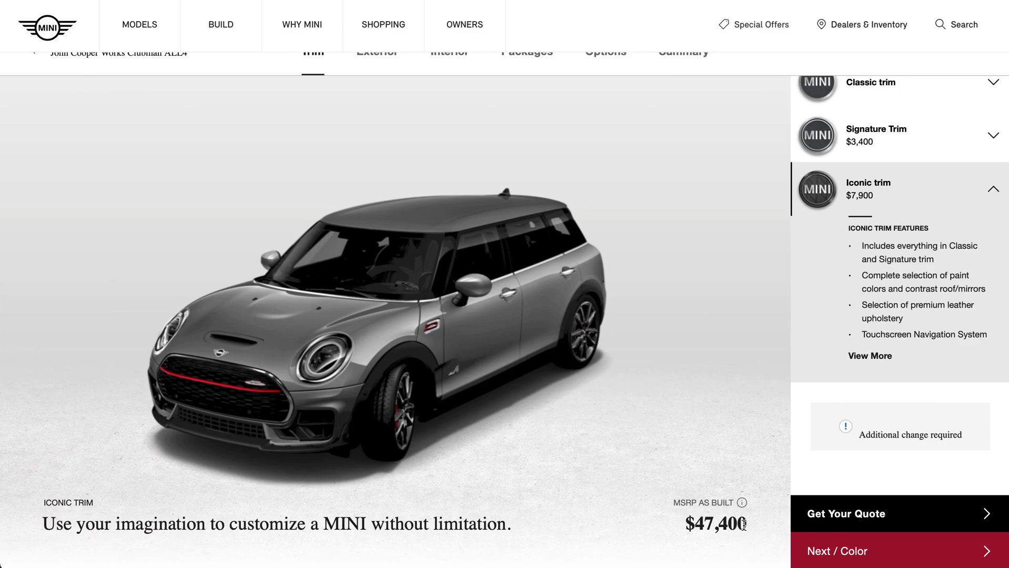
{"action": "scroll", "coordinate": [155, 134], "scroll_direction": "up", "scroll_amount": 1}
Leave the John Cooper Works Clubman ALL4 build and start building a new MINI.
{"action": "left_click", "coordinate": [288, 33]}
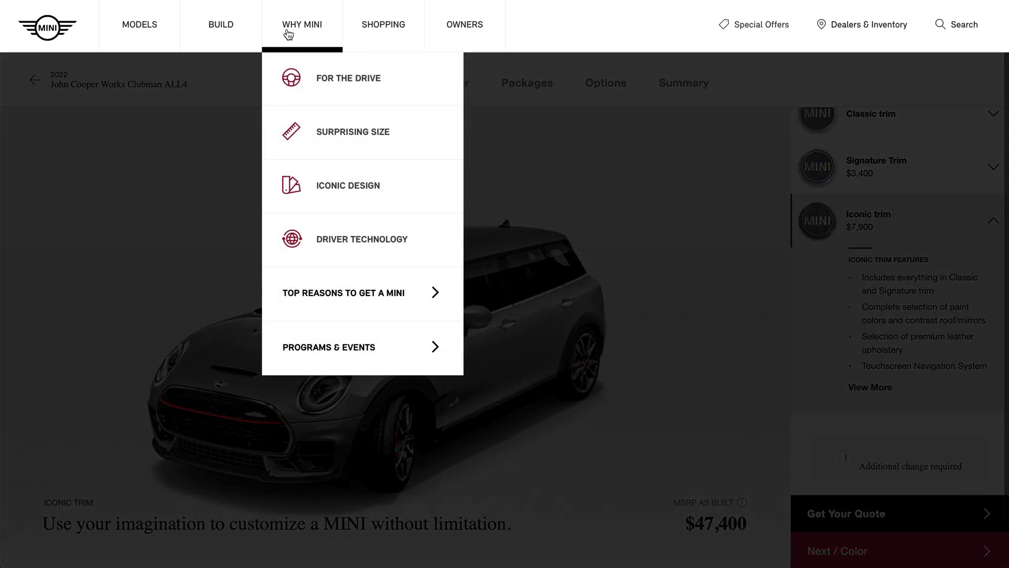
{"action": "left_click", "coordinate": [226, 30]}
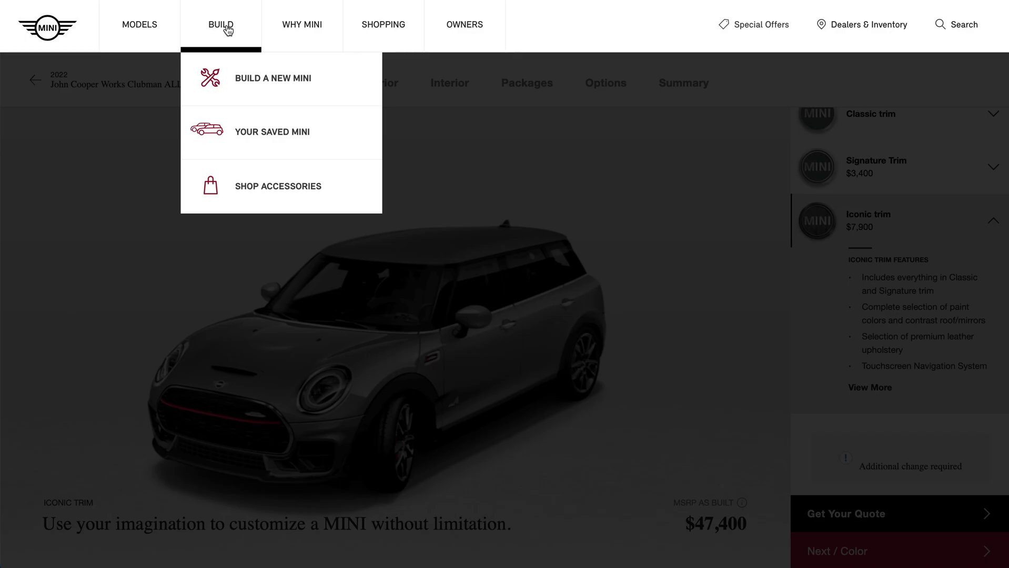
{"action": "left_click", "coordinate": [251, 79]}
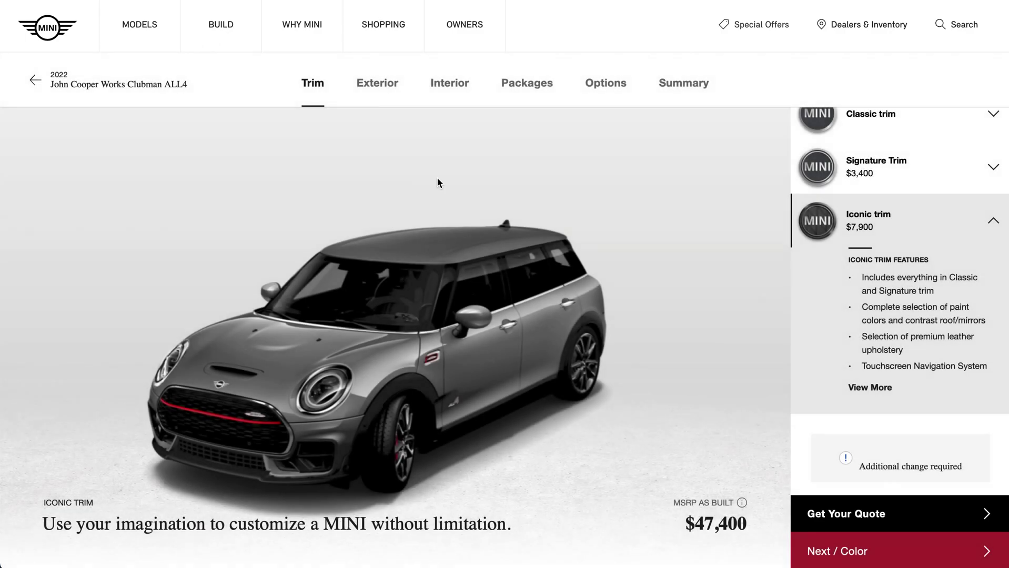